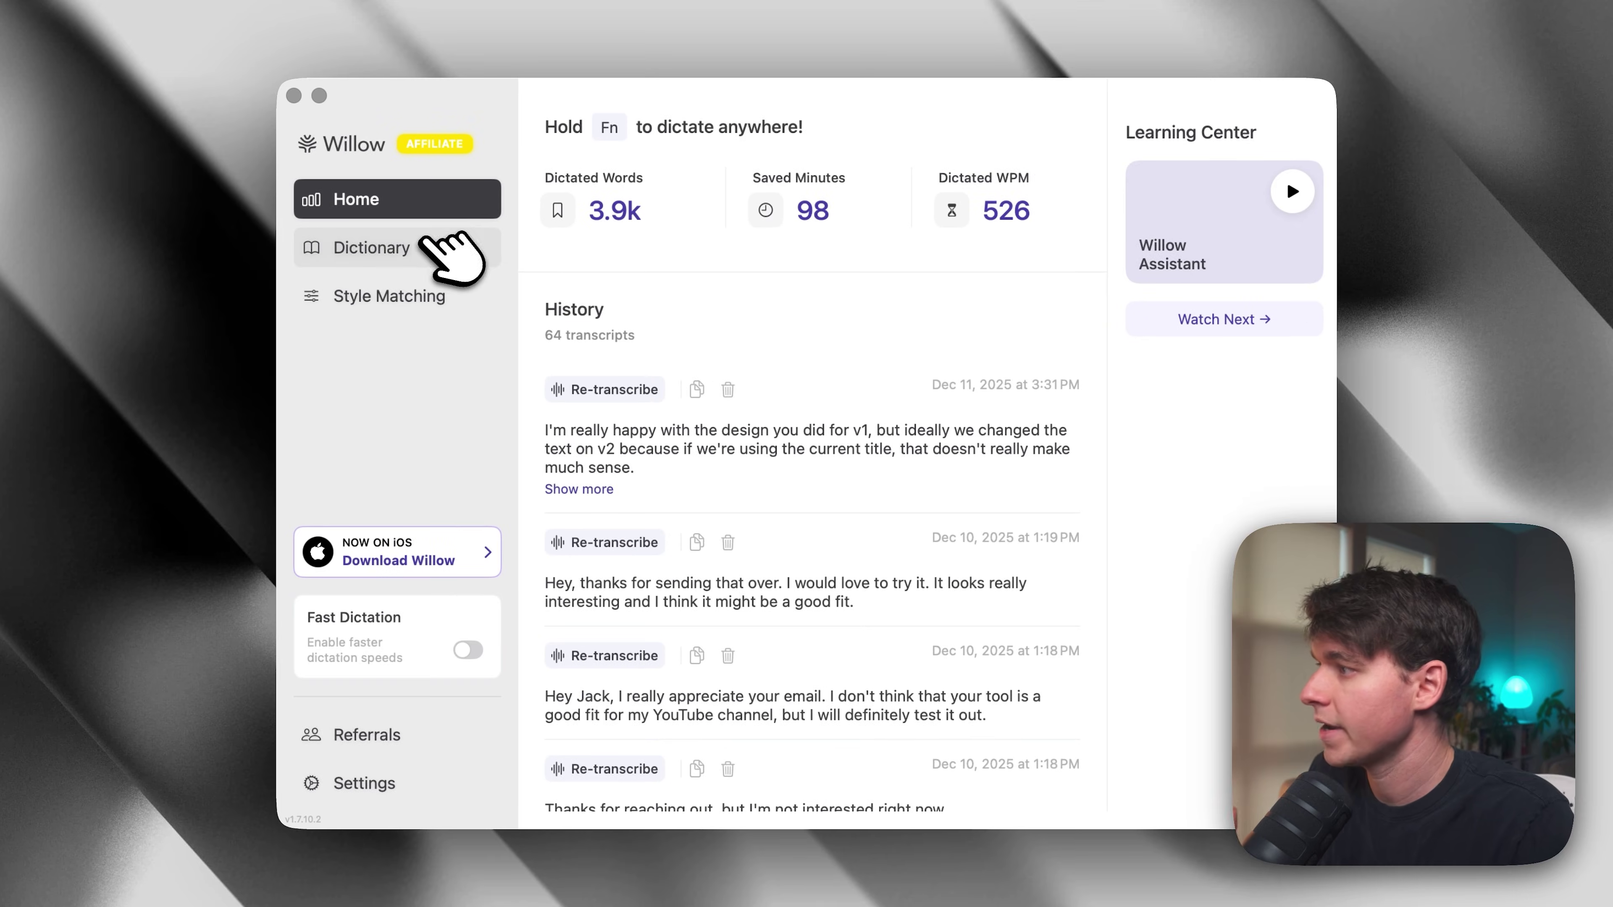
Review the custom dictionary terms and the Style Matching options for casual messages, and return to the home overview.
{"action": "left_click", "coordinate": [353, 232]}
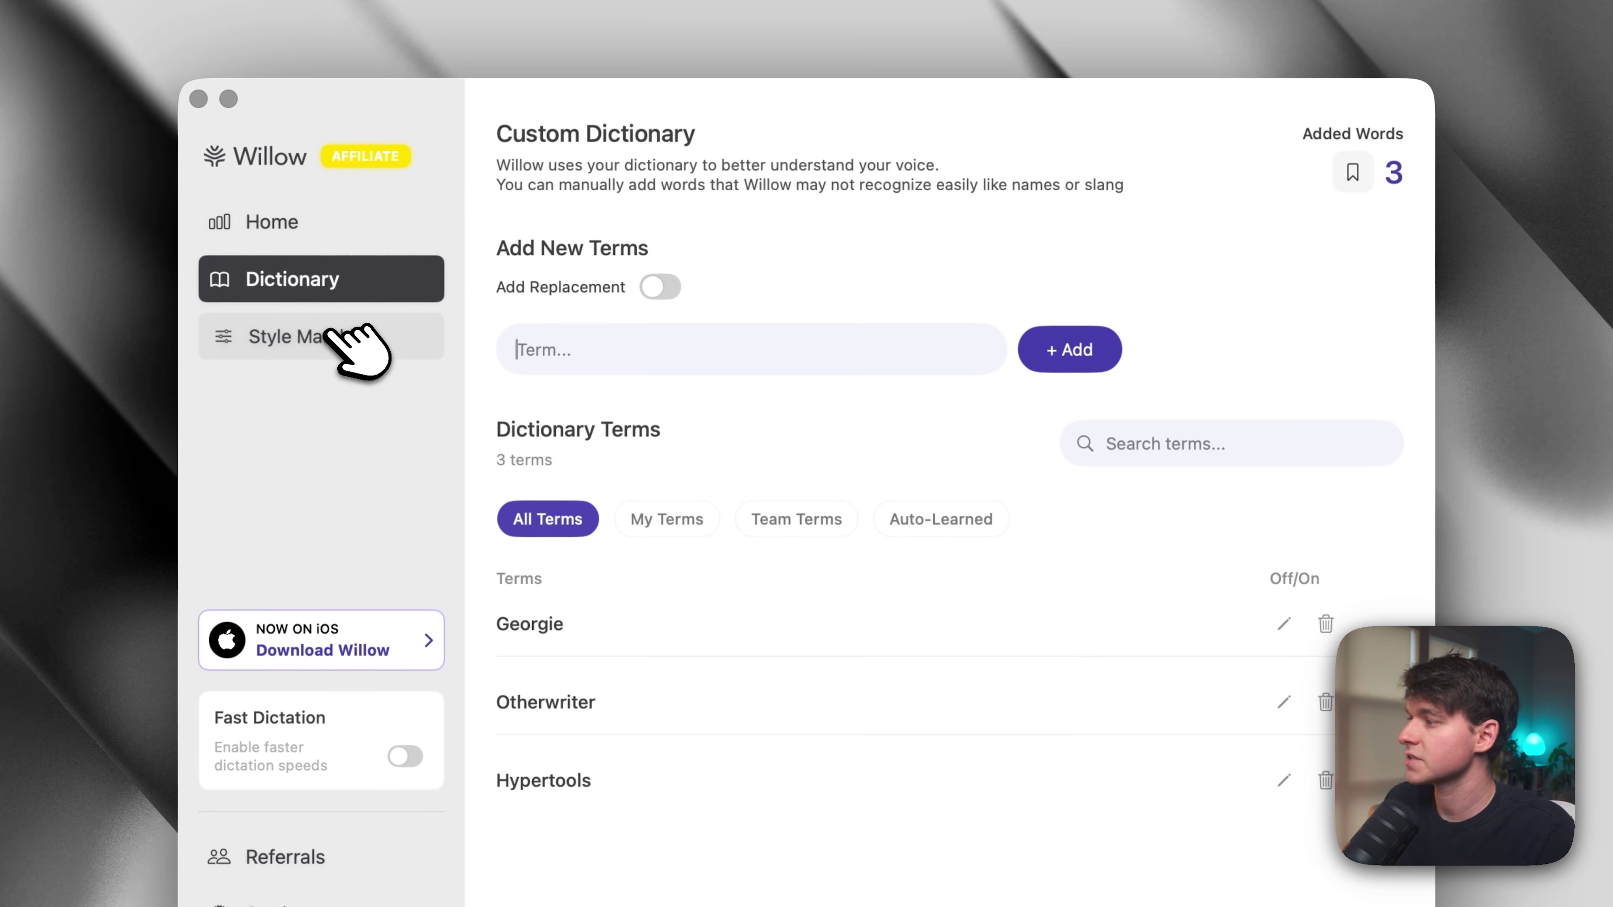
{"action": "left_click", "coordinate": [406, 296]}
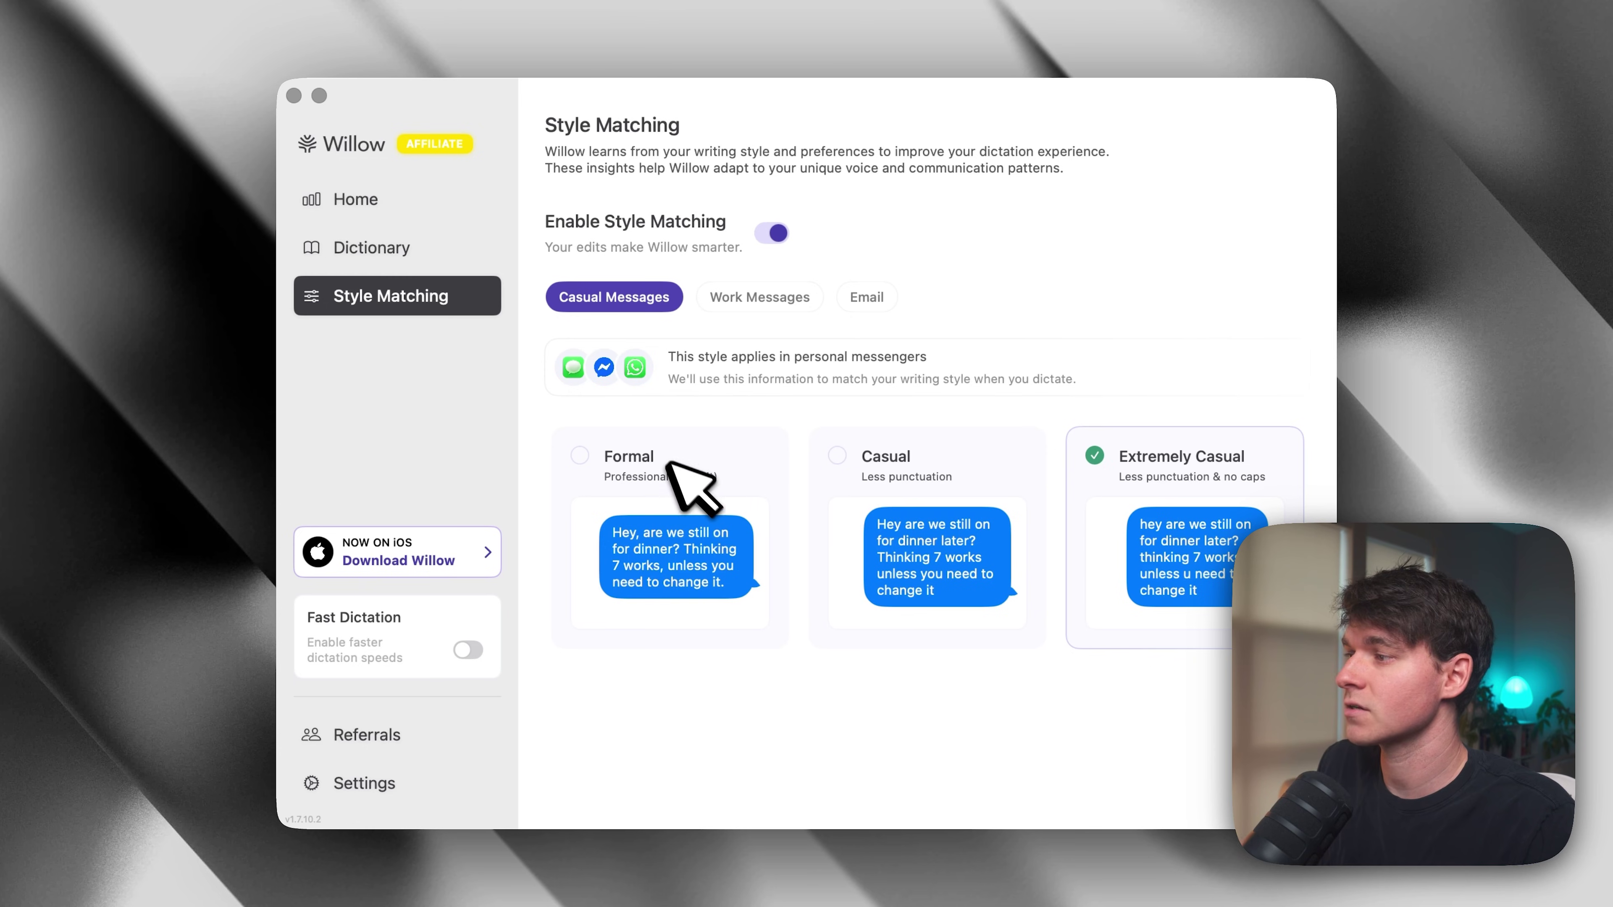
{"action": "left_click", "coordinate": [401, 202]}
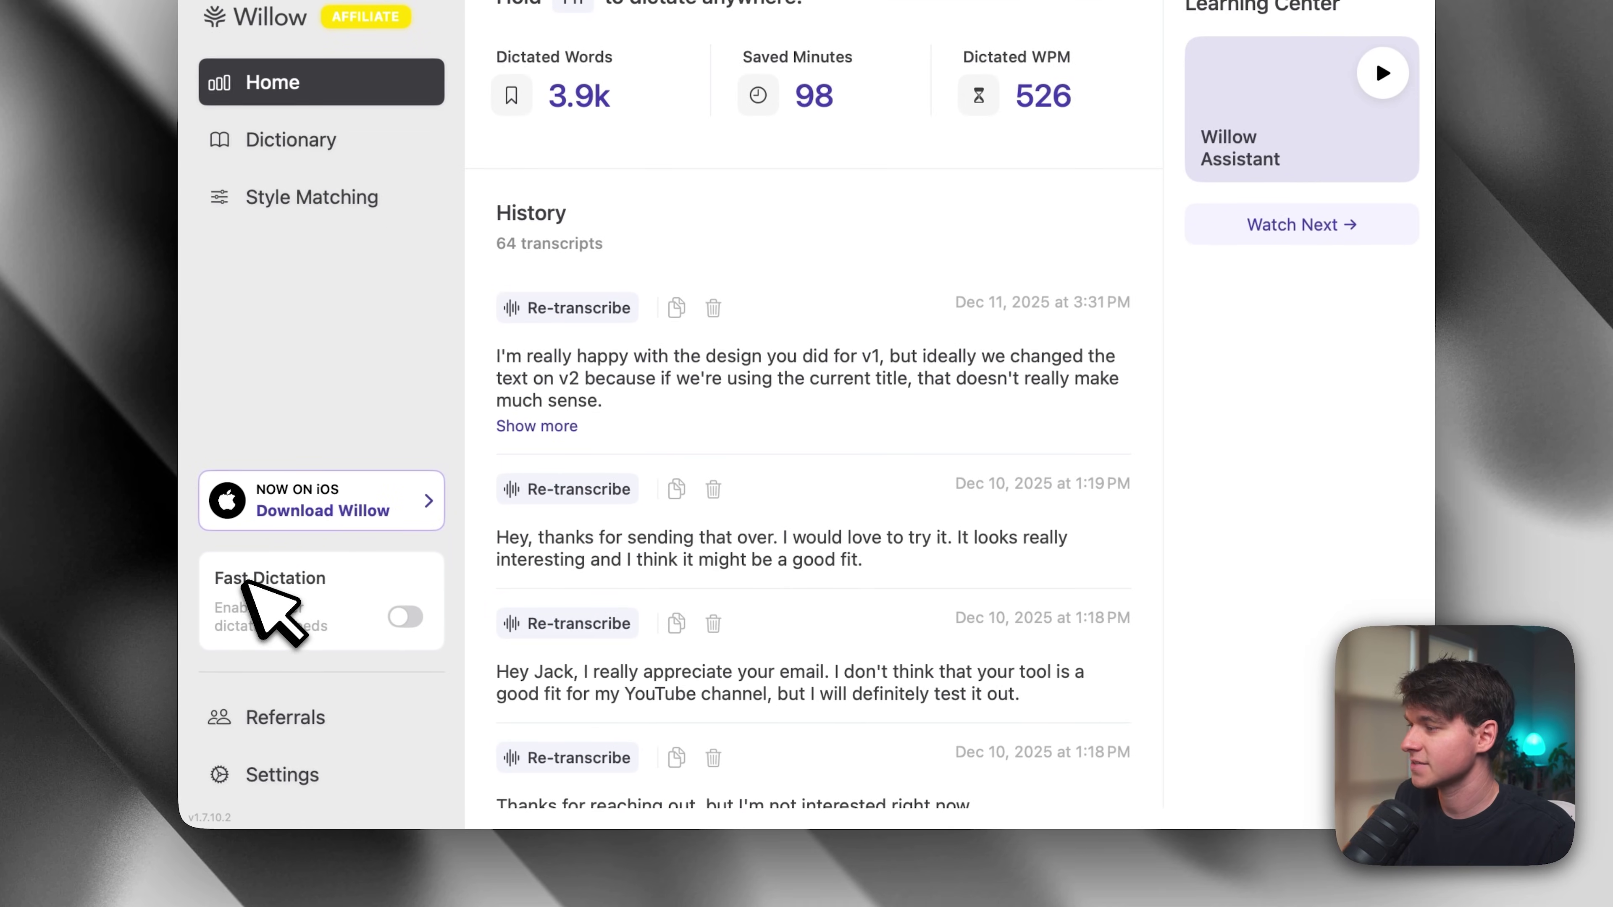
Try out the Fast Dictation option and leave it switched off.
{"action": "left_click", "coordinate": [407, 615]}
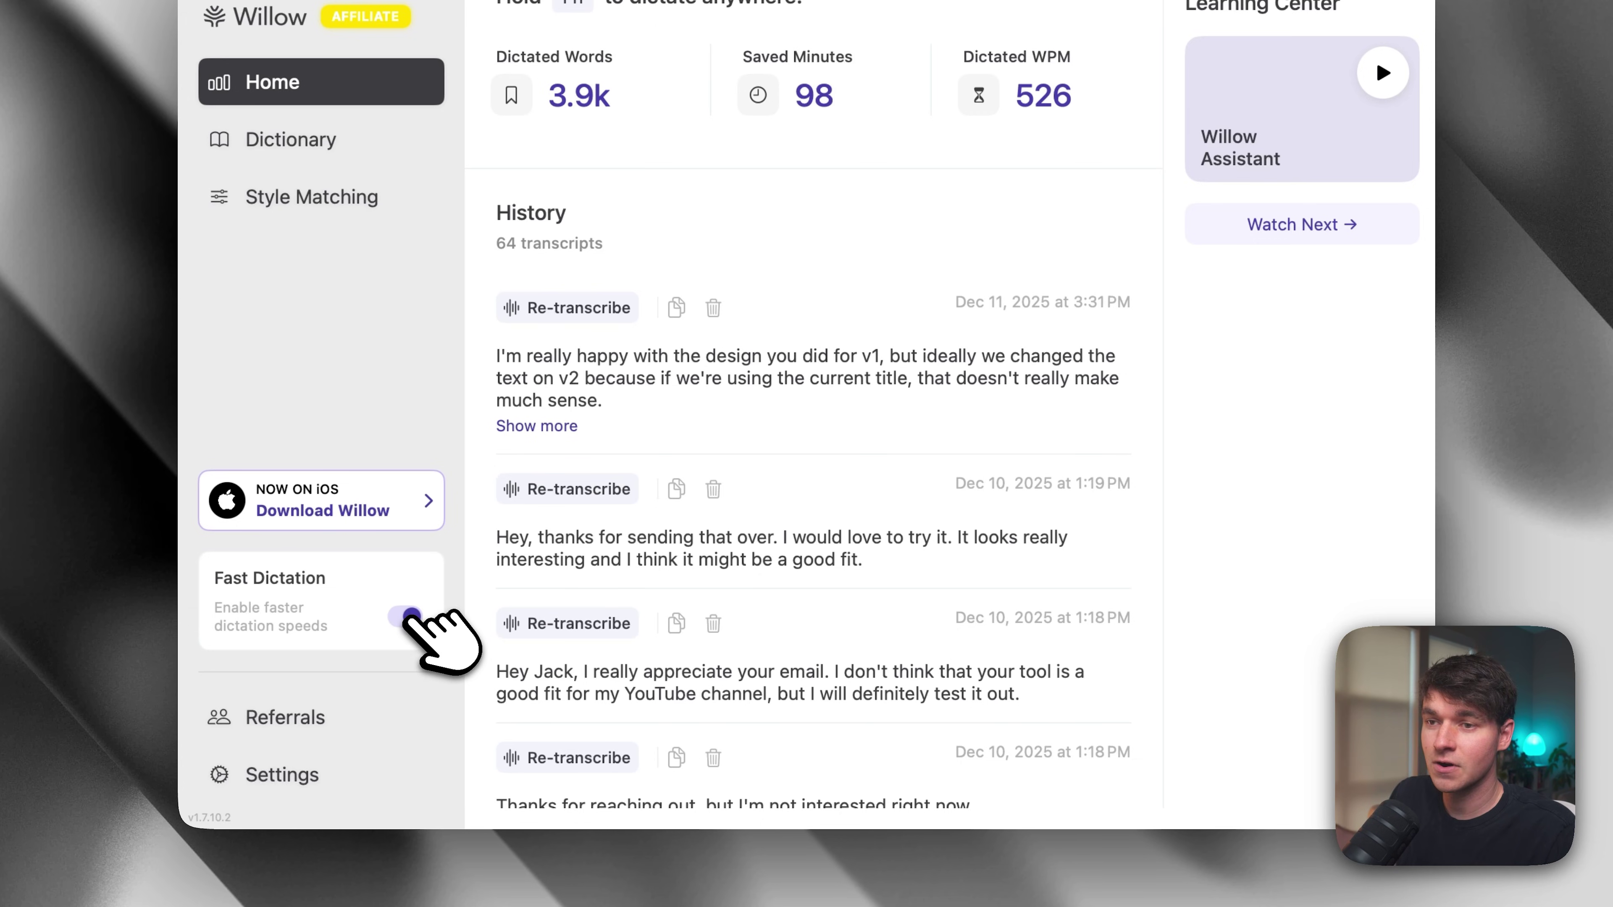
{"action": "left_click", "coordinate": [406, 615]}
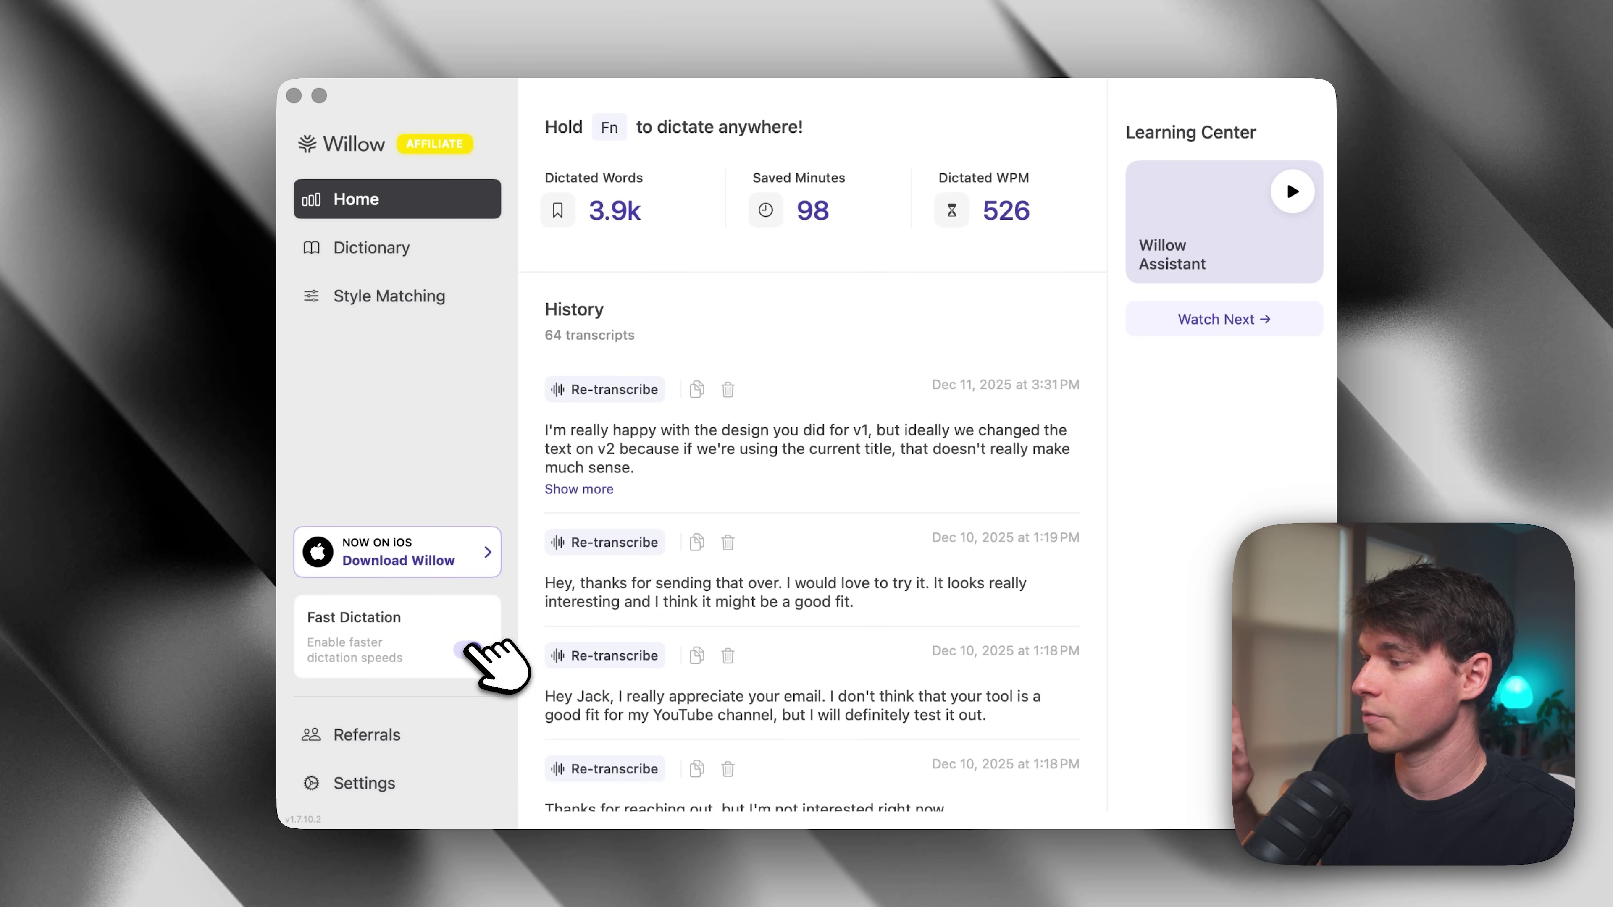
{"action": "left_click", "coordinate": [470, 648]}
View the hotkey bindings for dictation, the assistant and hands-free mode in the general settings, and close them.
{"action": "left_click", "coordinate": [364, 783]}
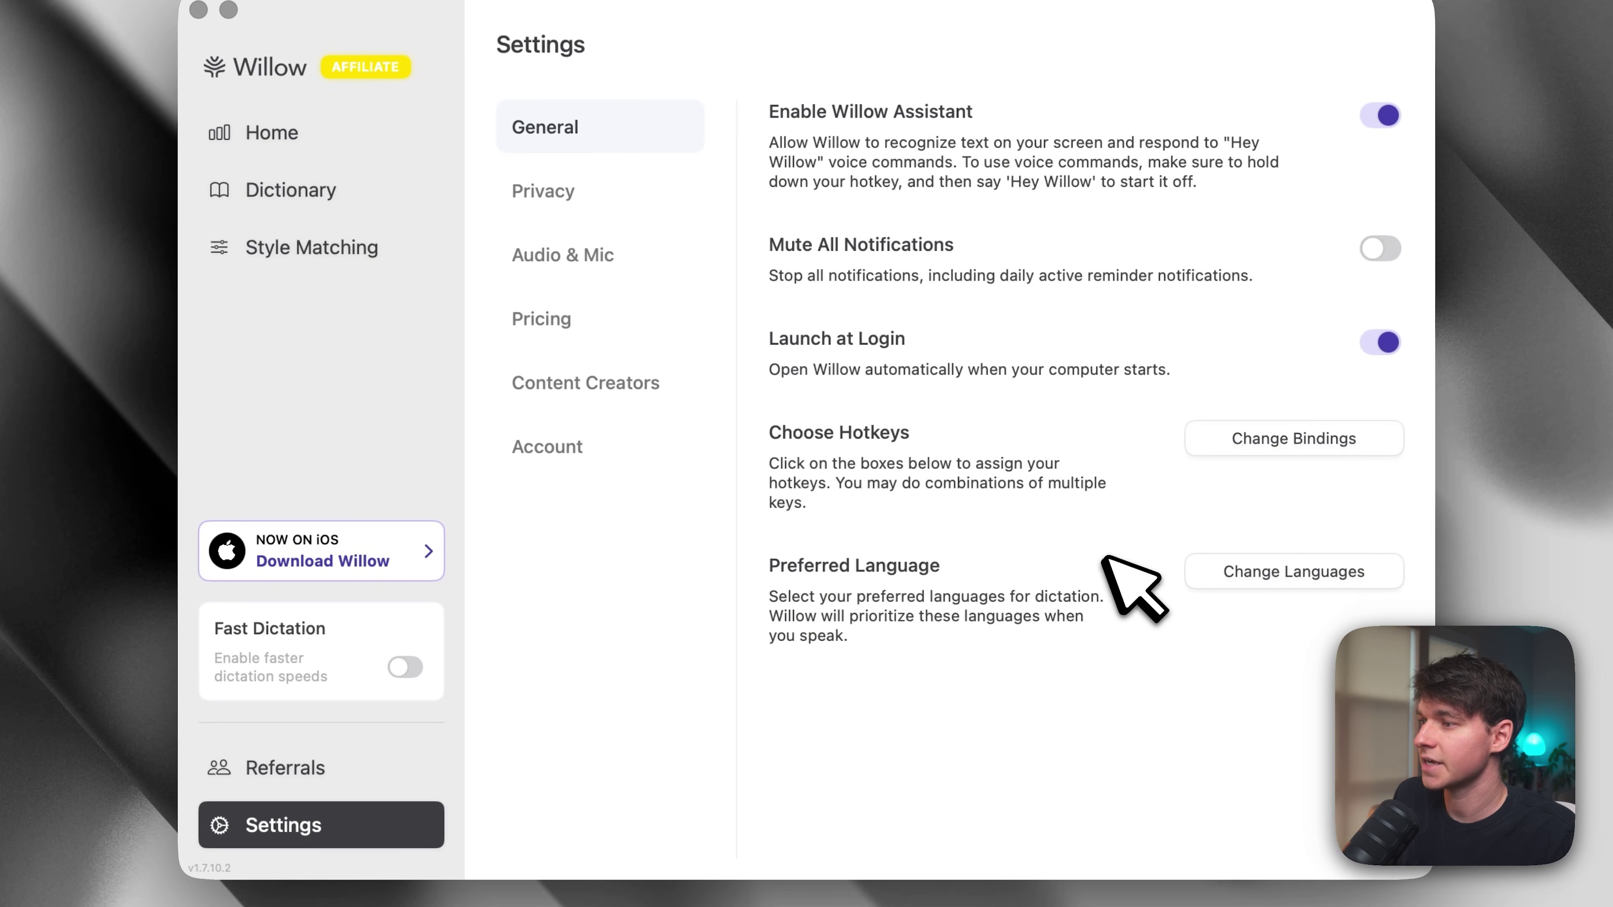
{"action": "left_click", "coordinate": [1225, 445]}
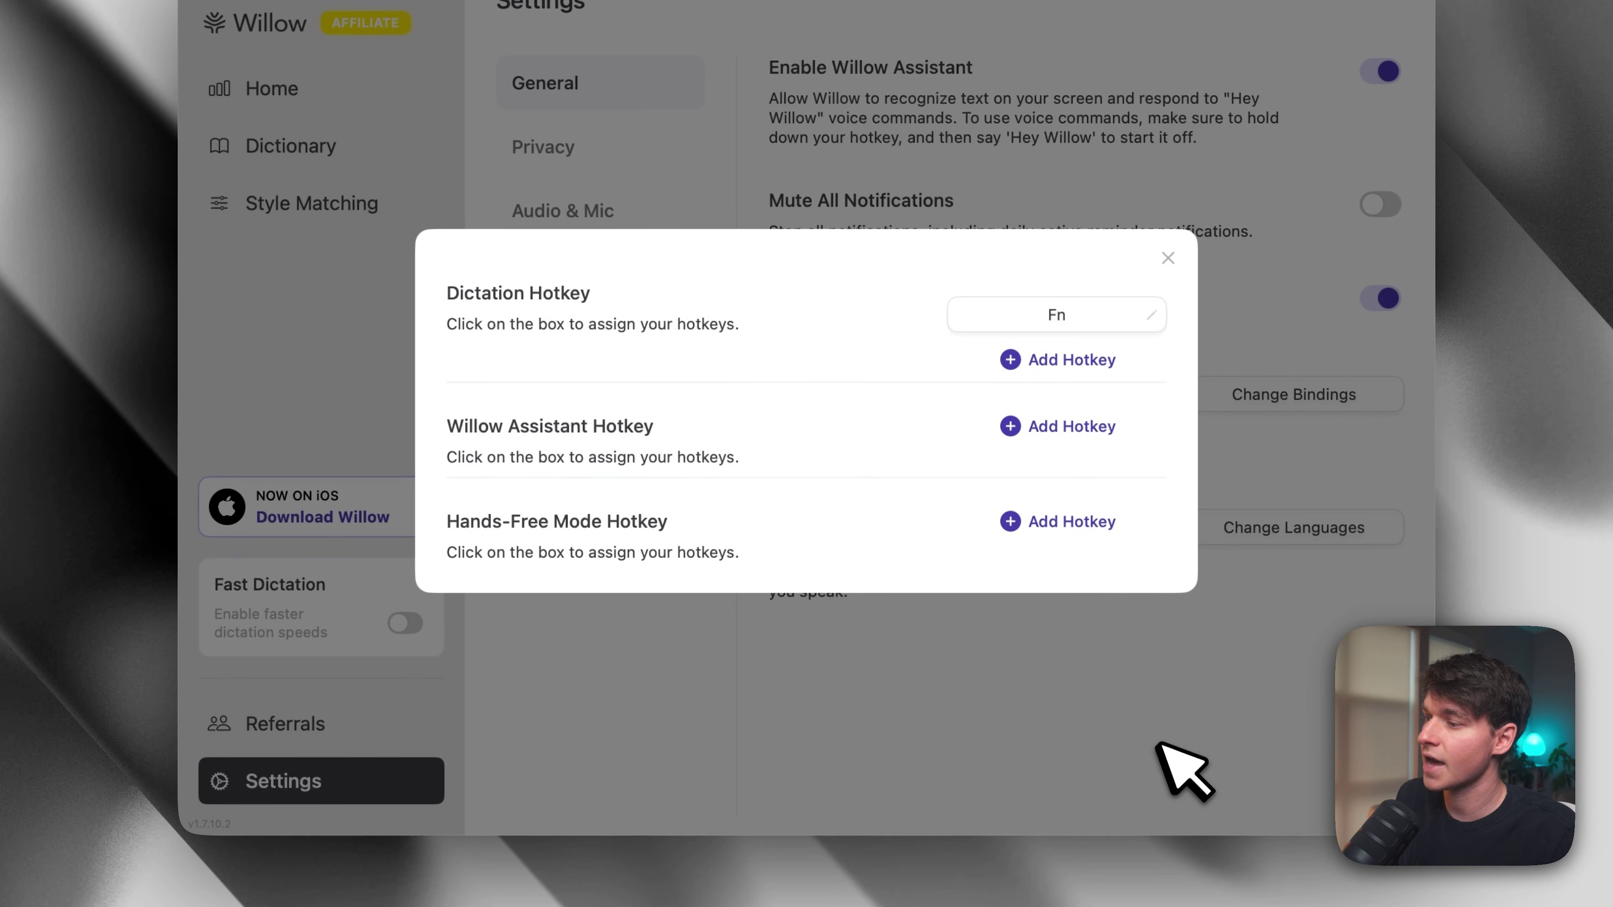
{"action": "left_click", "coordinate": [1181, 767]}
Look through the Privacy, Audio & Mic, Content Creators and General settings, and return to the home overview.
{"action": "left_click", "coordinate": [596, 146]}
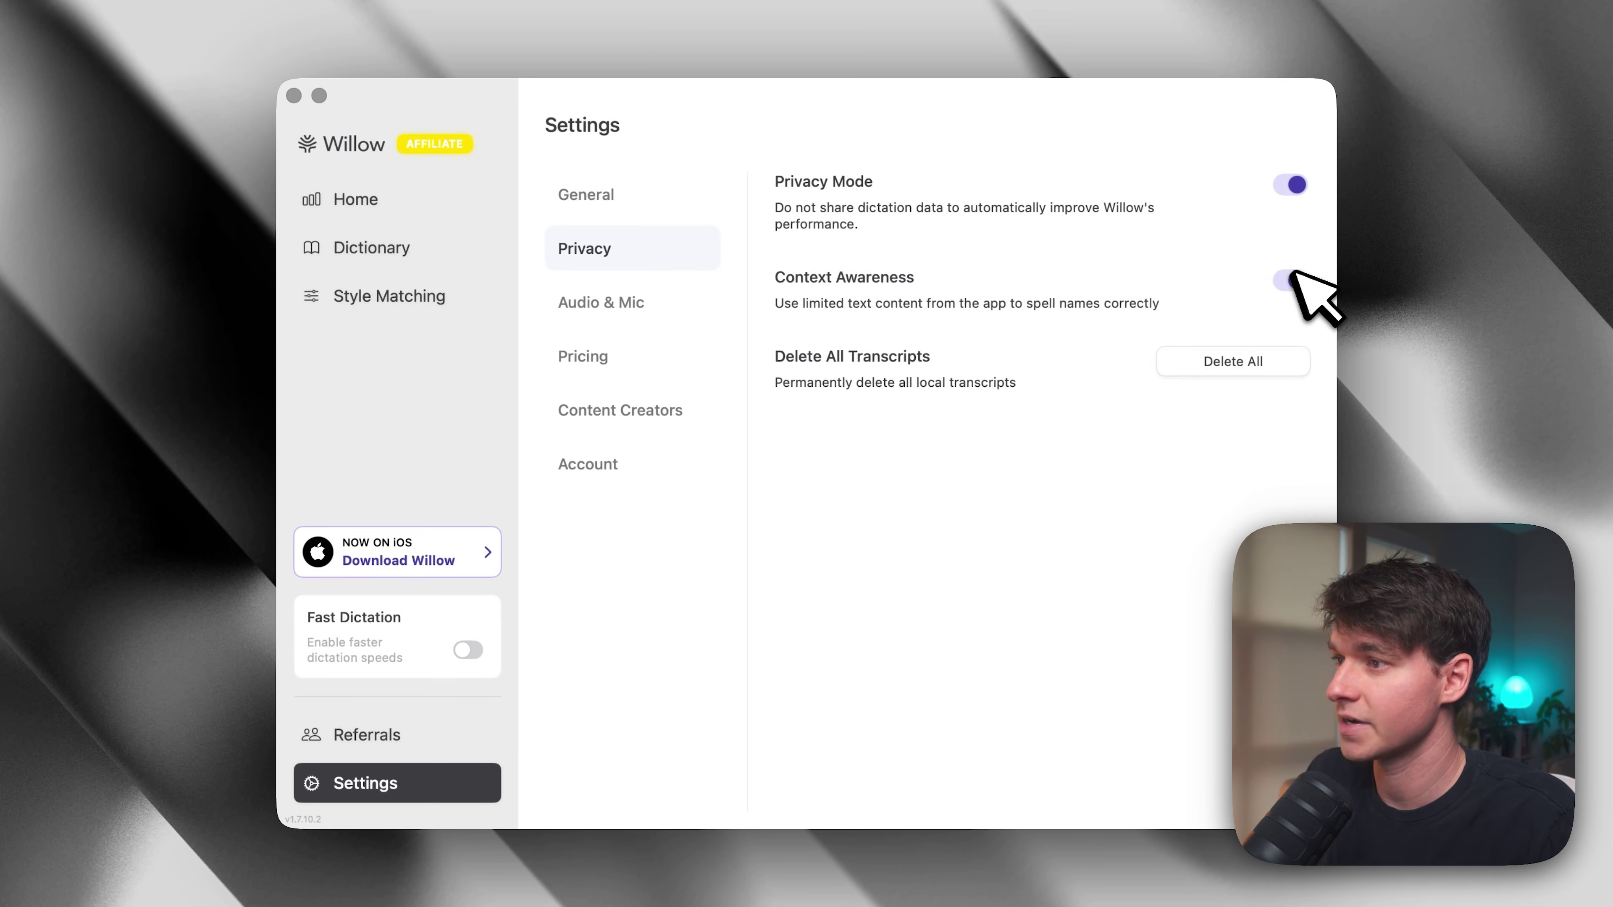
{"action": "left_click", "coordinate": [628, 301]}
{"action": "left_click", "coordinate": [620, 413]}
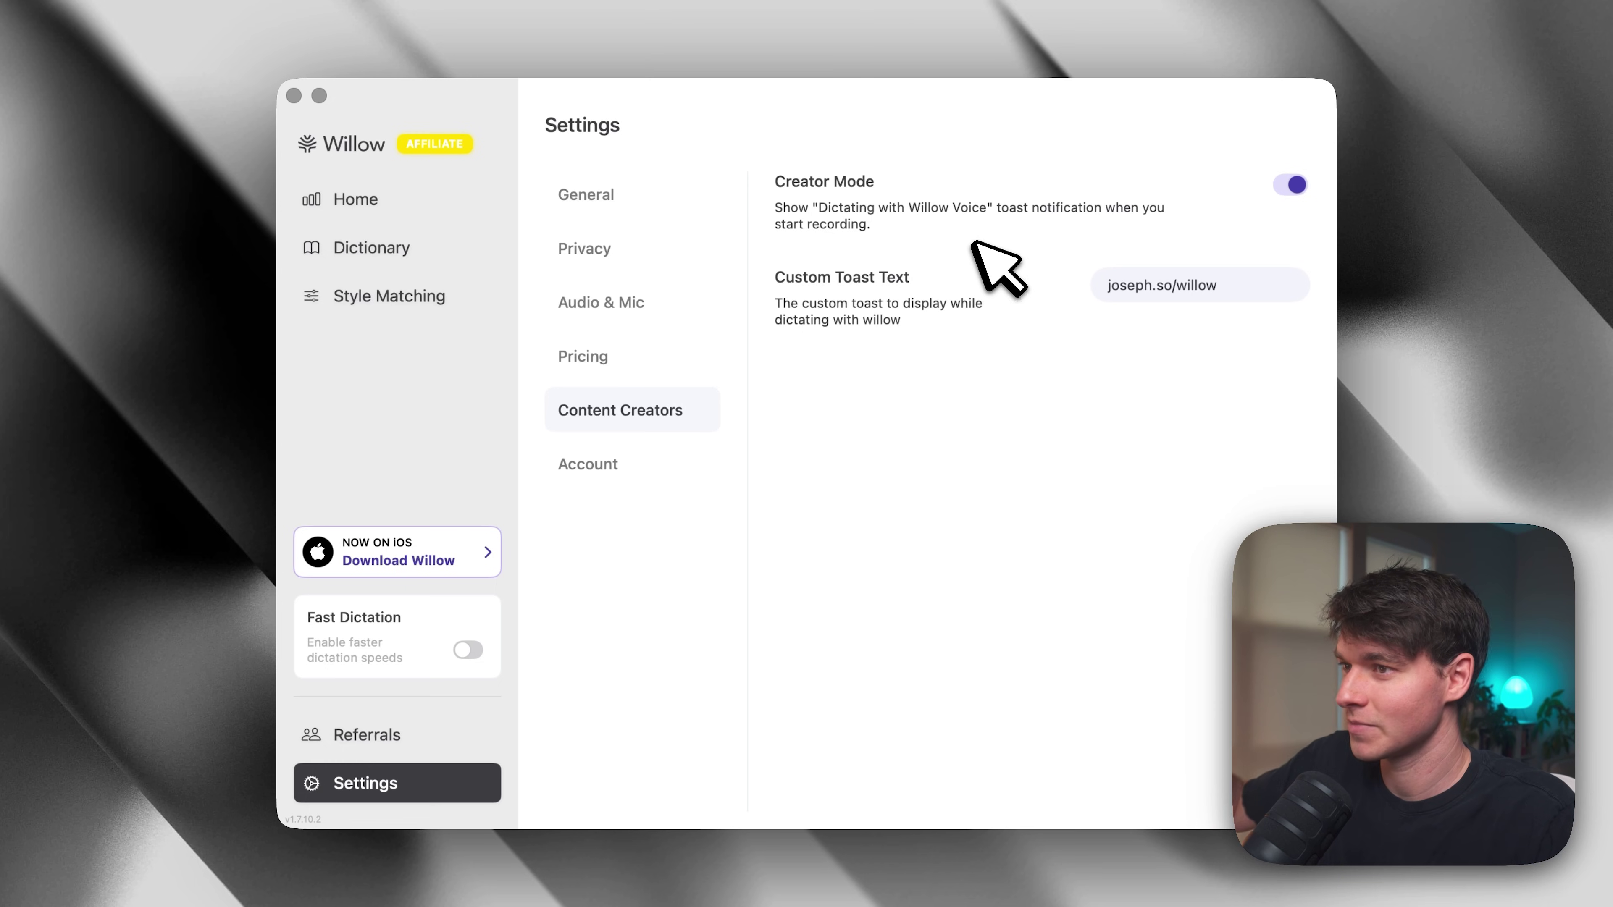
{"action": "left_click", "coordinate": [586, 195]}
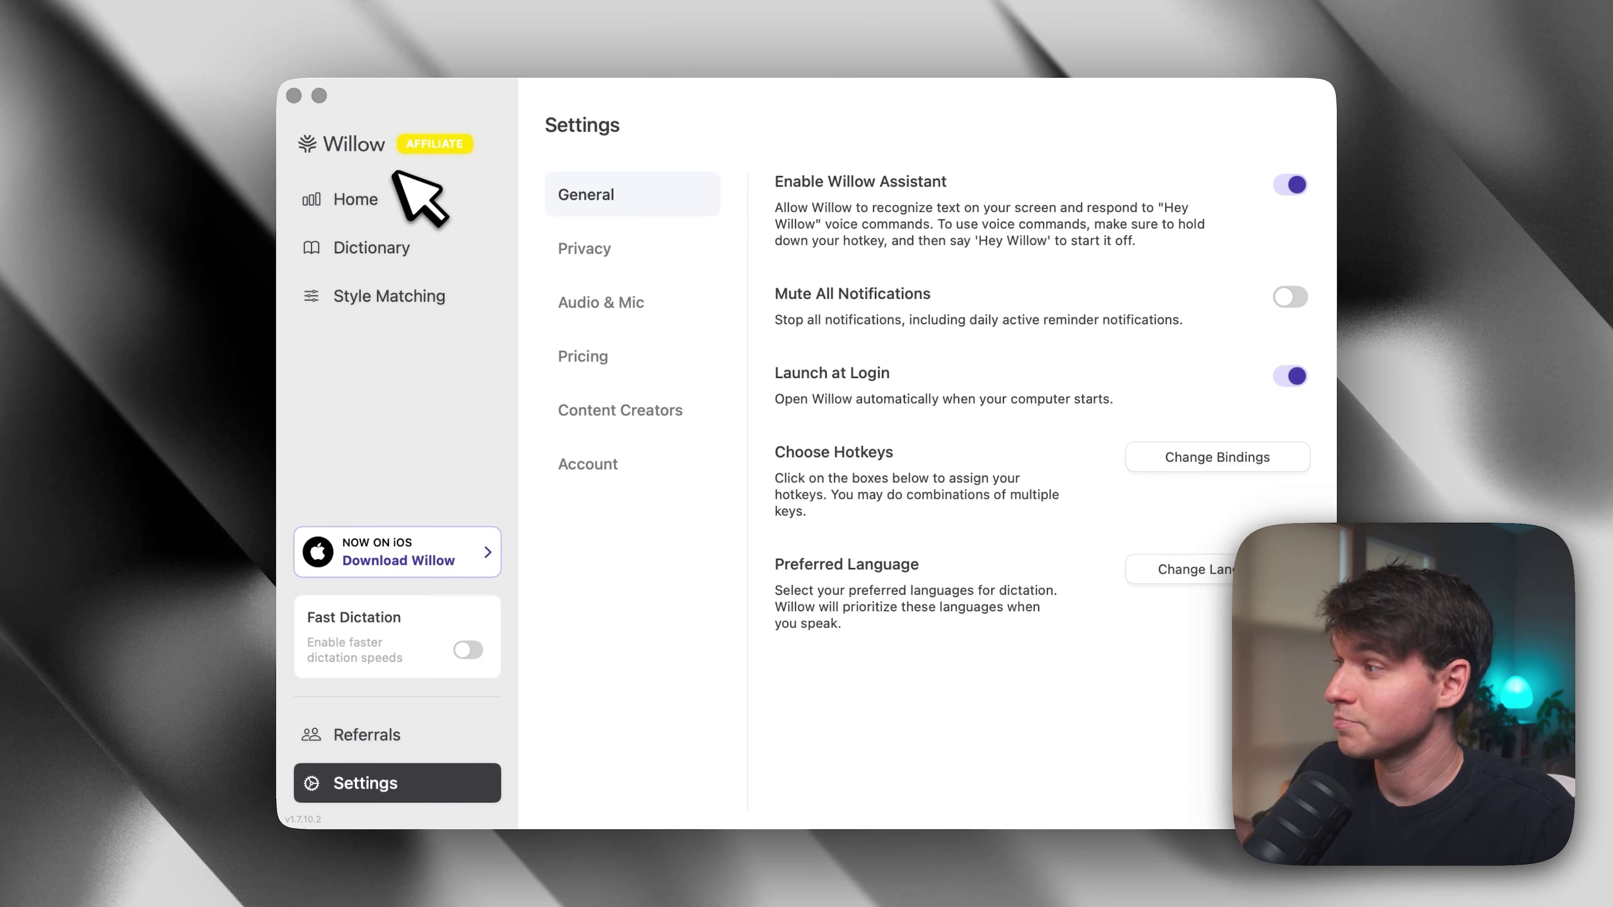
{"action": "left_click", "coordinate": [393, 194]}
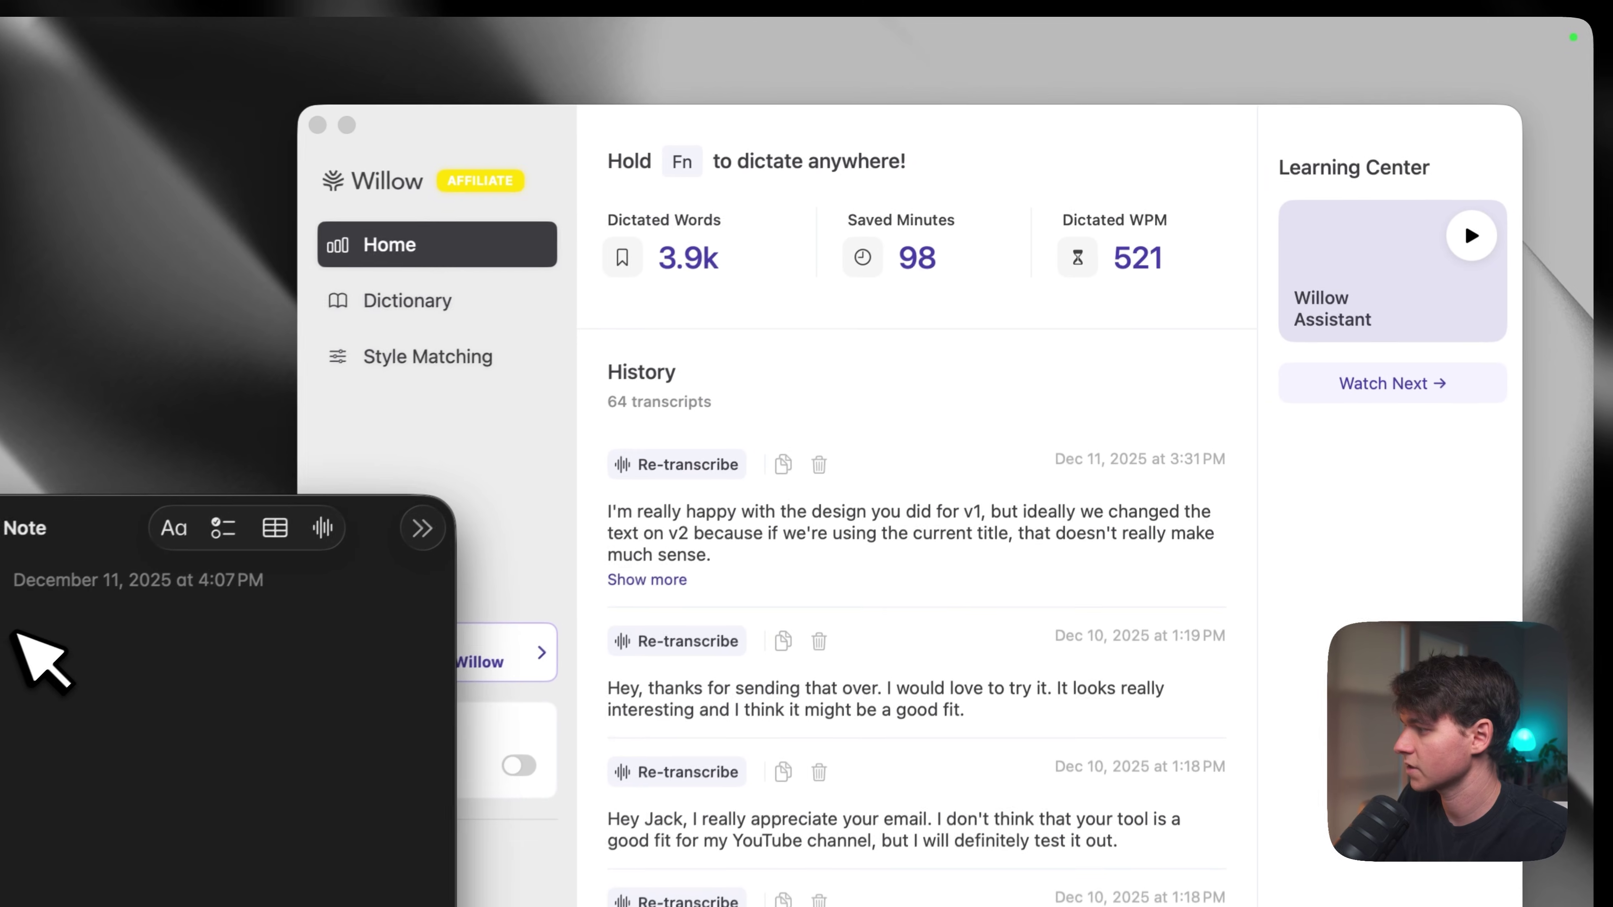
Dictate into the new note "And we're getting this little pop-up here that says I'm dictating with Willow Voice. And then when I release that key,".
{"action": "key", "text": "fn"}
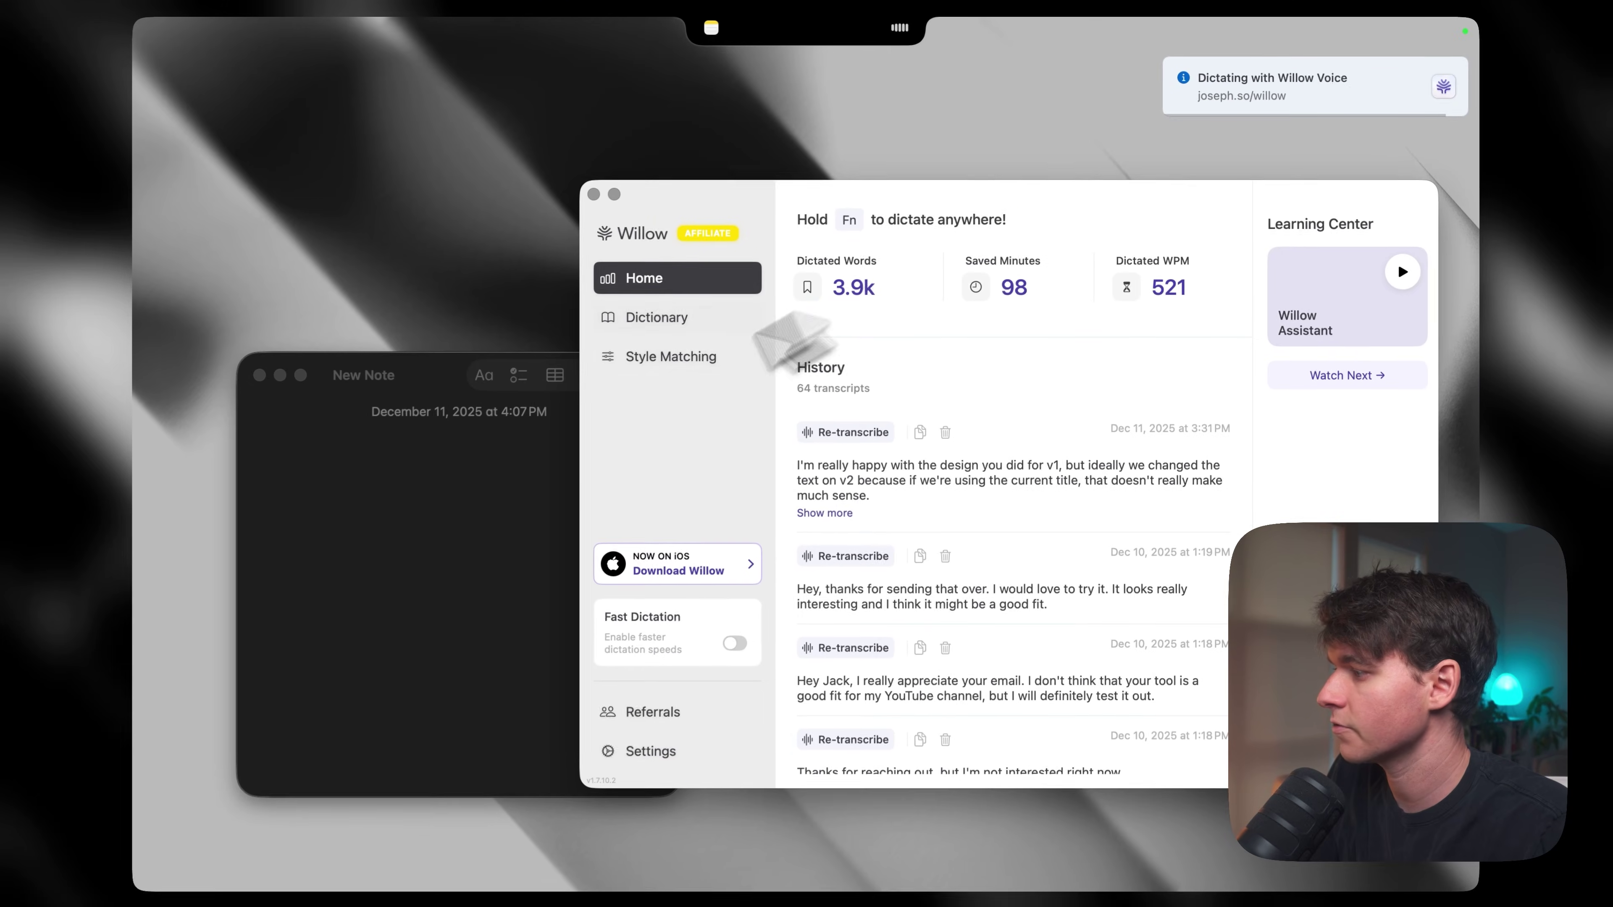
{"action": "left_click", "coordinate": [199, 726]}
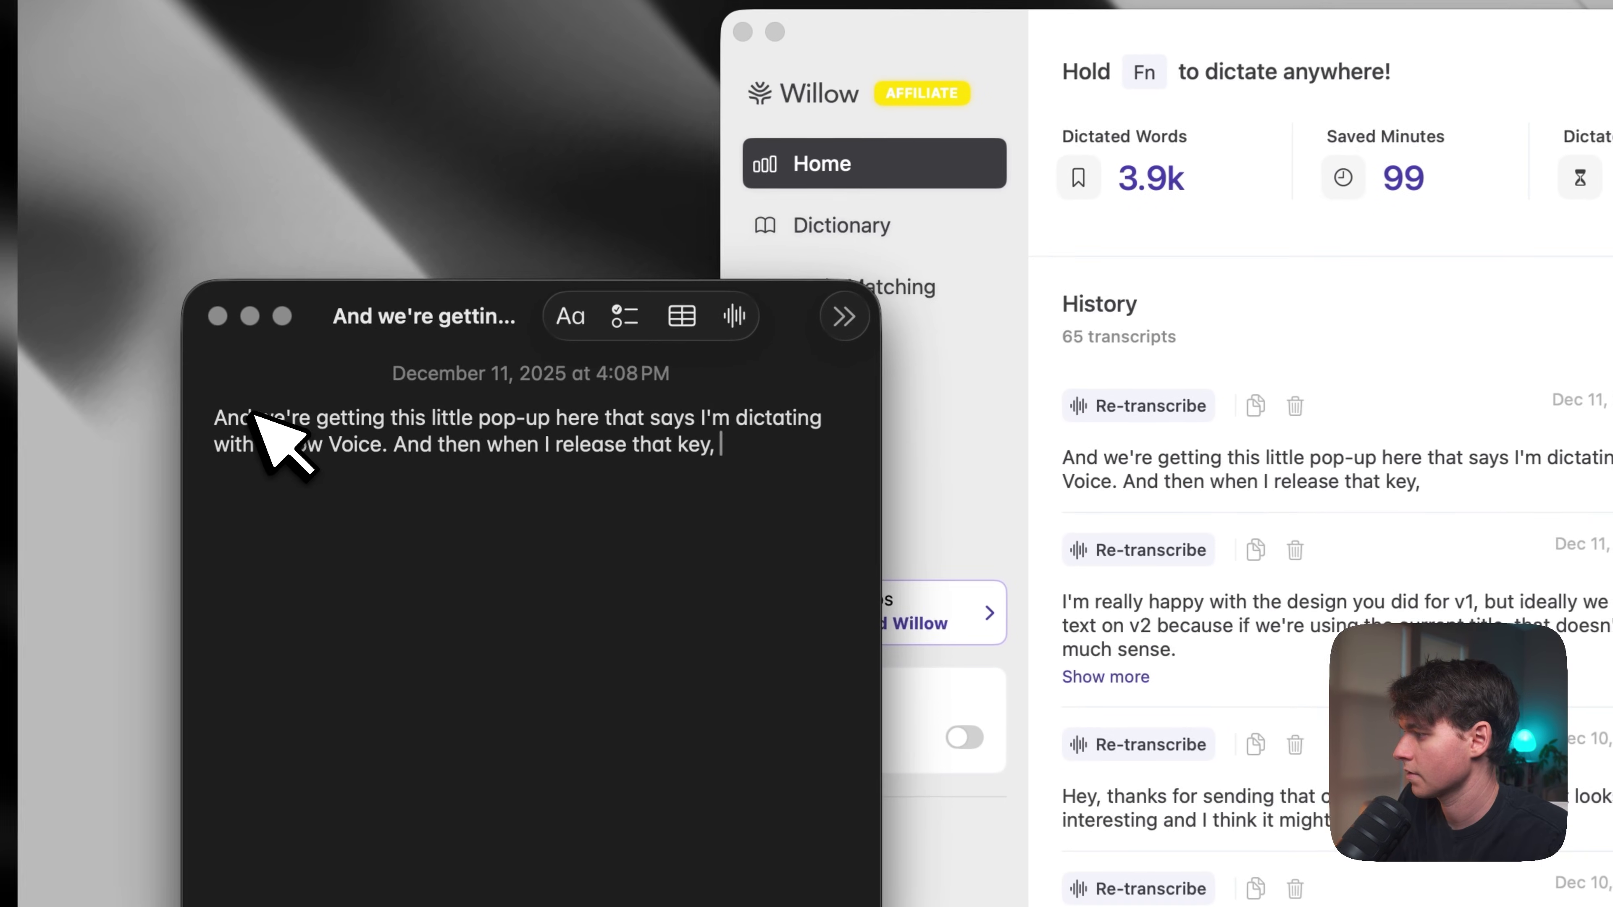
{"action": "left_click_drag", "start_coordinate": [275, 440], "coordinate": [560, 435]}
{"action": "left_click_drag", "start_coordinate": [716, 424], "coordinate": [204, 412]}
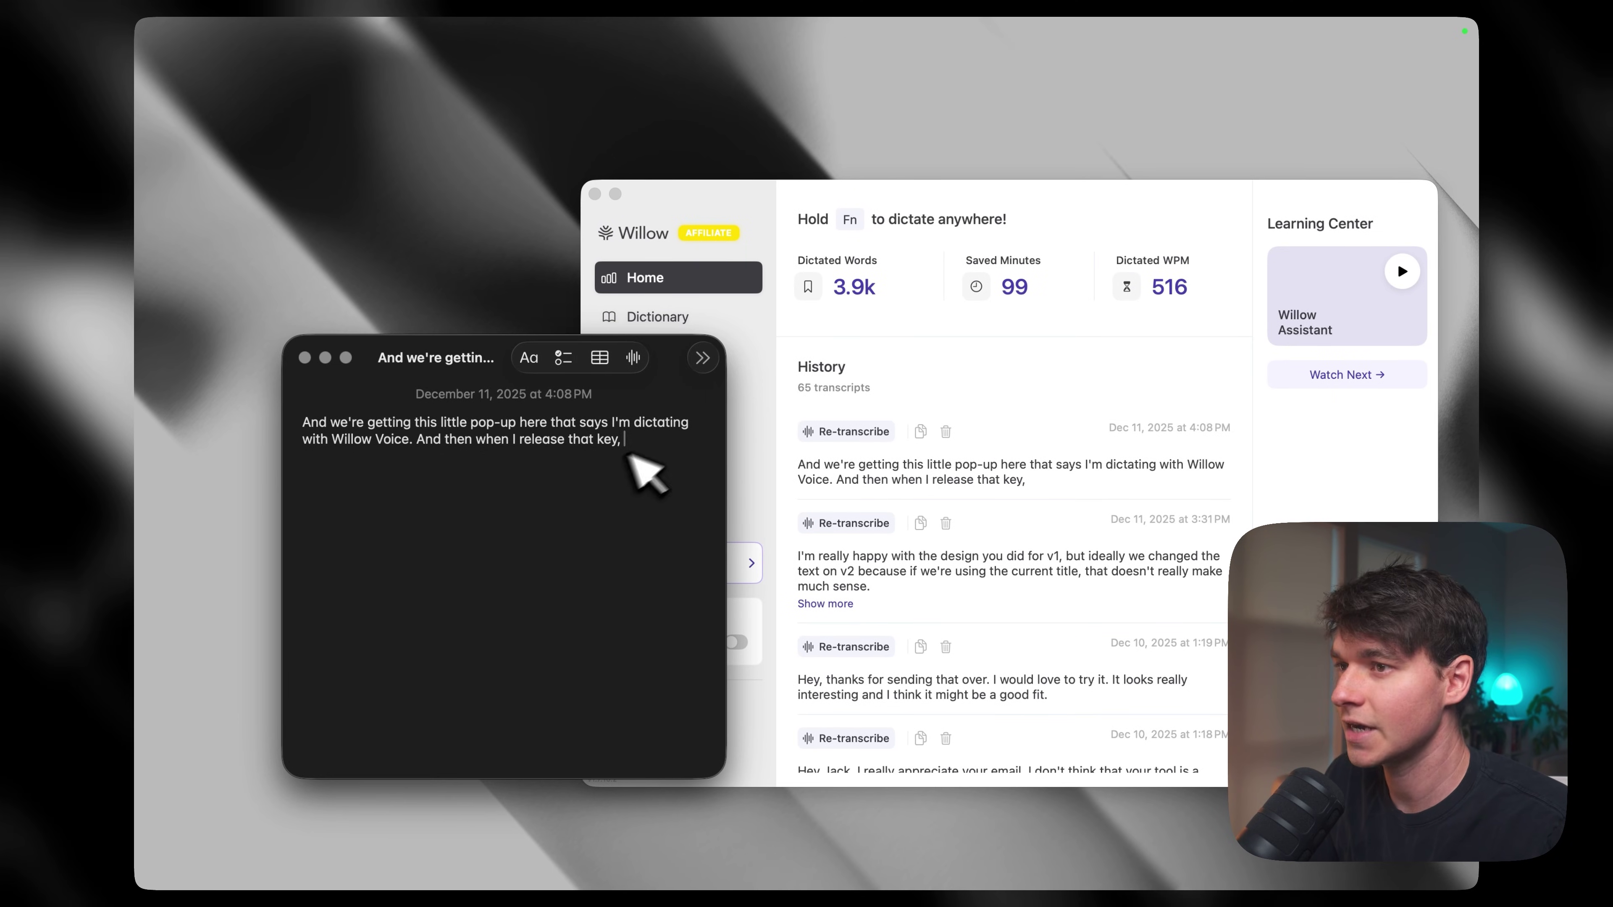
Leave blank lines below the first dictation and record a longer hands-free passage starting with "And then it's going to be locked.".
{"action": "key", "text": "Return"}
{"action": "key", "text": "Return"}
{"action": "key", "text": "Return"}
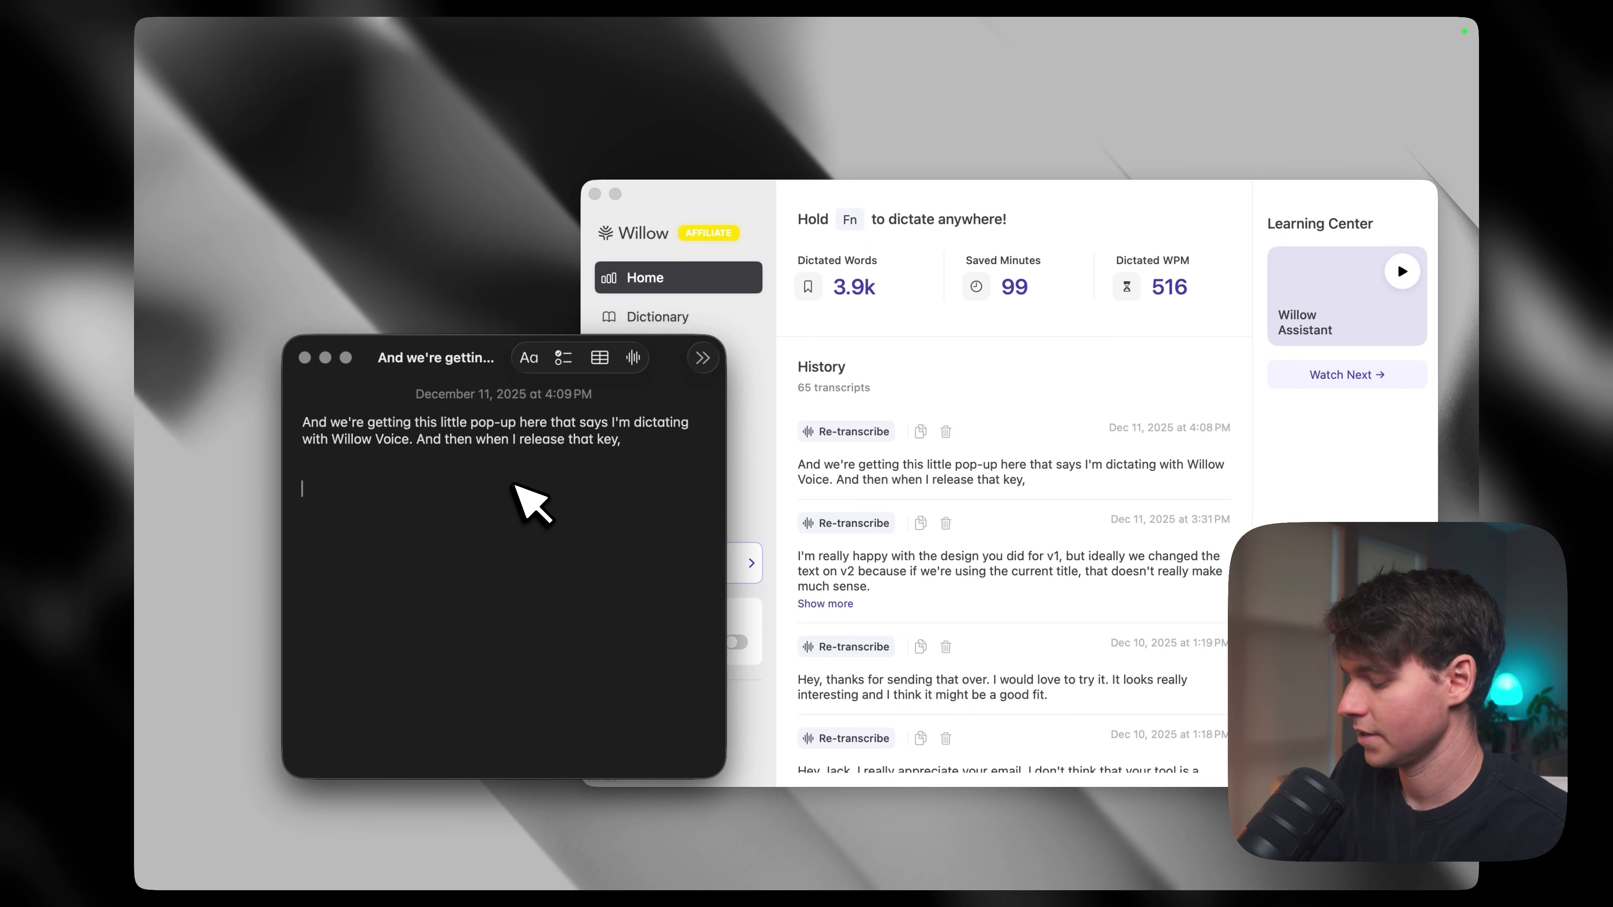
{"action": "key", "text": "fn"}
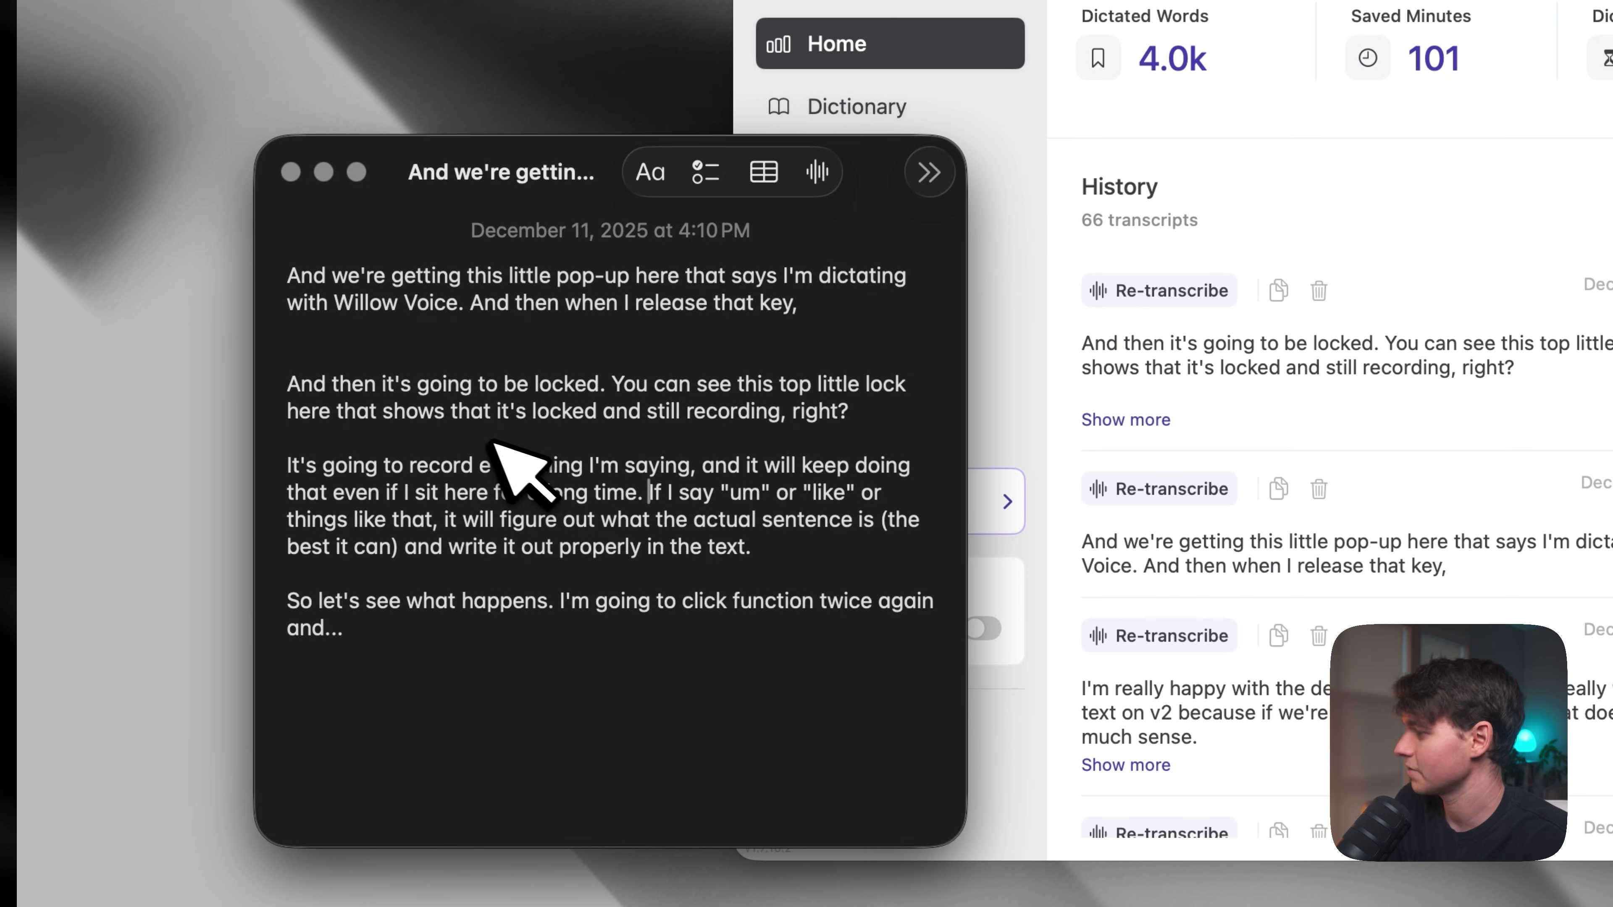
Split the dictated paragraph so that the sentence starting with "If I say" begins a separate paragraph.
{"action": "left_click", "coordinate": [648, 492]}
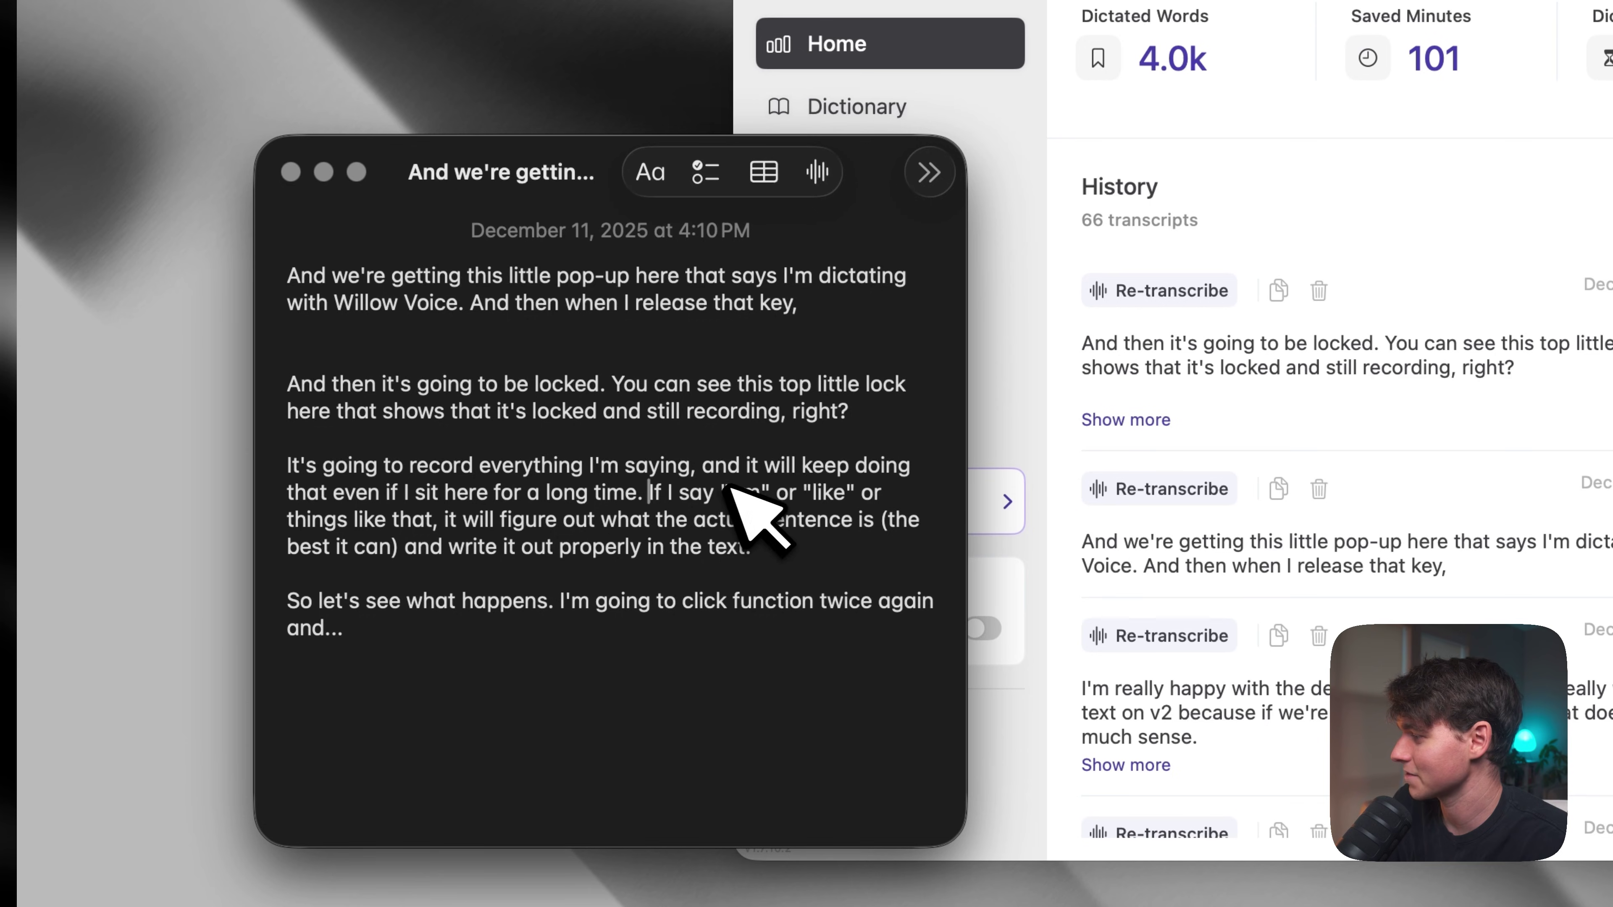
{"action": "left_click_drag", "start_coordinate": [729, 492], "coordinate": [803, 493]}
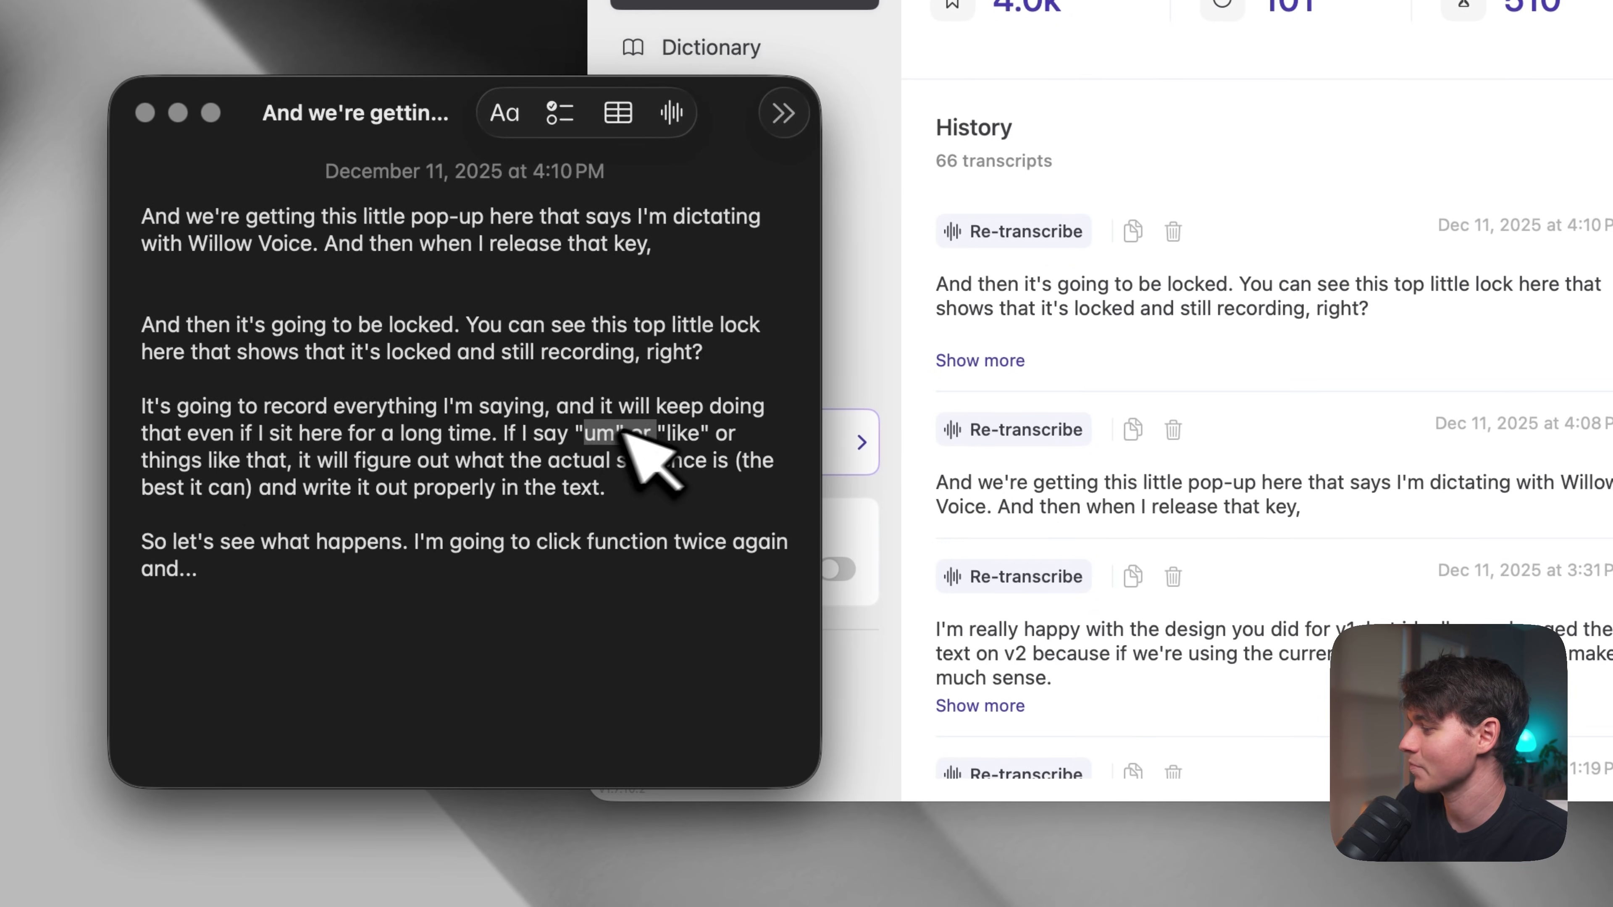
{"action": "left_click", "coordinate": [655, 488]}
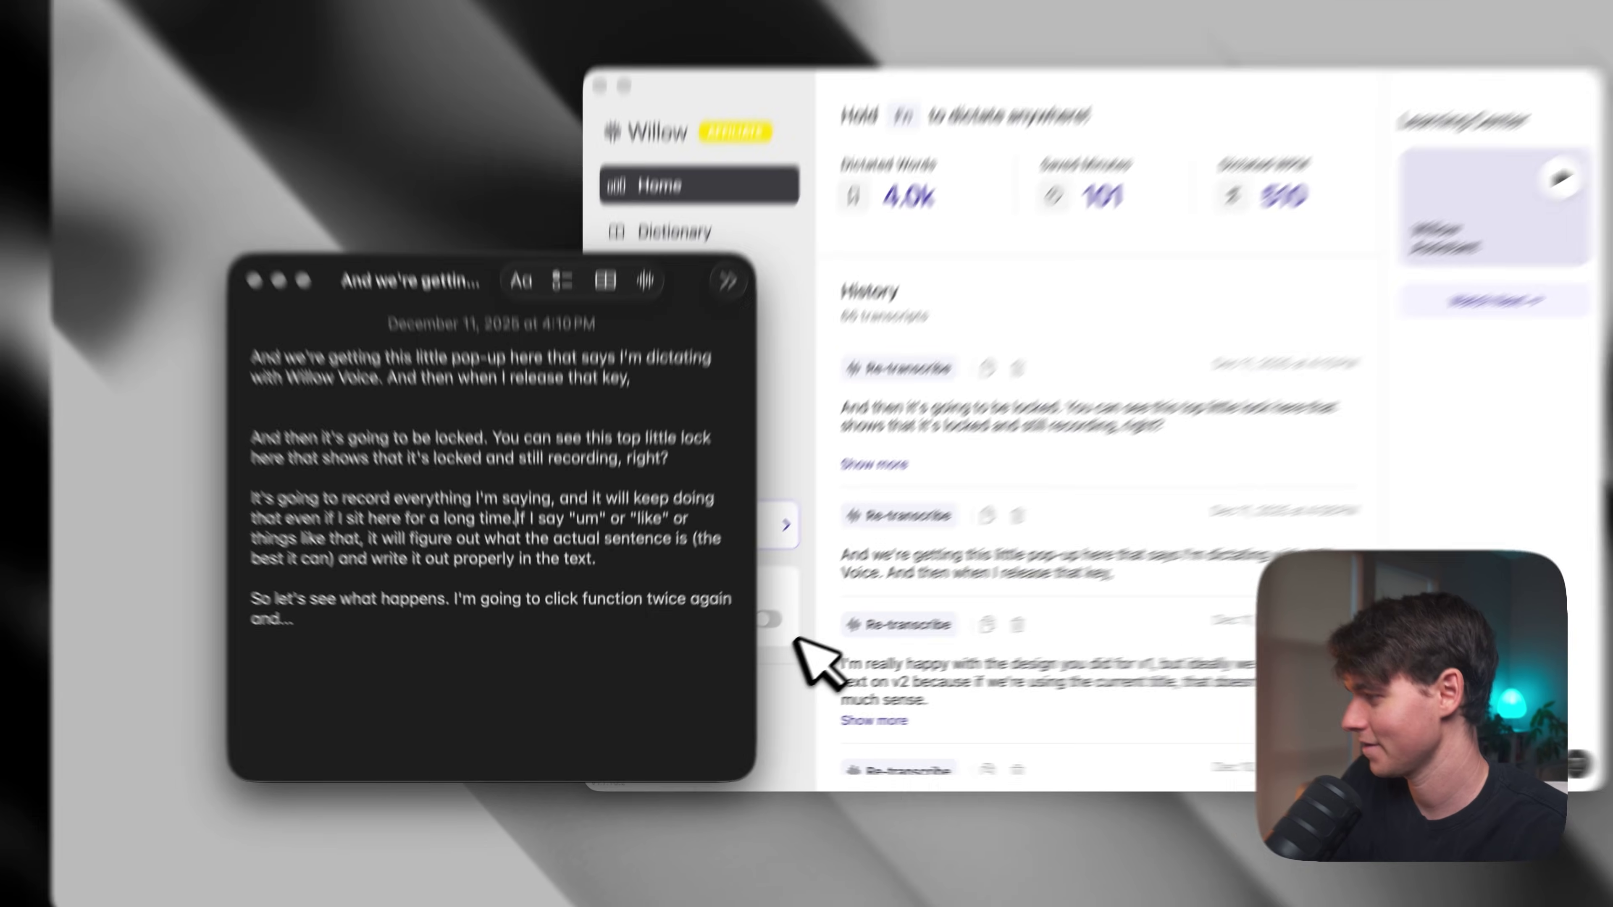
{"action": "key", "text": "Return"}
{"action": "key", "text": "Return"}
{"action": "mouse_move", "coordinate": [381, 629]}
{"action": "left_mouse_down"}
{"action": "mouse_move", "coordinate": [324, 606]}
{"action": "mouse_move", "coordinate": [274, 551]}
{"action": "mouse_move", "coordinate": [367, 628]}
{"action": "left_mouse_up"}
{"action": "left_click_drag", "start_coordinate": [407, 694], "coordinate": [304, 450]}
Below the last line, dictate in a whisper "Hold function down and whisper to Willow, it's still going to figure out exactly what I want to say.".
{"action": "left_click", "coordinate": [432, 681]}
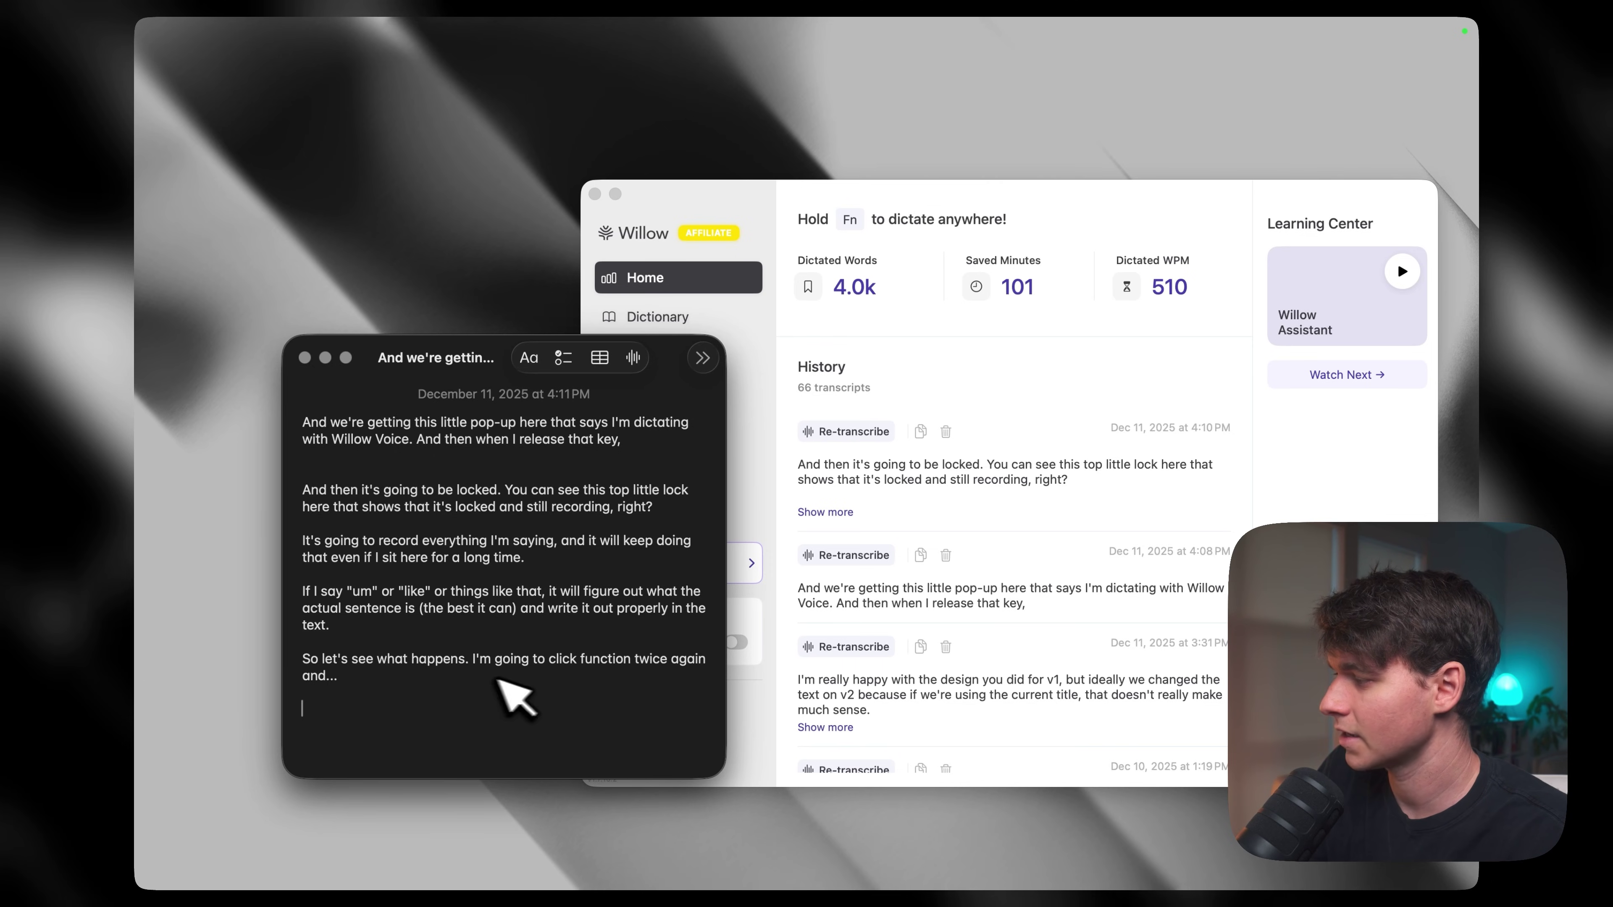
{"action": "key", "text": "Return"}
{"action": "key", "text": "Return"}
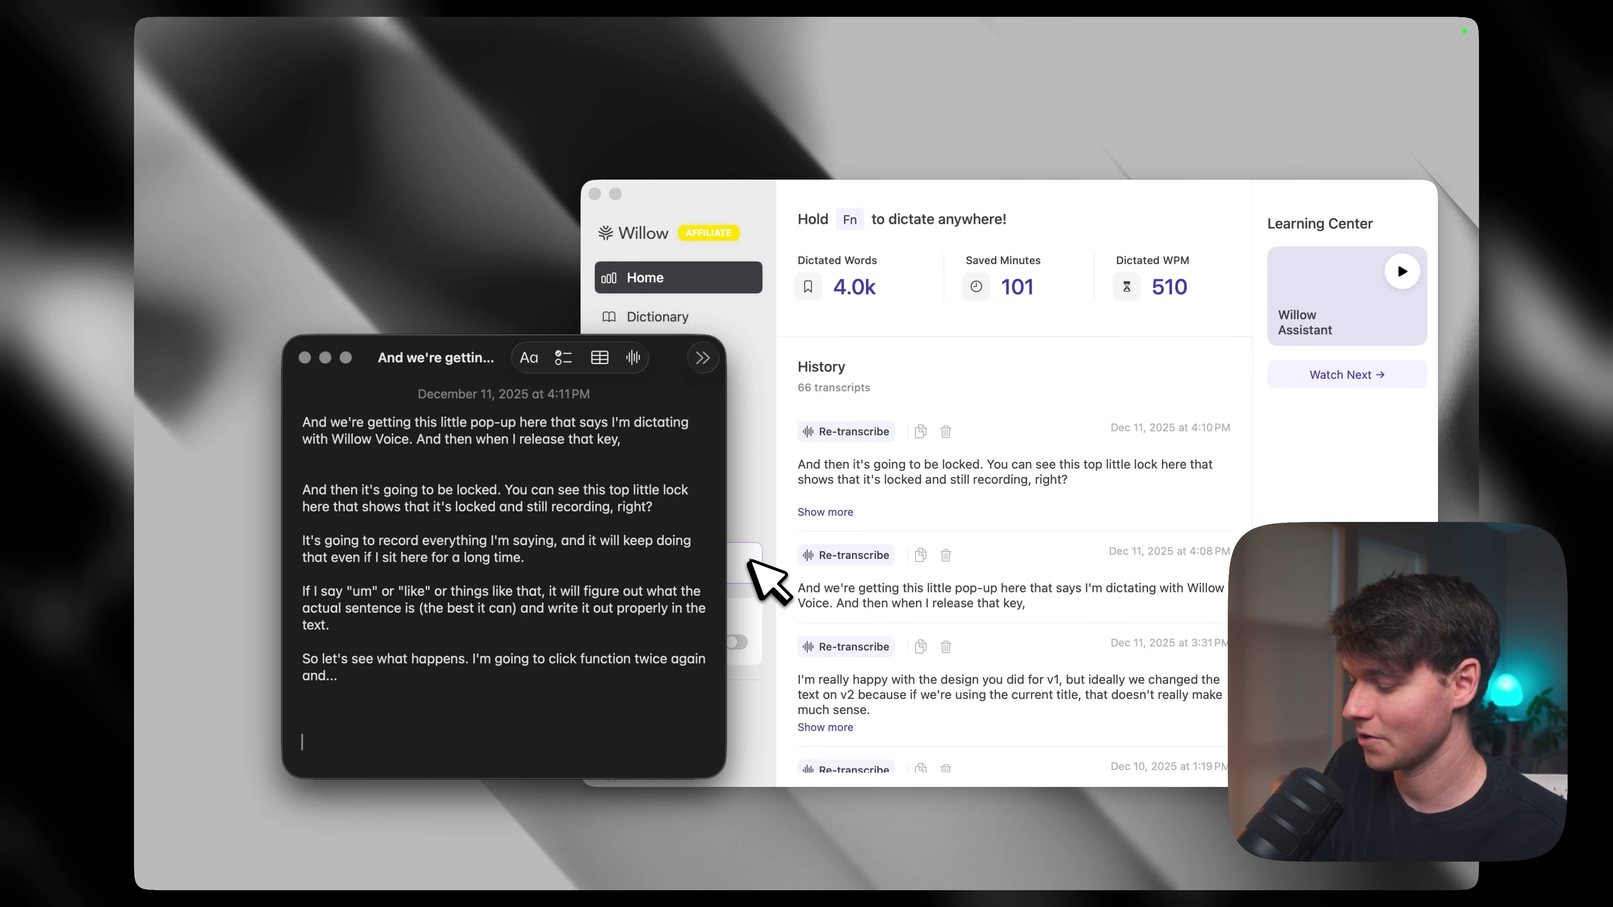
{"action": "key", "text": "fn"}
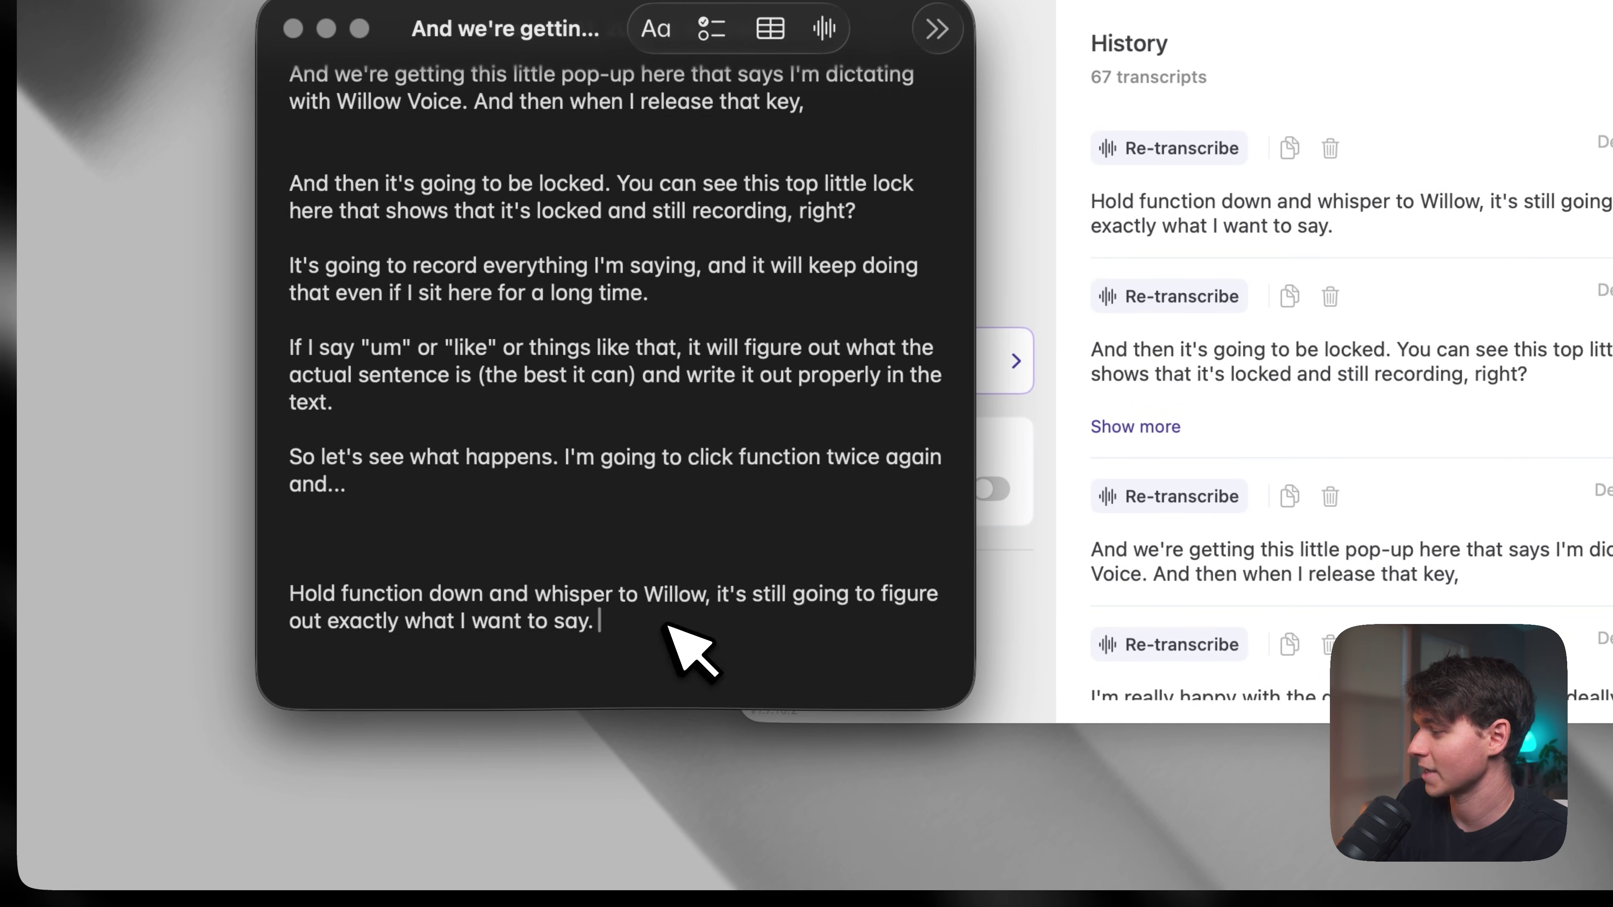
{"action": "left_click_drag", "start_coordinate": [666, 626], "coordinate": [252, 593]}
{"action": "left_click_drag", "start_coordinate": [600, 621], "coordinate": [288, 588]}
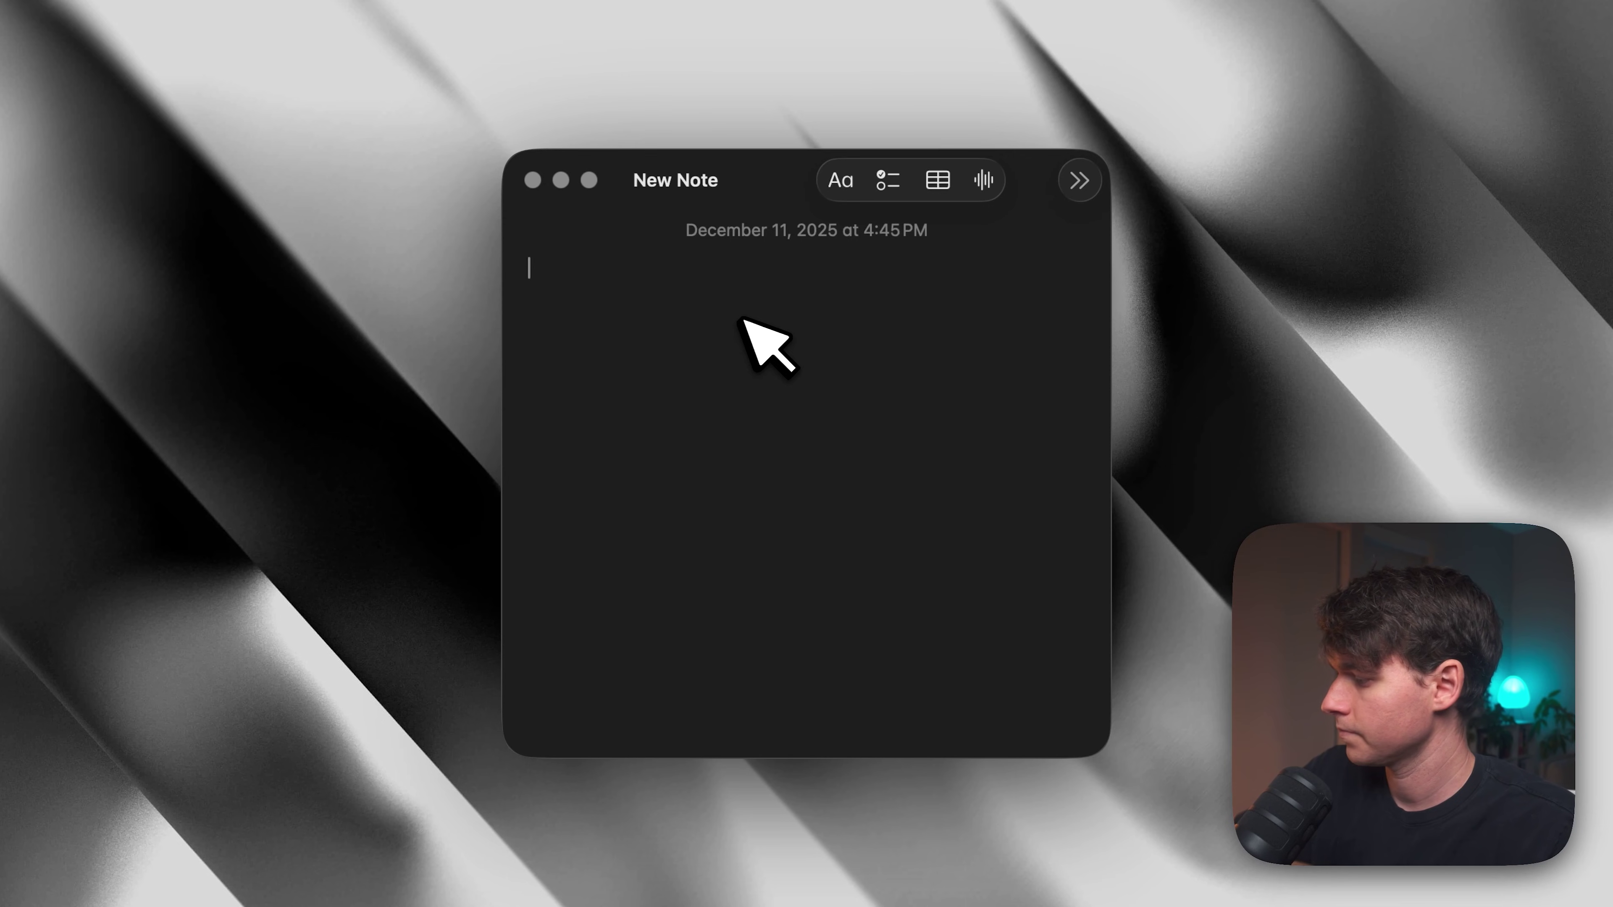
Dictate the three-task meeting message into a new note with the built-in dictation and with Willow, separating both versions with blank lines.
{"action": "key", "text": "F5"}
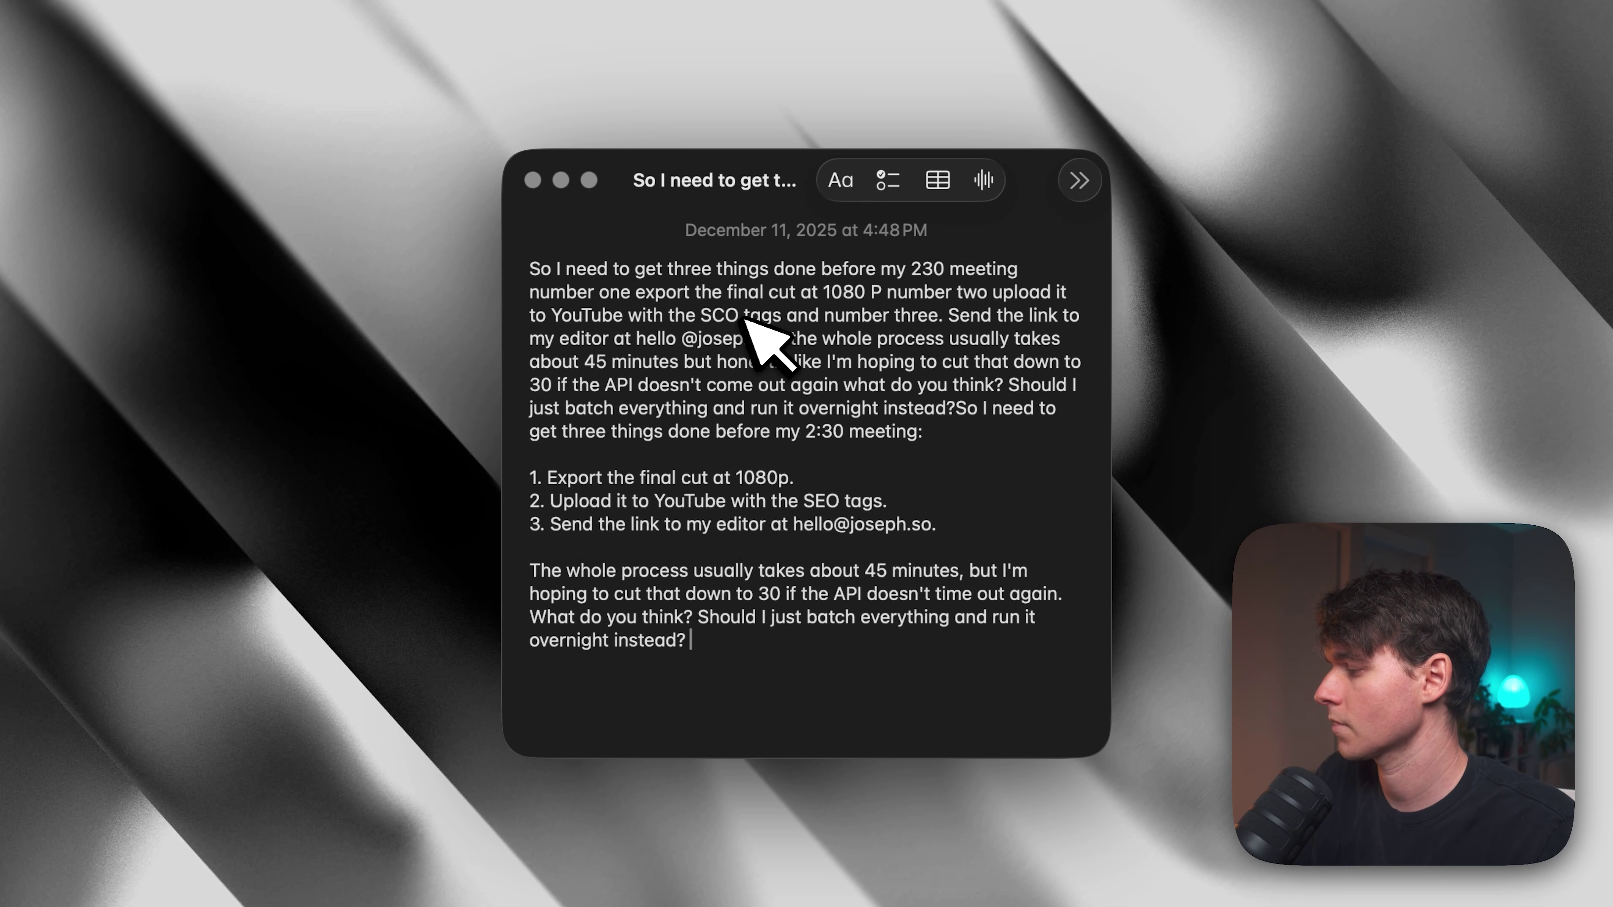
{"action": "left_click", "coordinate": [955, 408]}
{"action": "key", "text": "Return"}
{"action": "key", "text": "Return"}
{"action": "key", "text": "Return"}
{"action": "key", "text": "Return"}
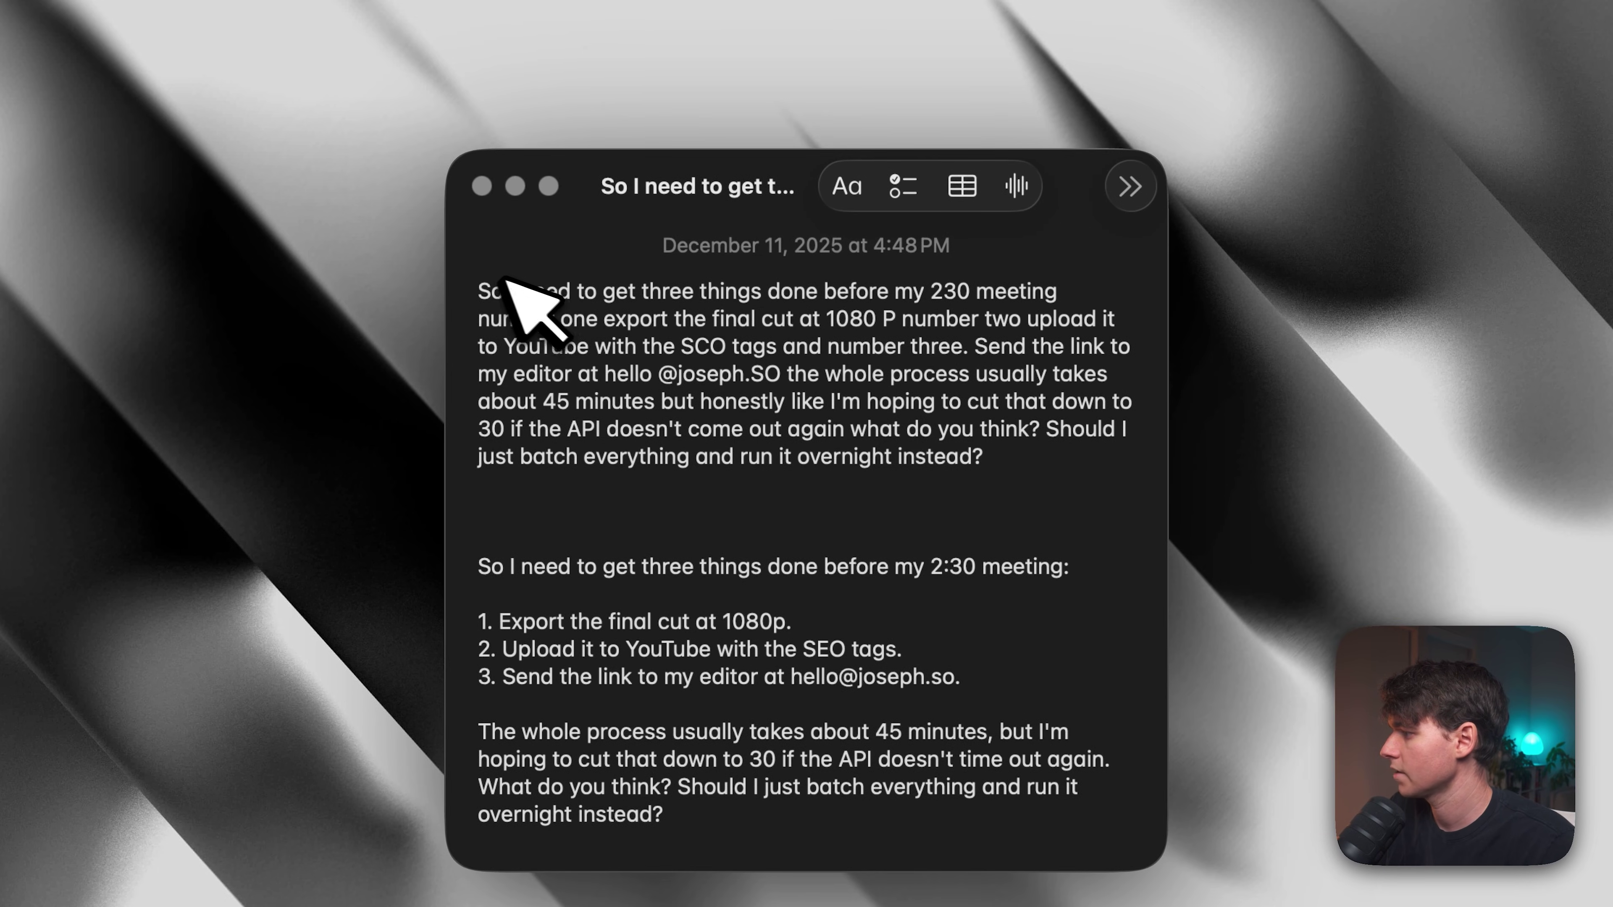
Compare the two transcripts for the meeting time, the task list formatting, the e-mail address and the sentence about how long the process takes.
{"action": "left_click_drag", "start_coordinate": [481, 281], "coordinate": [946, 507]}
{"action": "left_click_drag", "start_coordinate": [484, 476], "coordinate": [966, 714]}
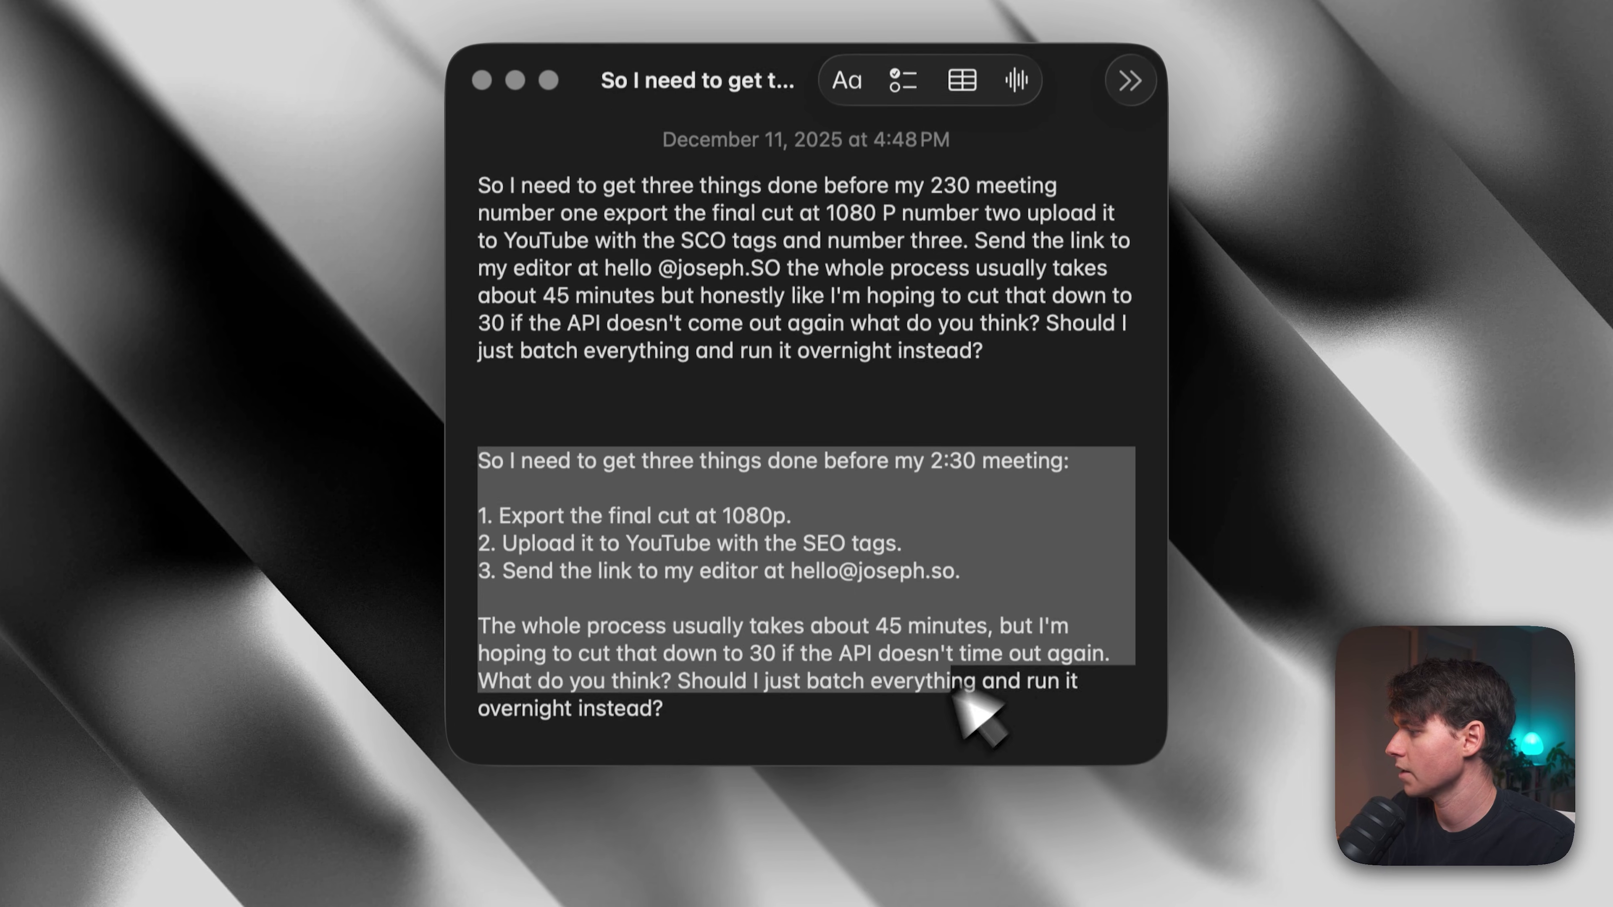
{"action": "left_click_drag", "start_coordinate": [521, 218], "coordinate": [938, 218]}
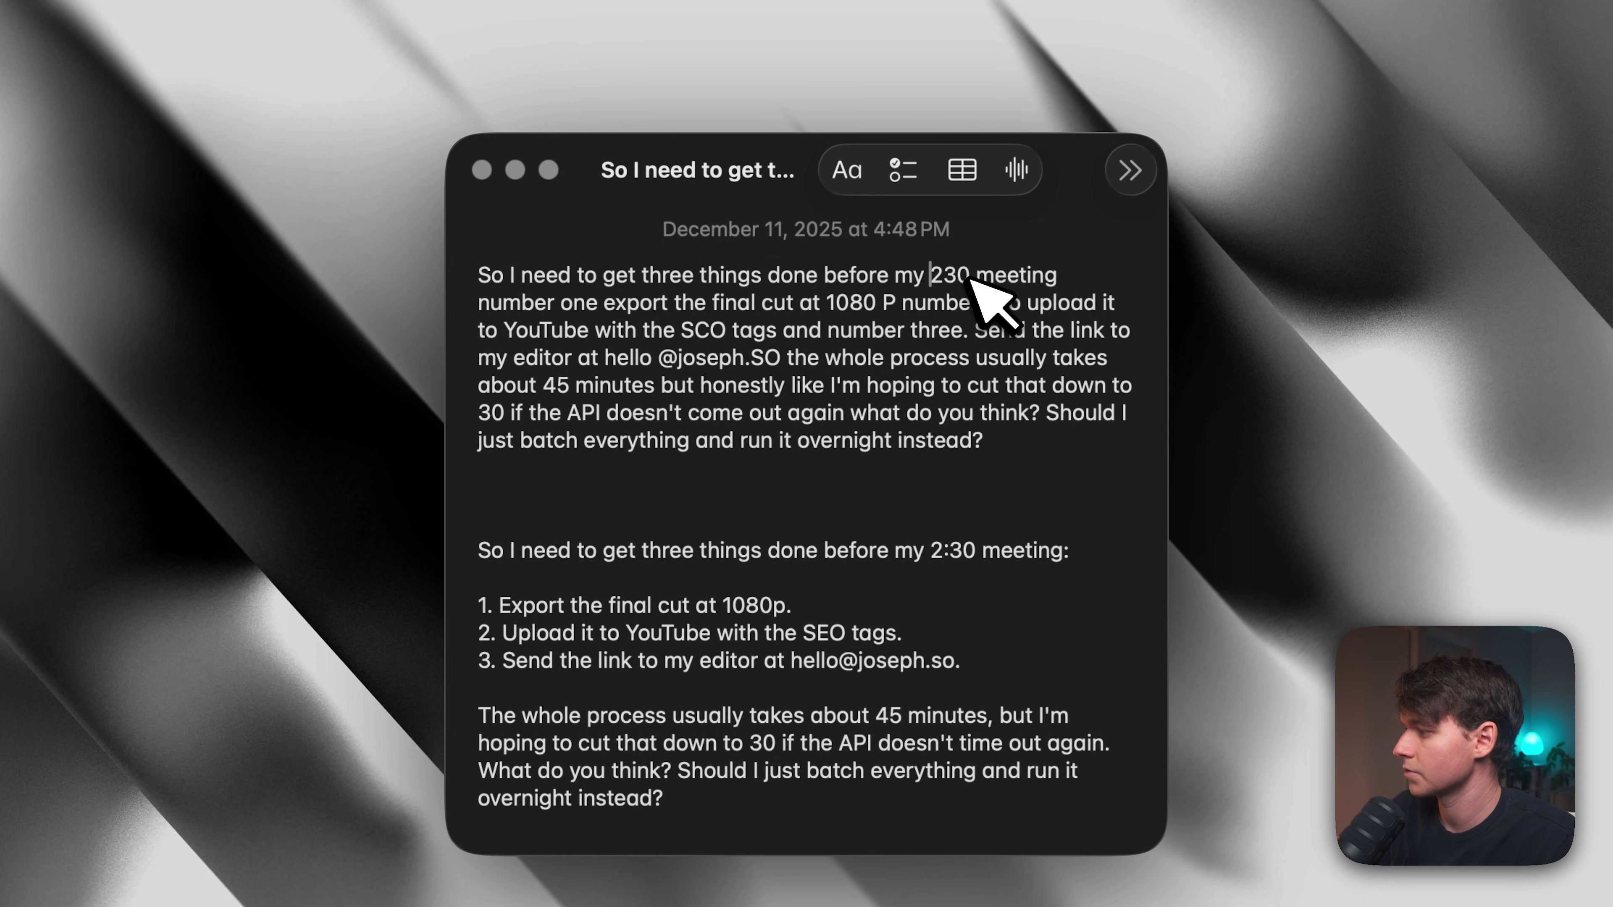
{"action": "left_click_drag", "start_coordinate": [931, 551], "coordinate": [982, 548]}
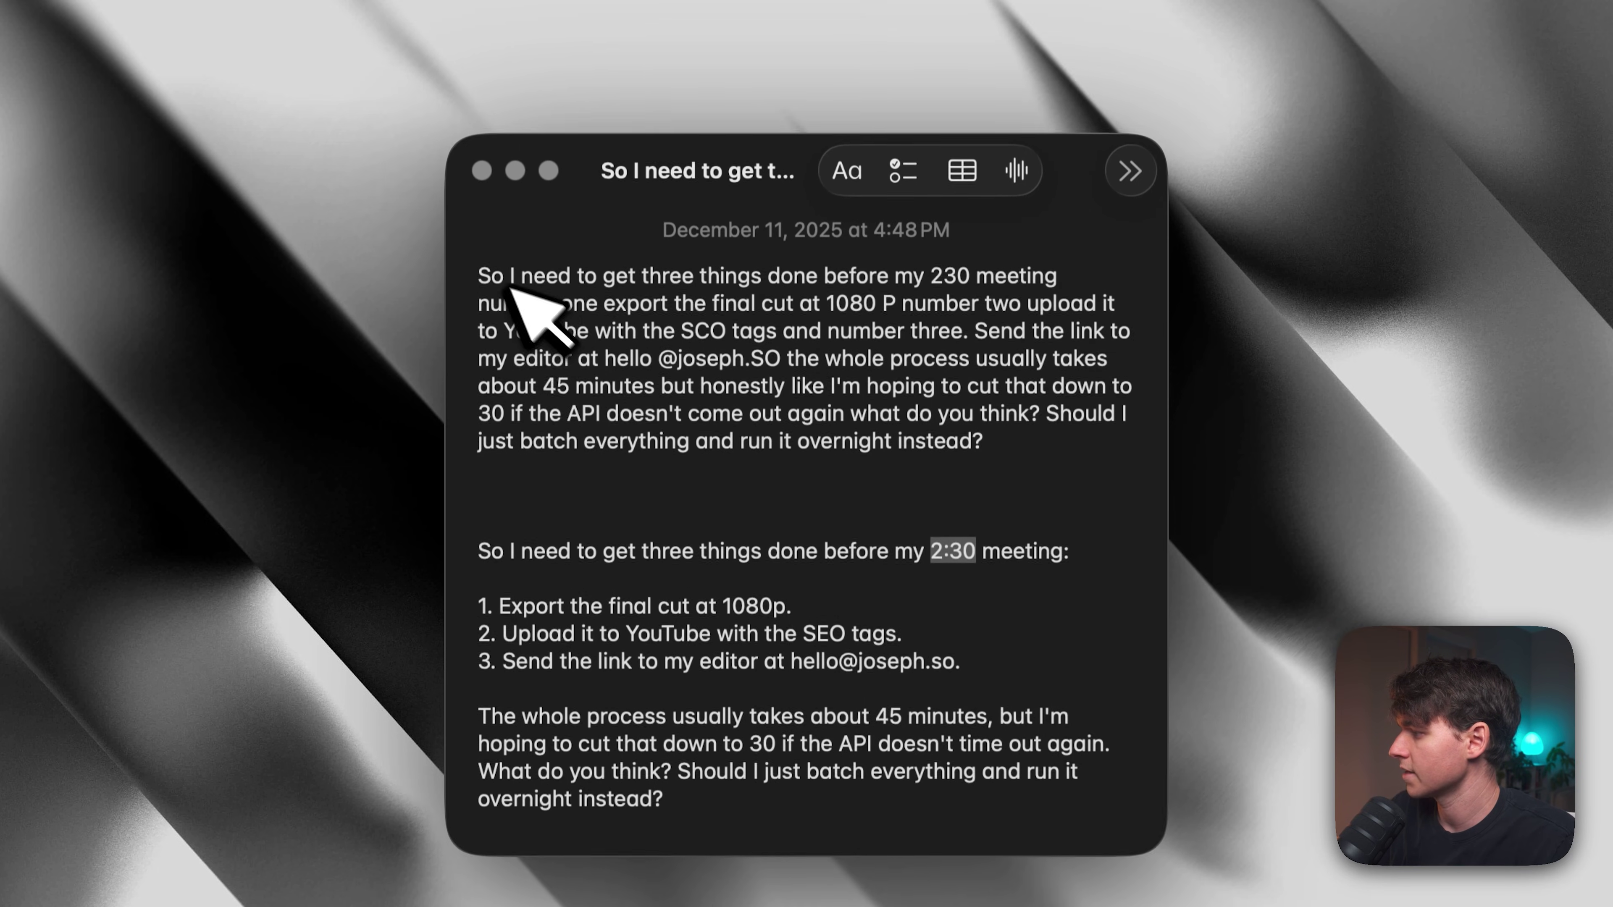
{"action": "left_click_drag", "start_coordinate": [486, 606], "coordinate": [1022, 669]}
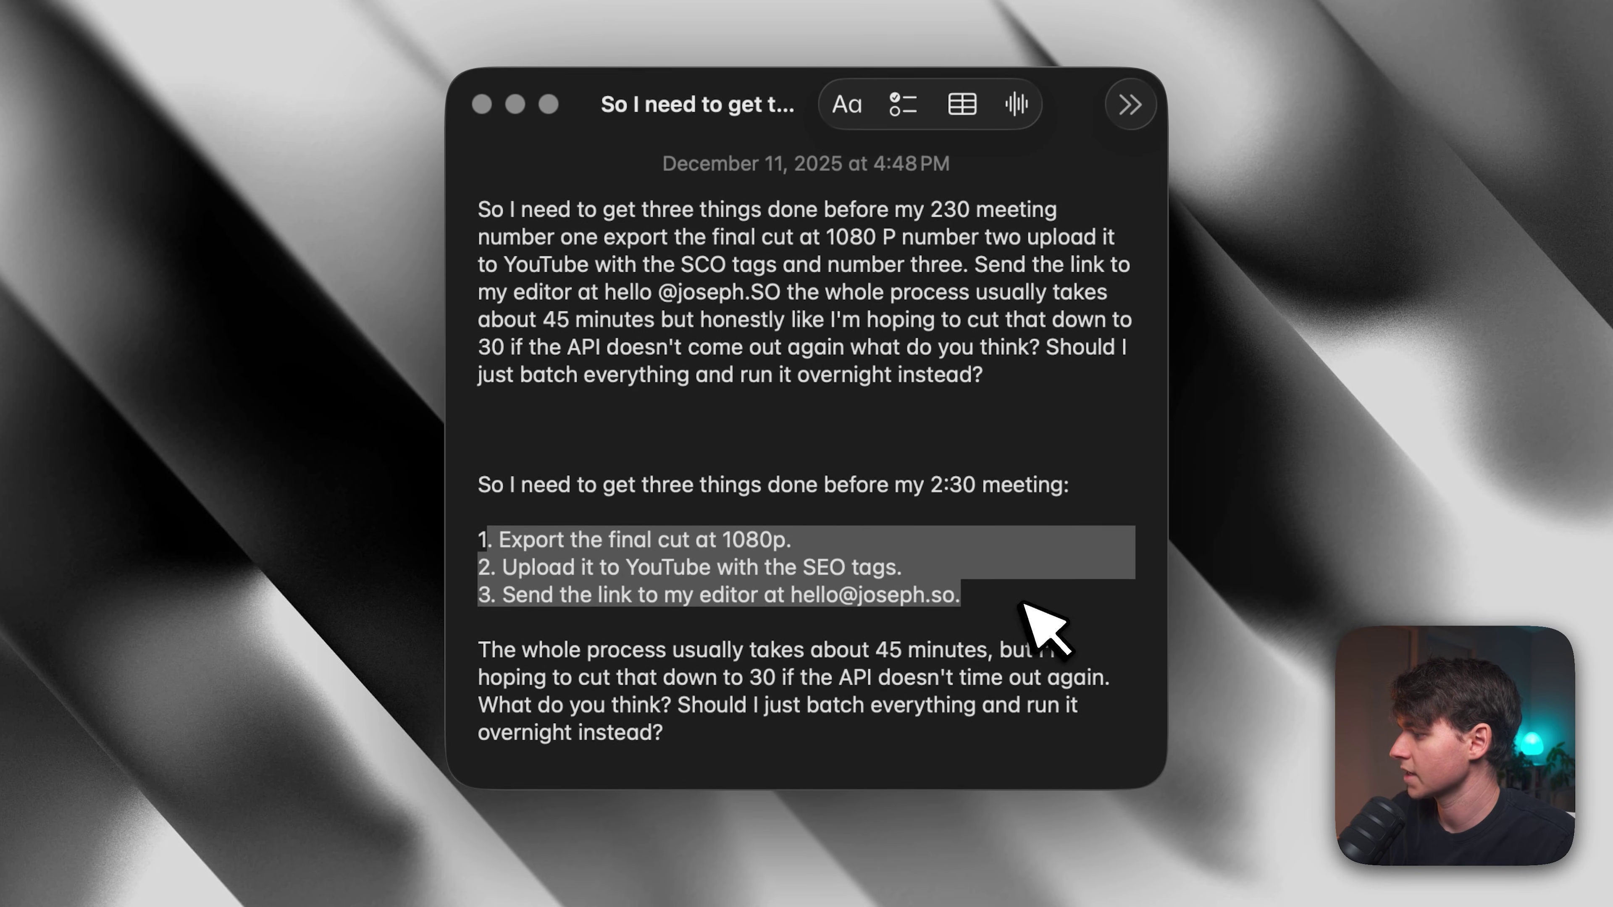
{"action": "left_click", "coordinate": [1035, 603]}
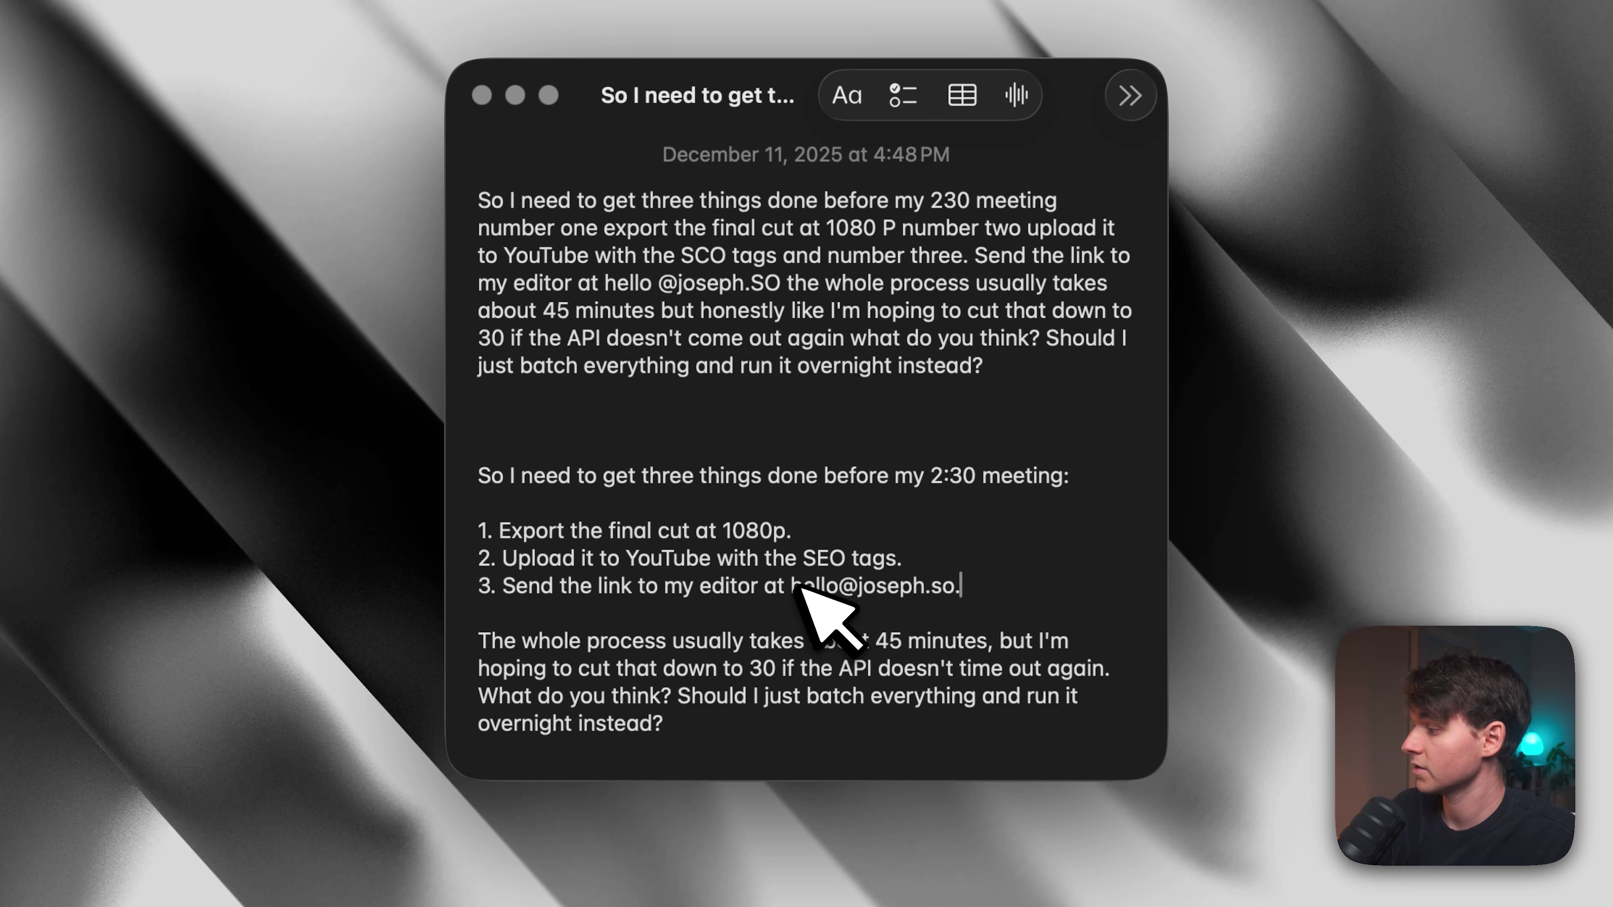
{"action": "left_click_drag", "start_coordinate": [792, 637], "coordinate": [937, 587]}
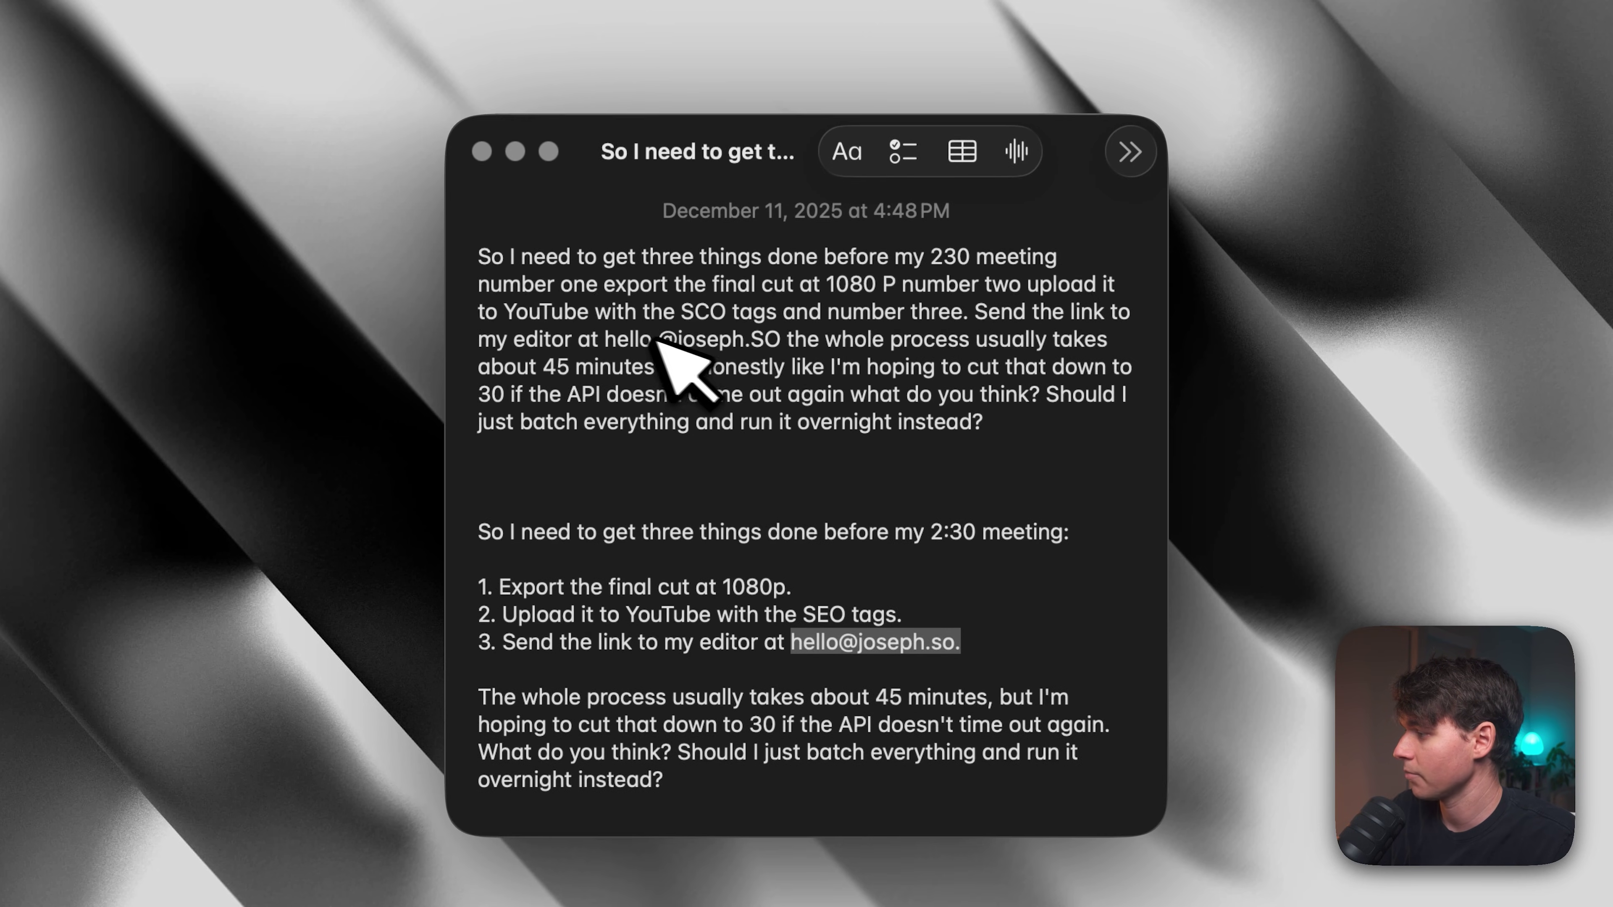
{"action": "left_click", "coordinate": [610, 333]}
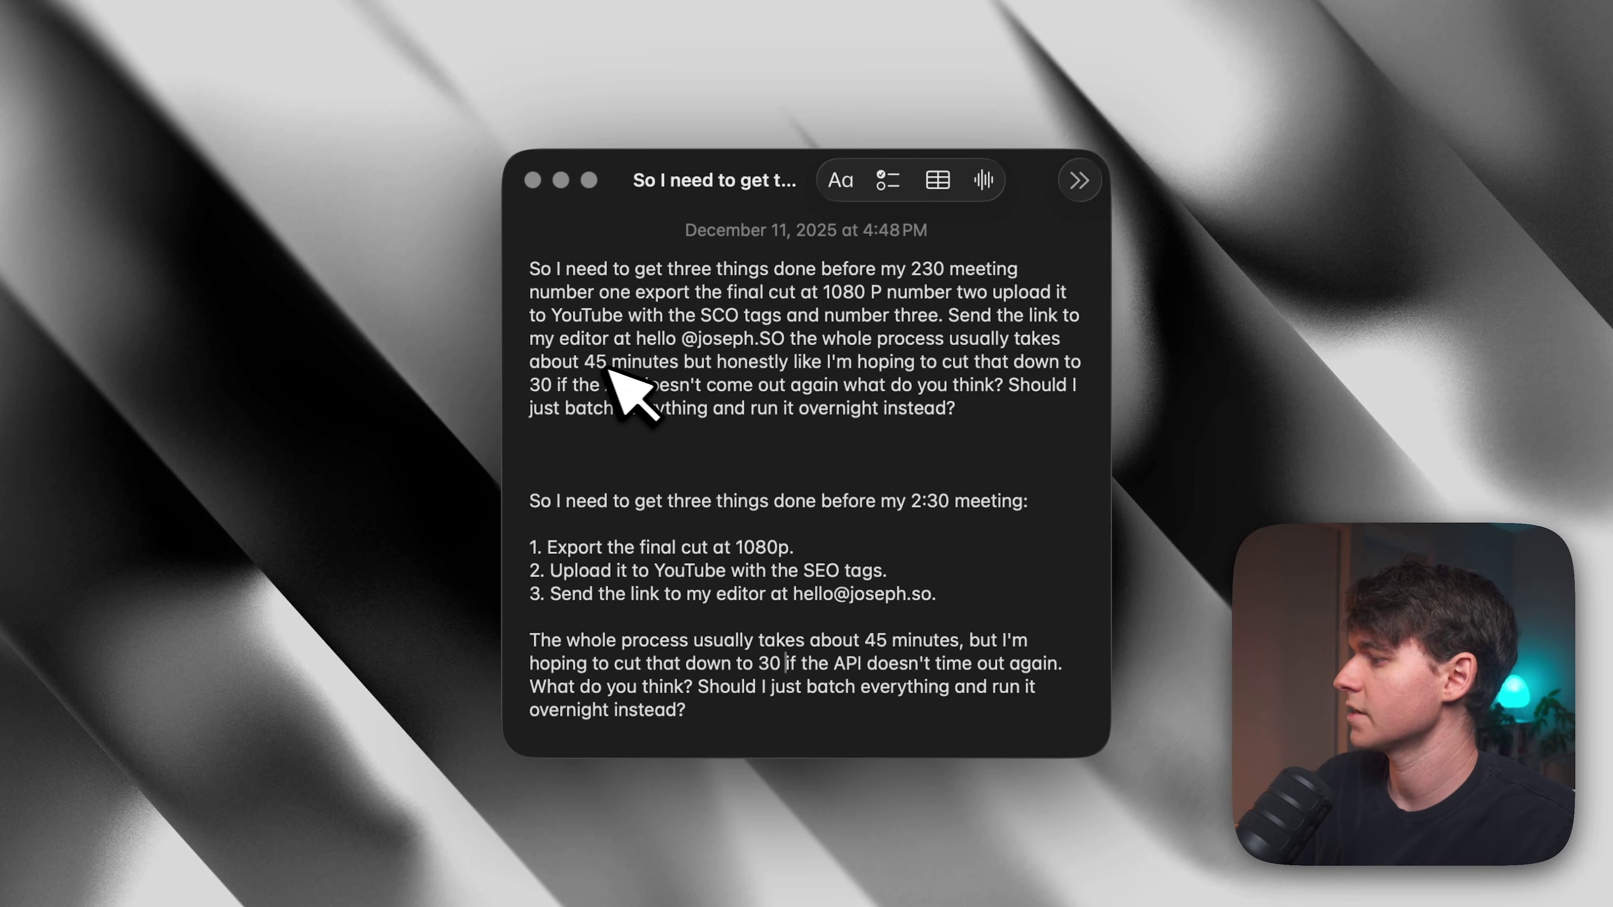
{"action": "left_click_drag", "start_coordinate": [607, 362], "coordinate": [959, 339]}
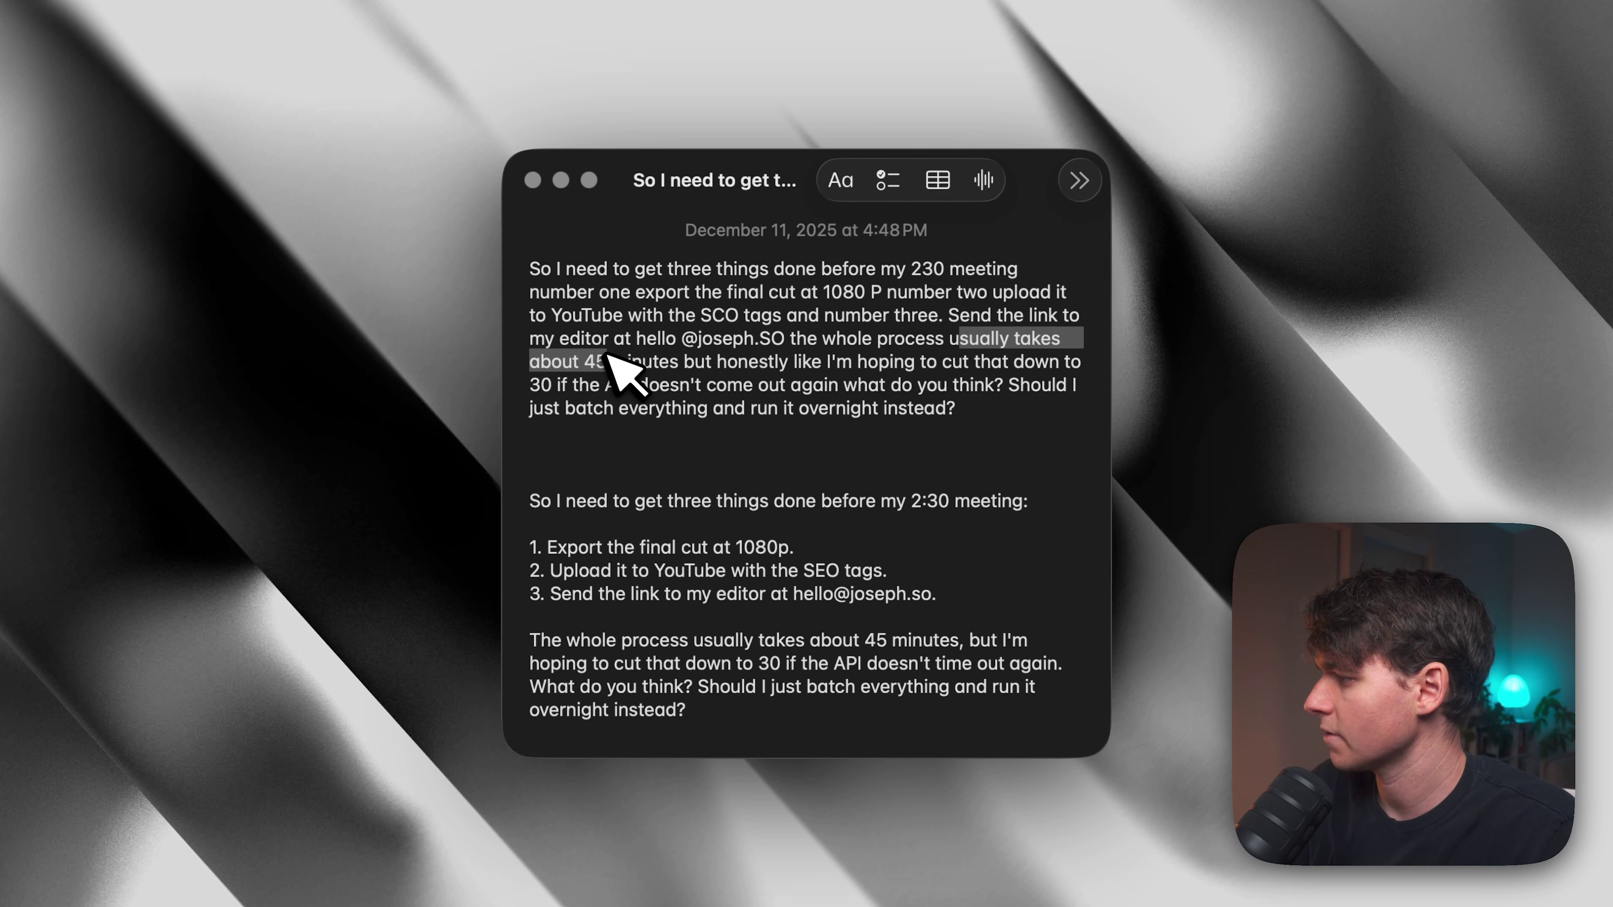
{"action": "left_click_drag", "start_coordinate": [627, 361], "coordinate": [819, 360]}
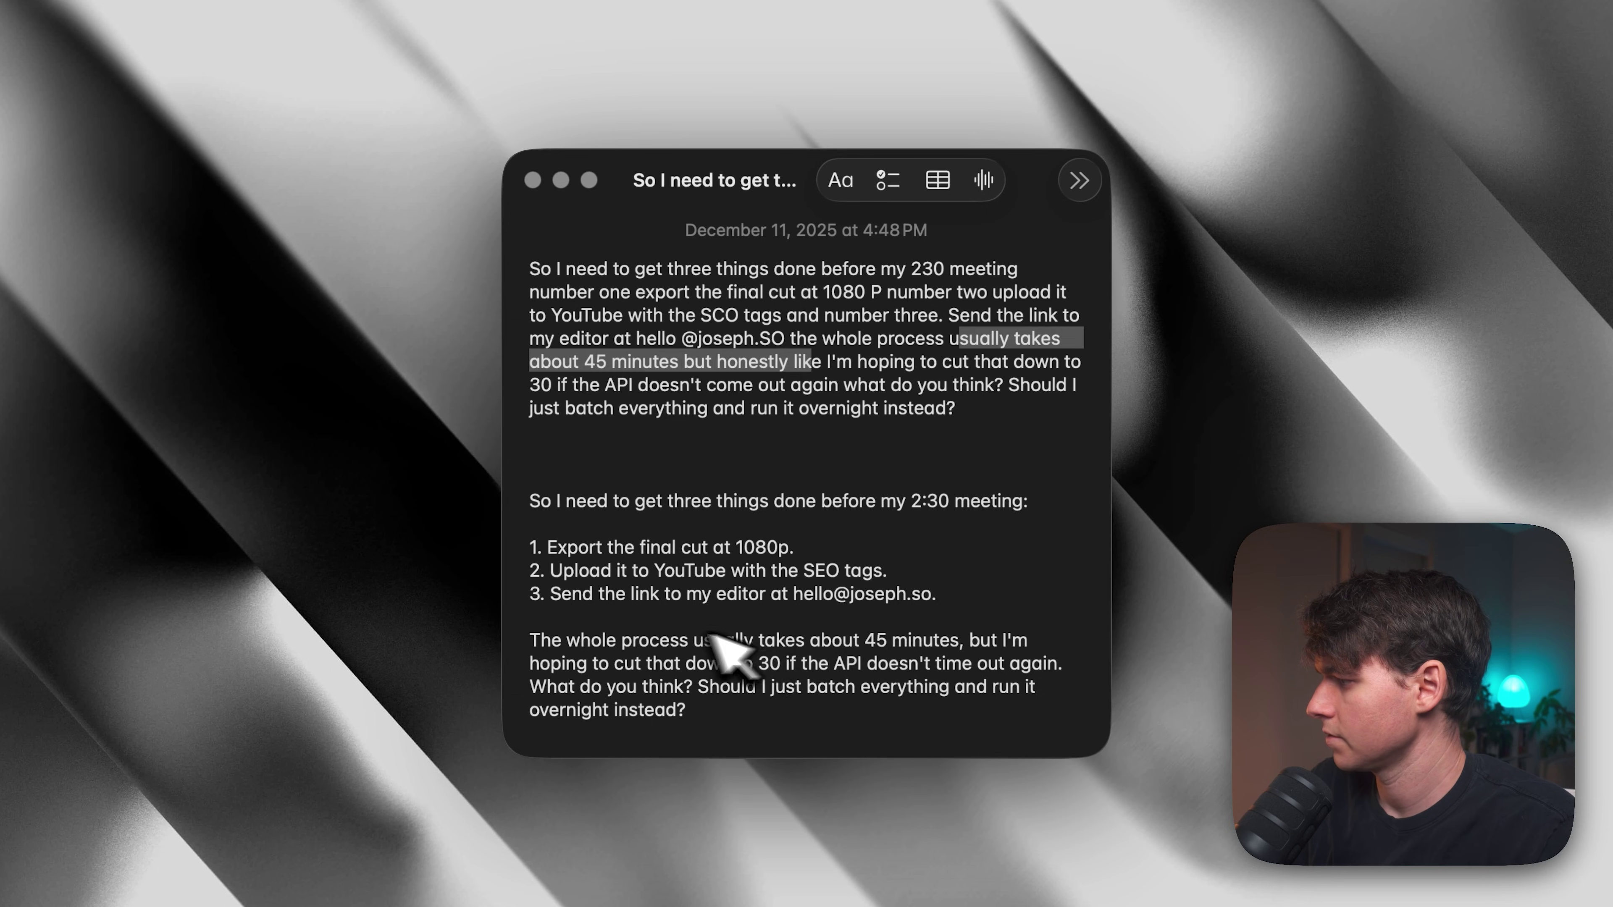
{"action": "left_click_drag", "start_coordinate": [691, 639], "coordinate": [764, 664]}
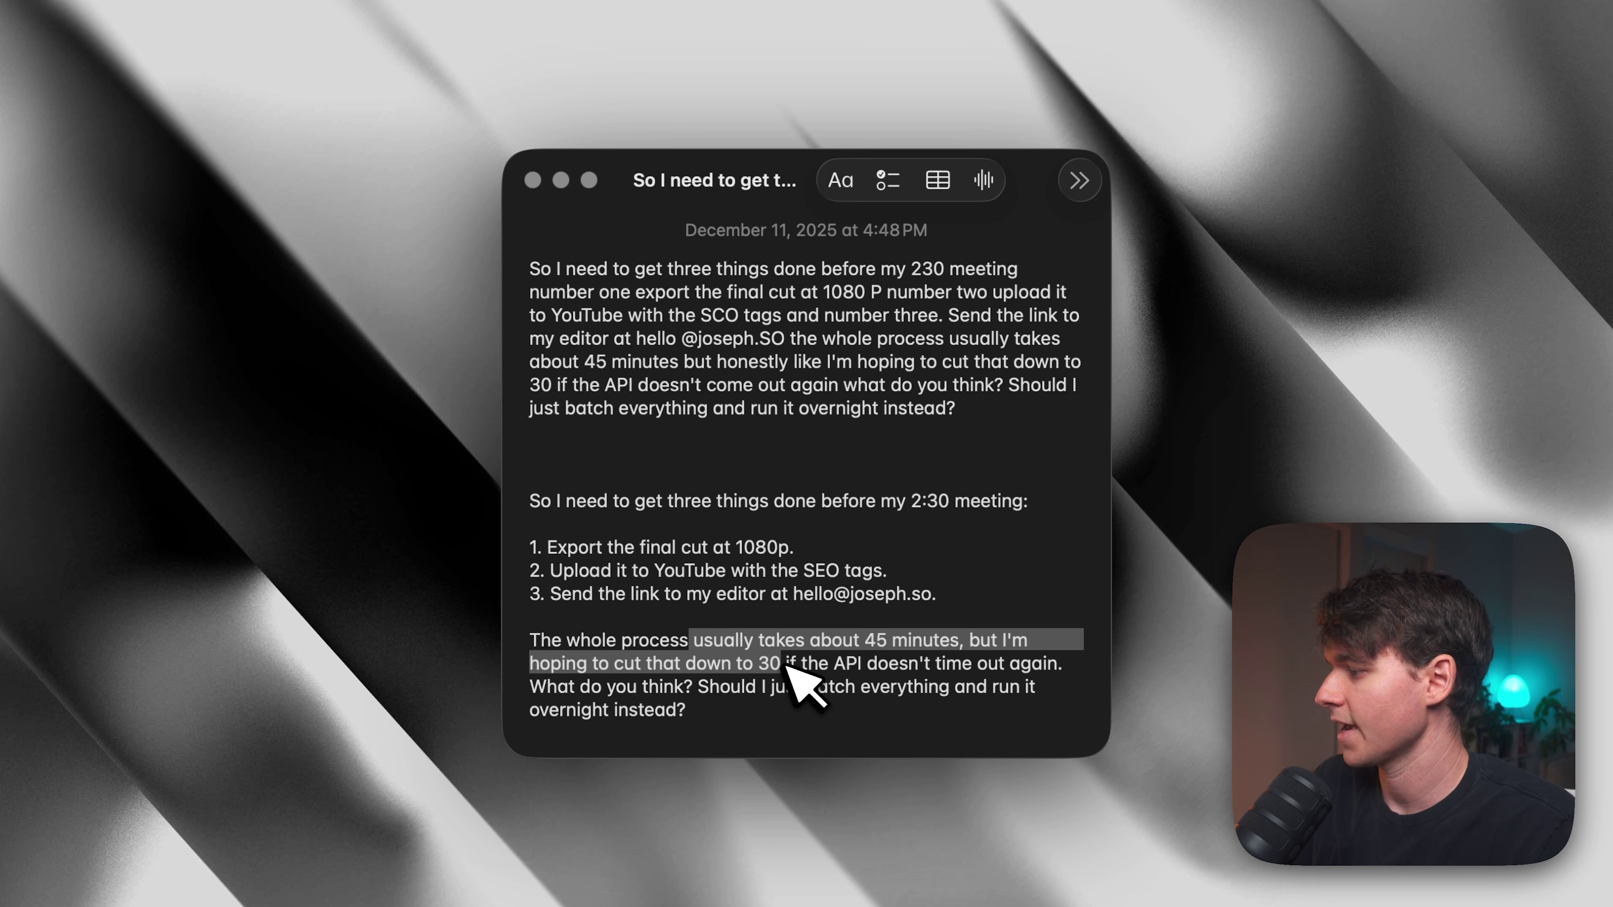
Compare how the two transcripts write the 1080p export item and the SEO tags.
{"action": "left_click_drag", "start_coordinate": [557, 546], "coordinate": [756, 389]}
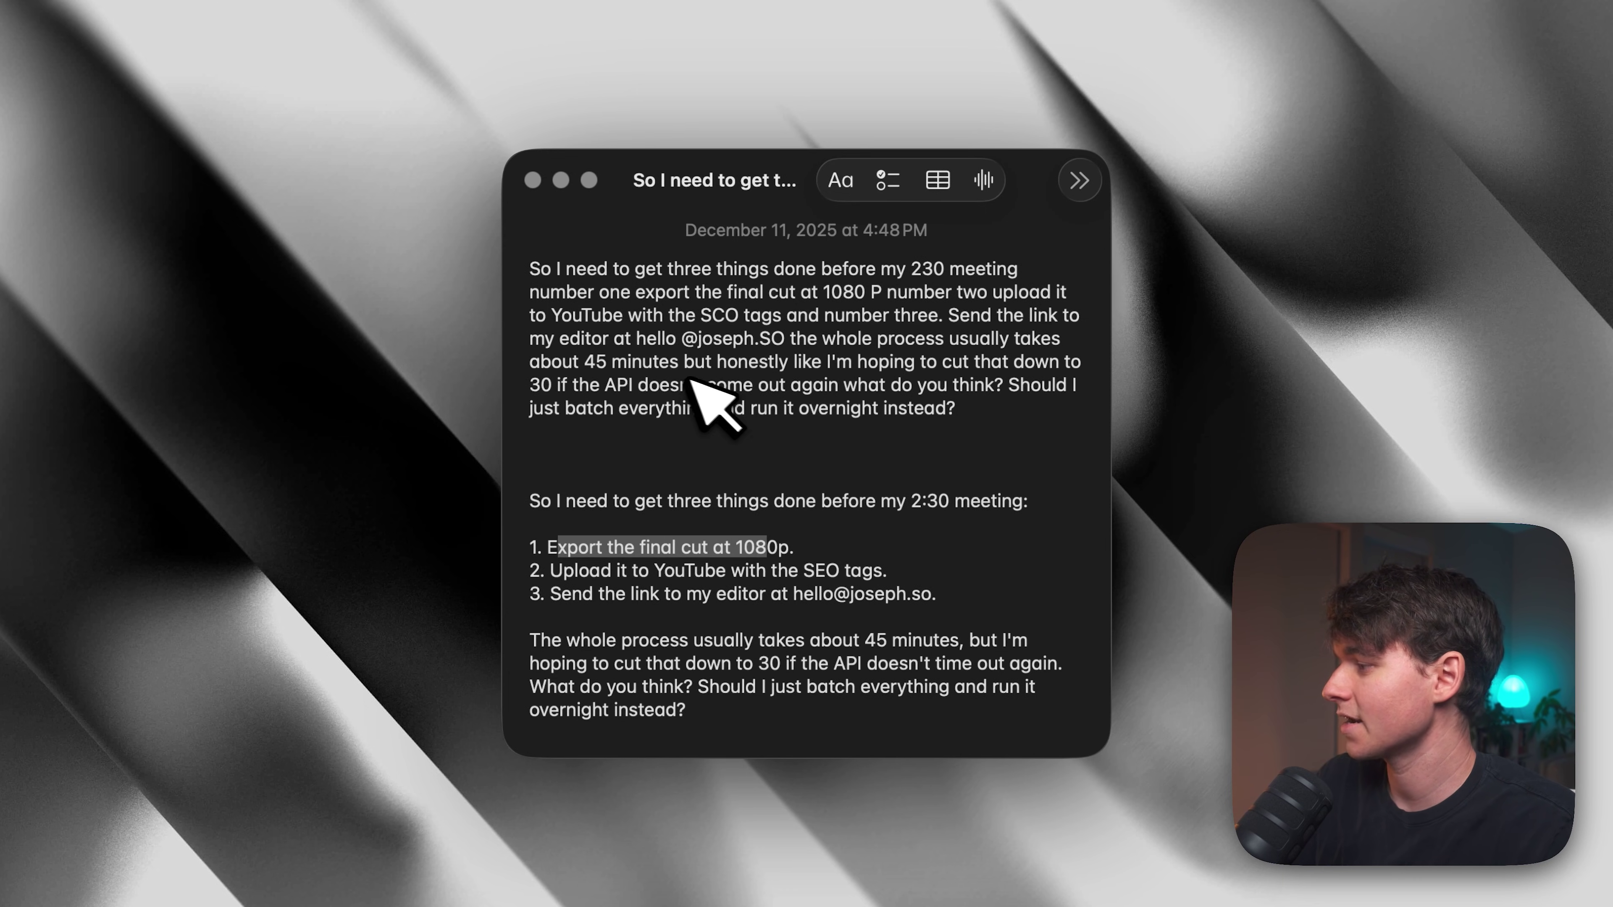
{"action": "left_click_drag", "start_coordinate": [804, 570], "coordinate": [850, 567]}
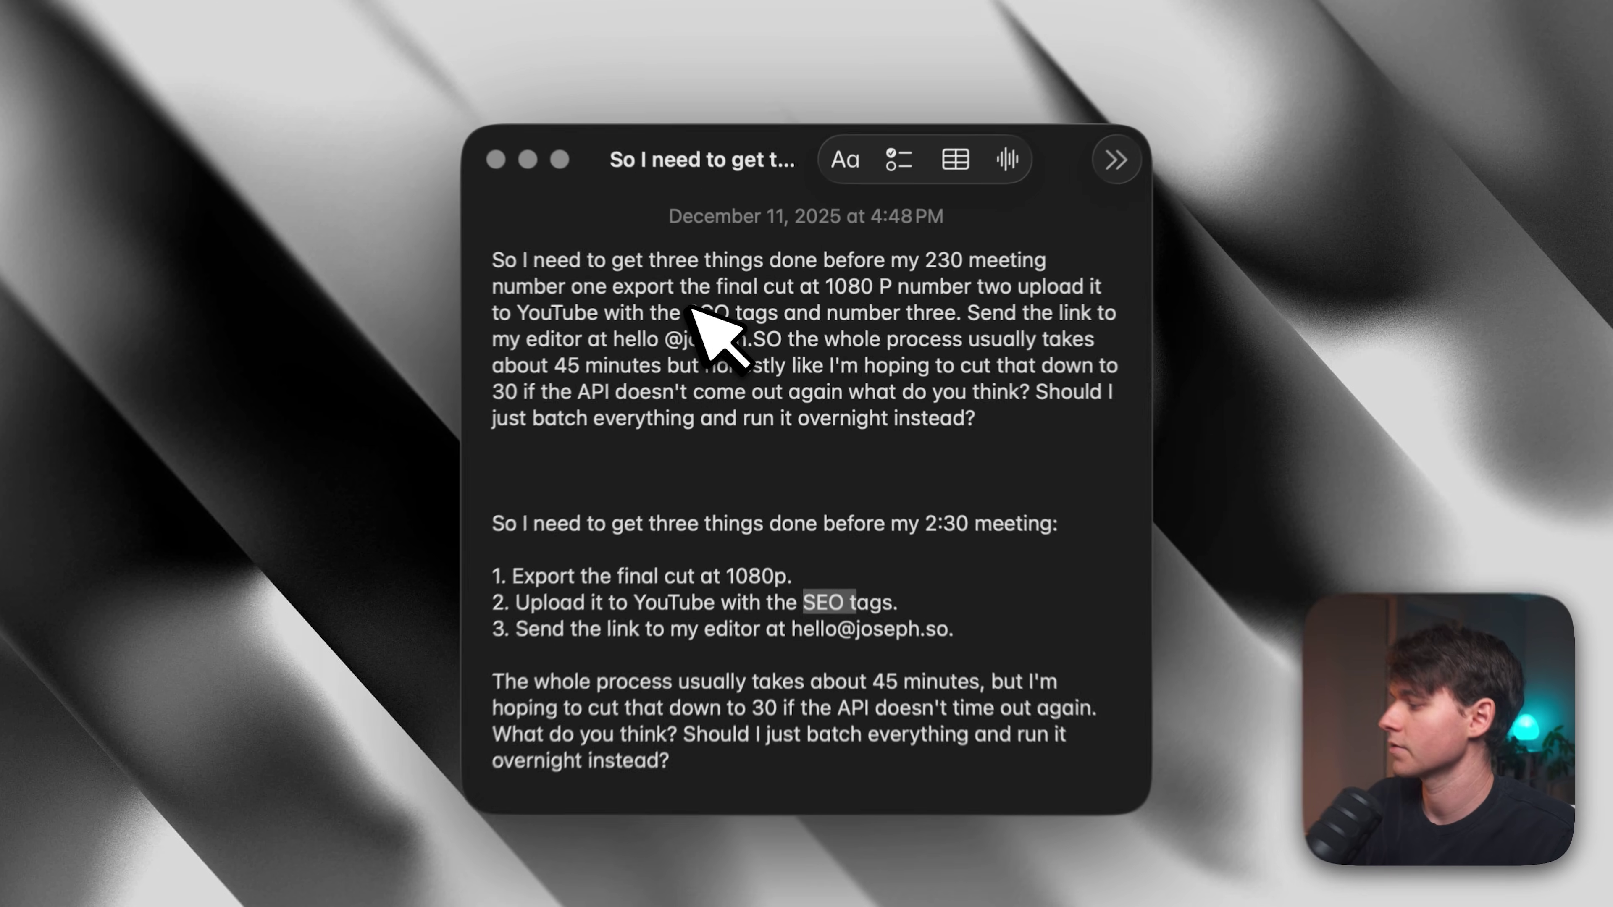
{"action": "left_click", "coordinate": [701, 313]}
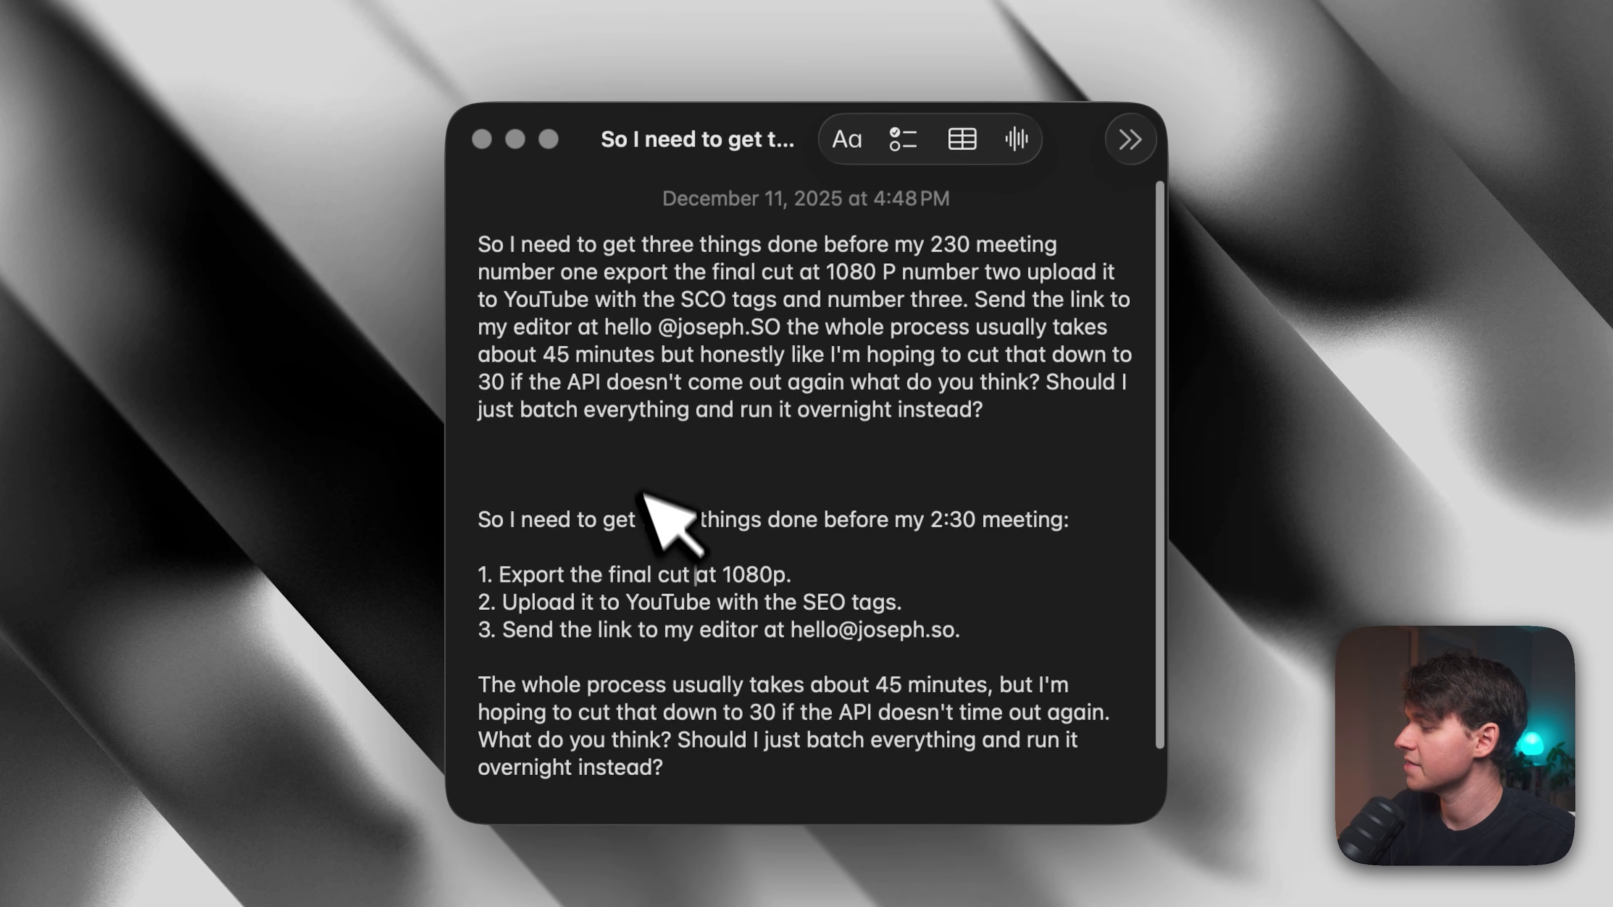
{"action": "left_click_drag", "start_coordinate": [724, 586], "coordinate": [793, 575]}
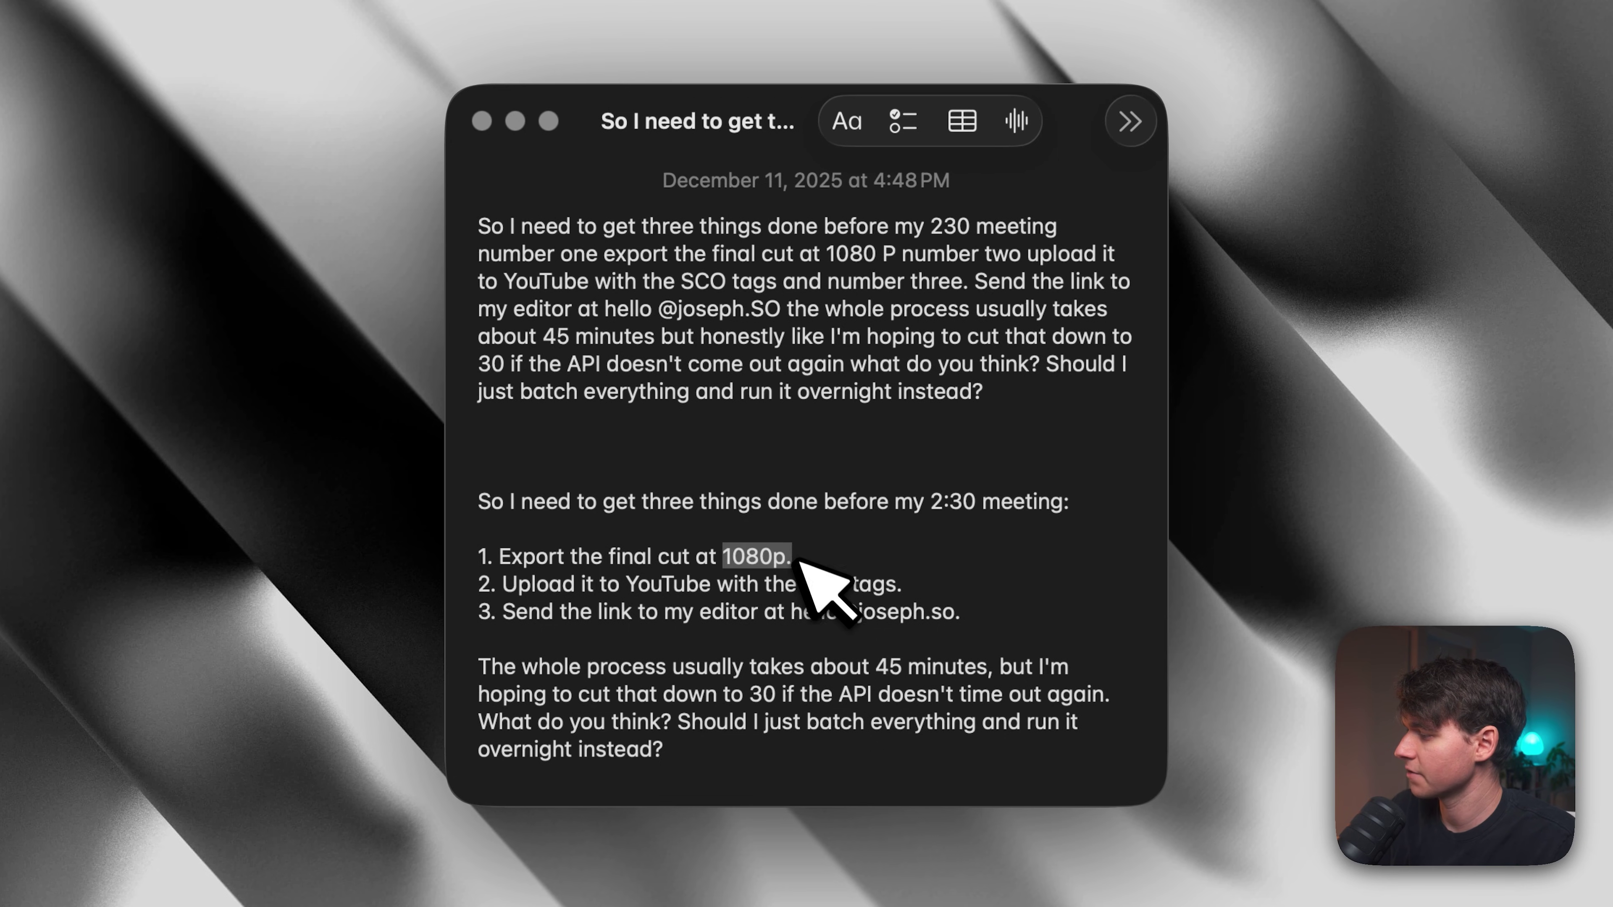
{"action": "left_click", "coordinate": [787, 559]}
{"action": "left_click", "coordinate": [812, 252]}
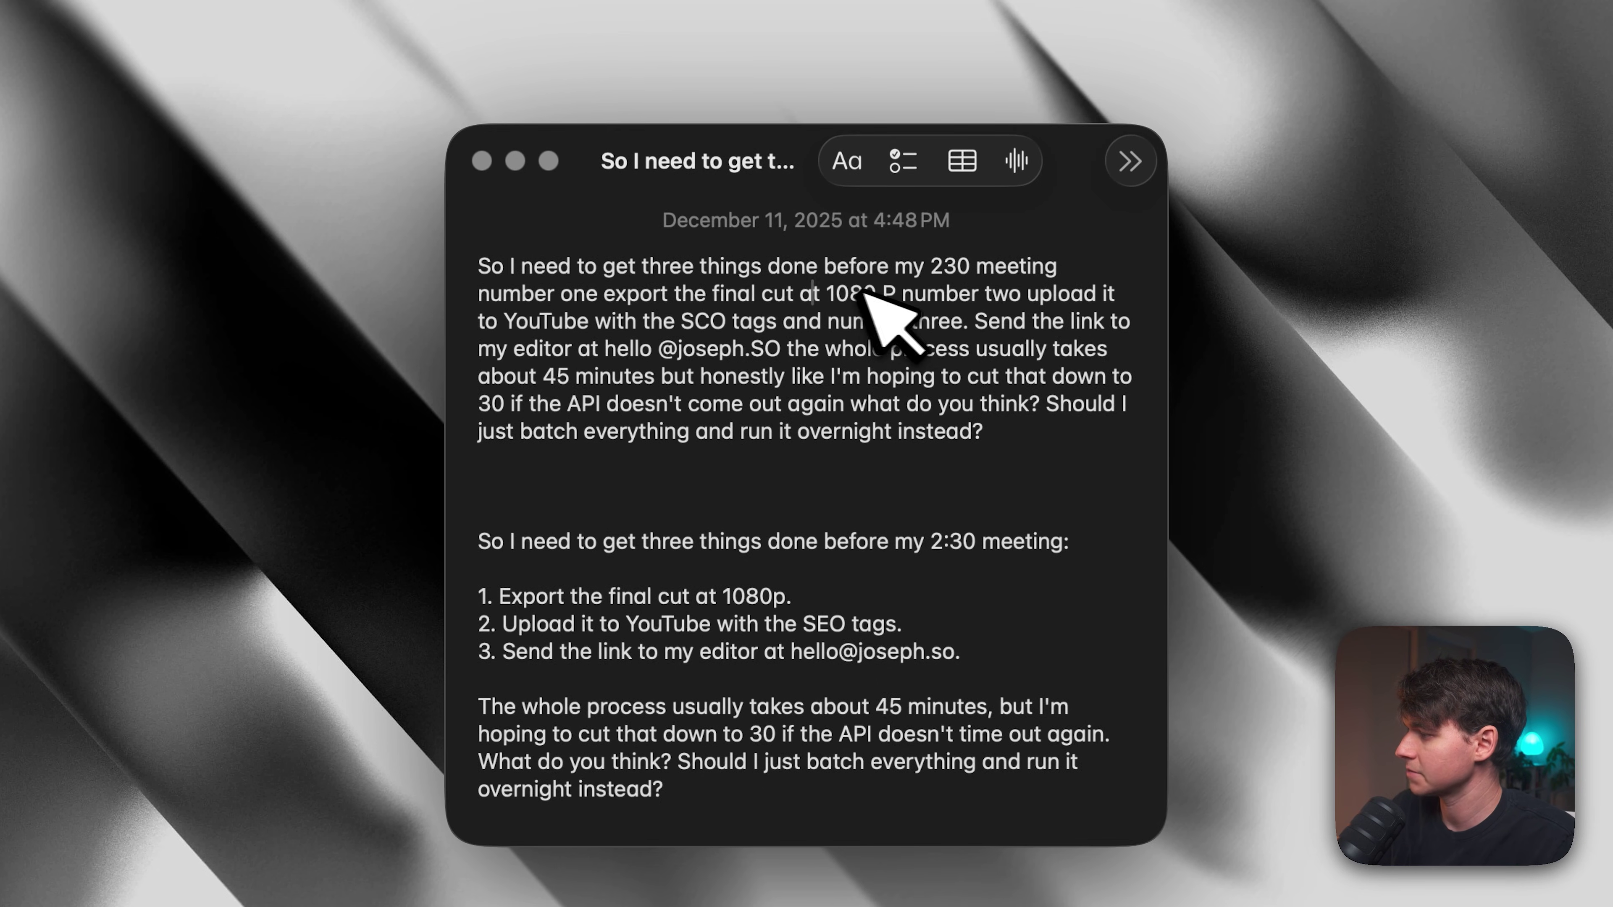
{"action": "left_click_drag", "start_coordinate": [879, 291], "coordinate": [895, 291]}
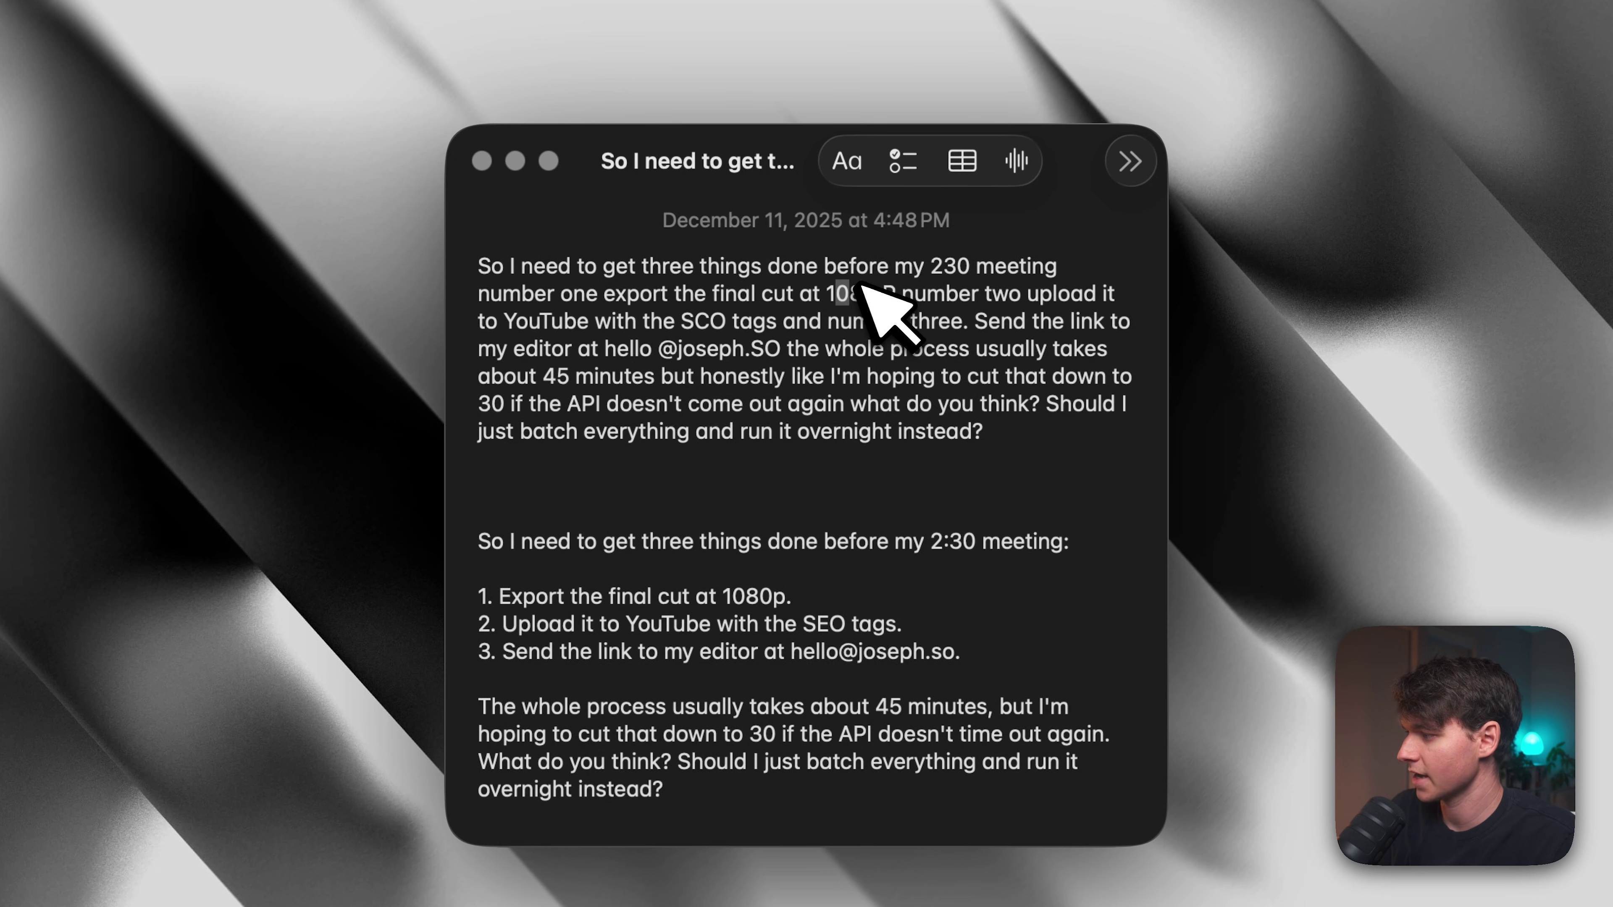
Compare the unformatted run-on passage of the upper transcript with the whole structured version below it.
{"action": "left_click_drag", "start_coordinate": [645, 321], "coordinate": [1108, 348]}
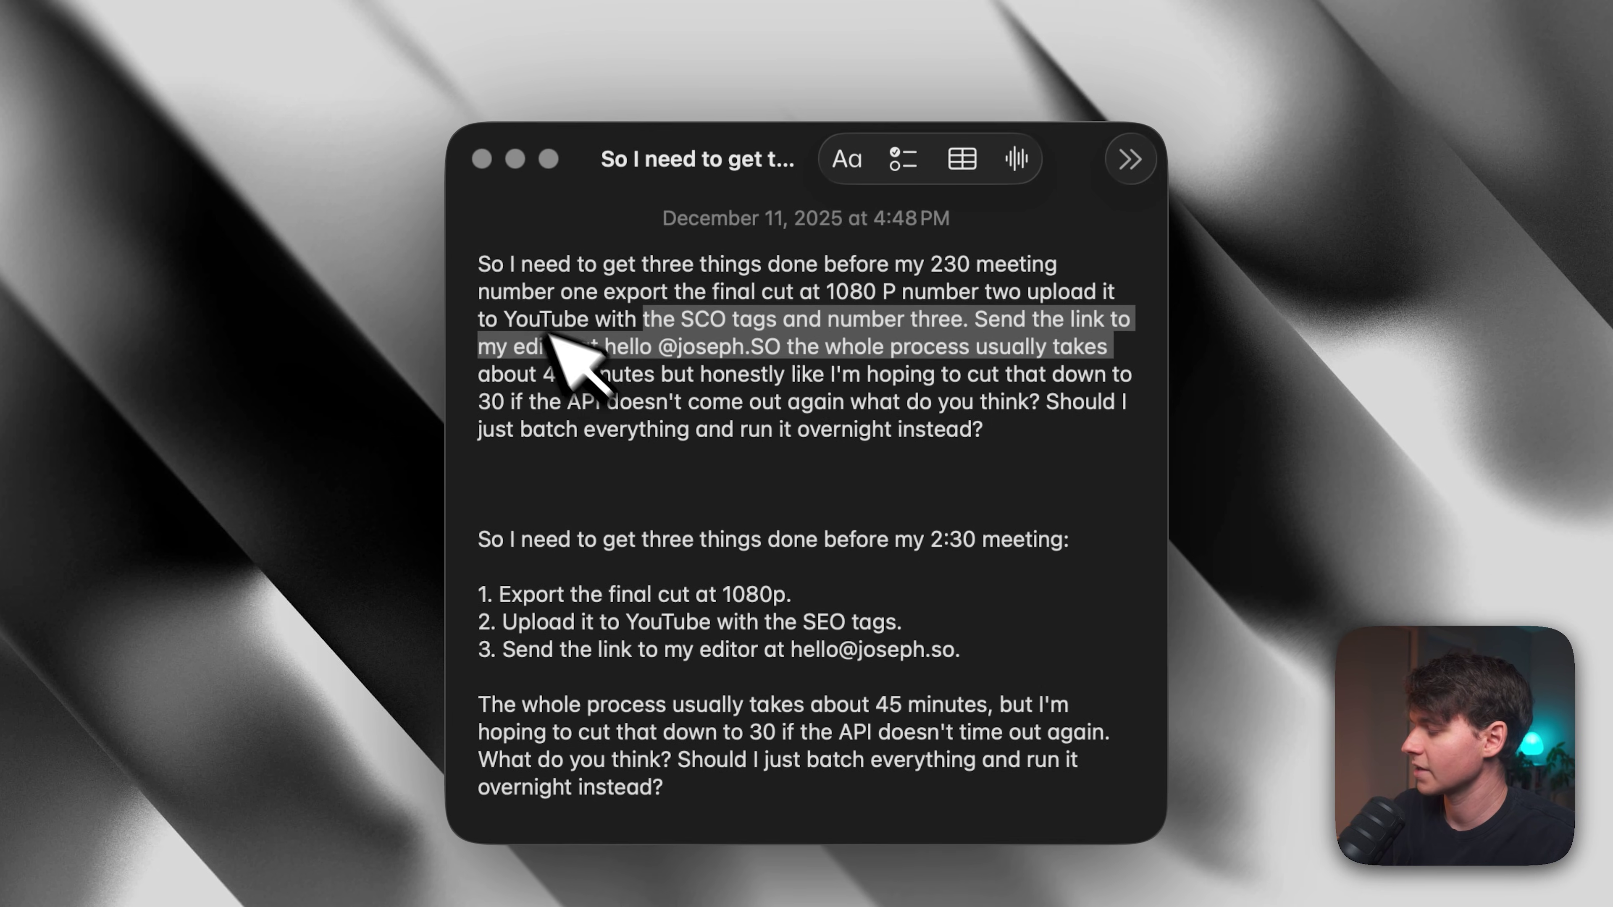
{"action": "left_click", "coordinate": [501, 356]}
{"action": "left_click_drag", "start_coordinate": [479, 539], "coordinate": [740, 824]}
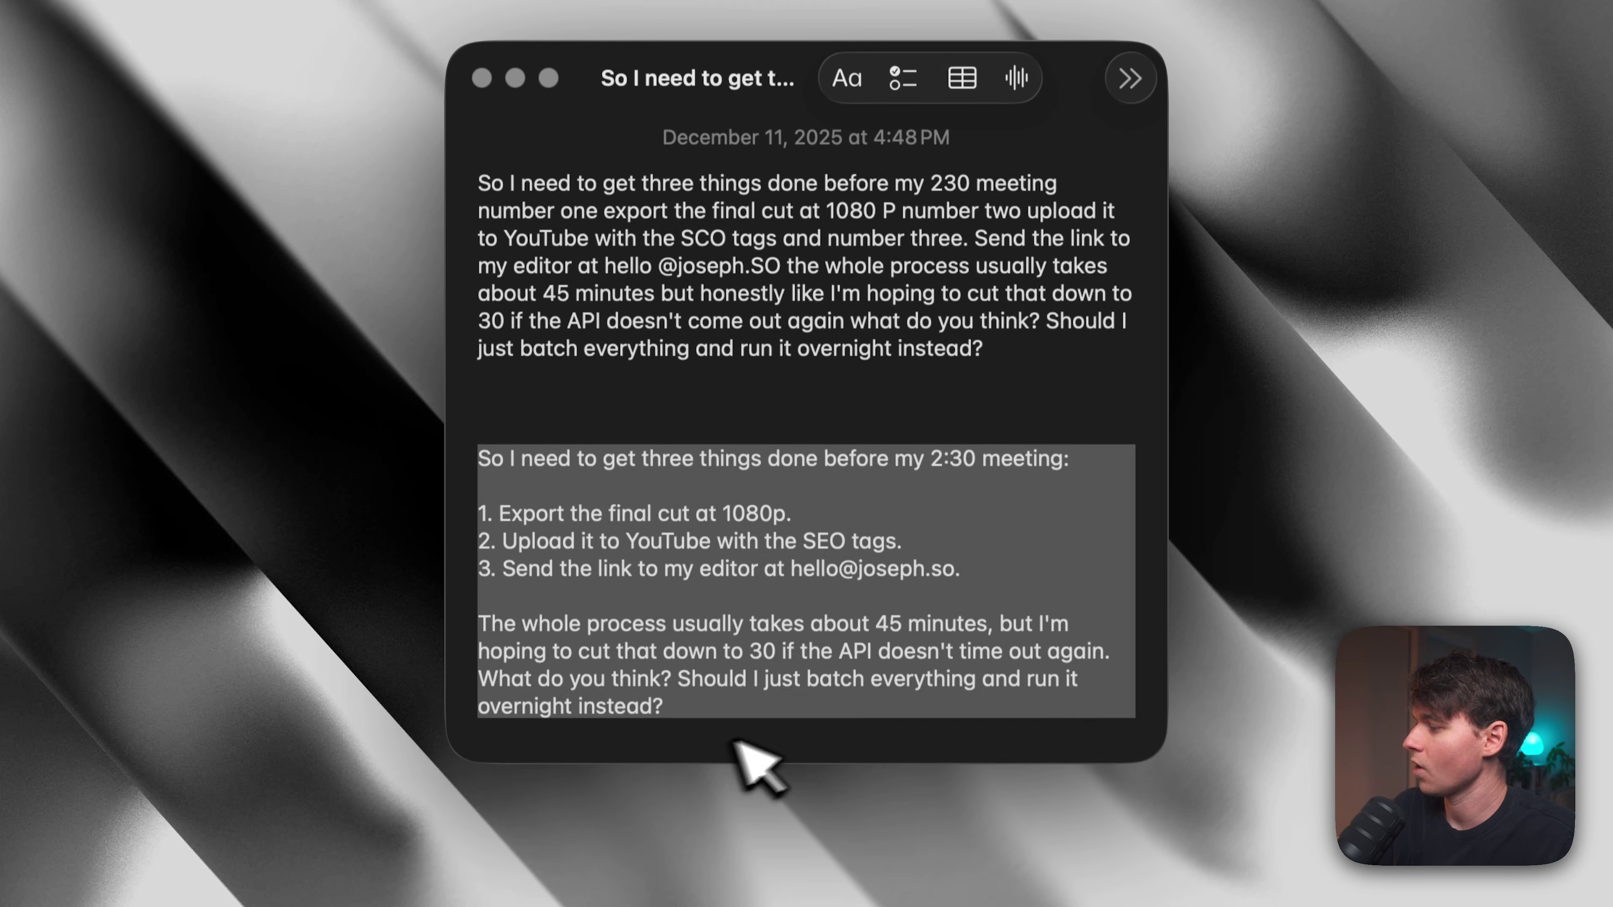
{"action": "left_click_drag", "start_coordinate": [735, 742], "coordinate": [486, 453]}
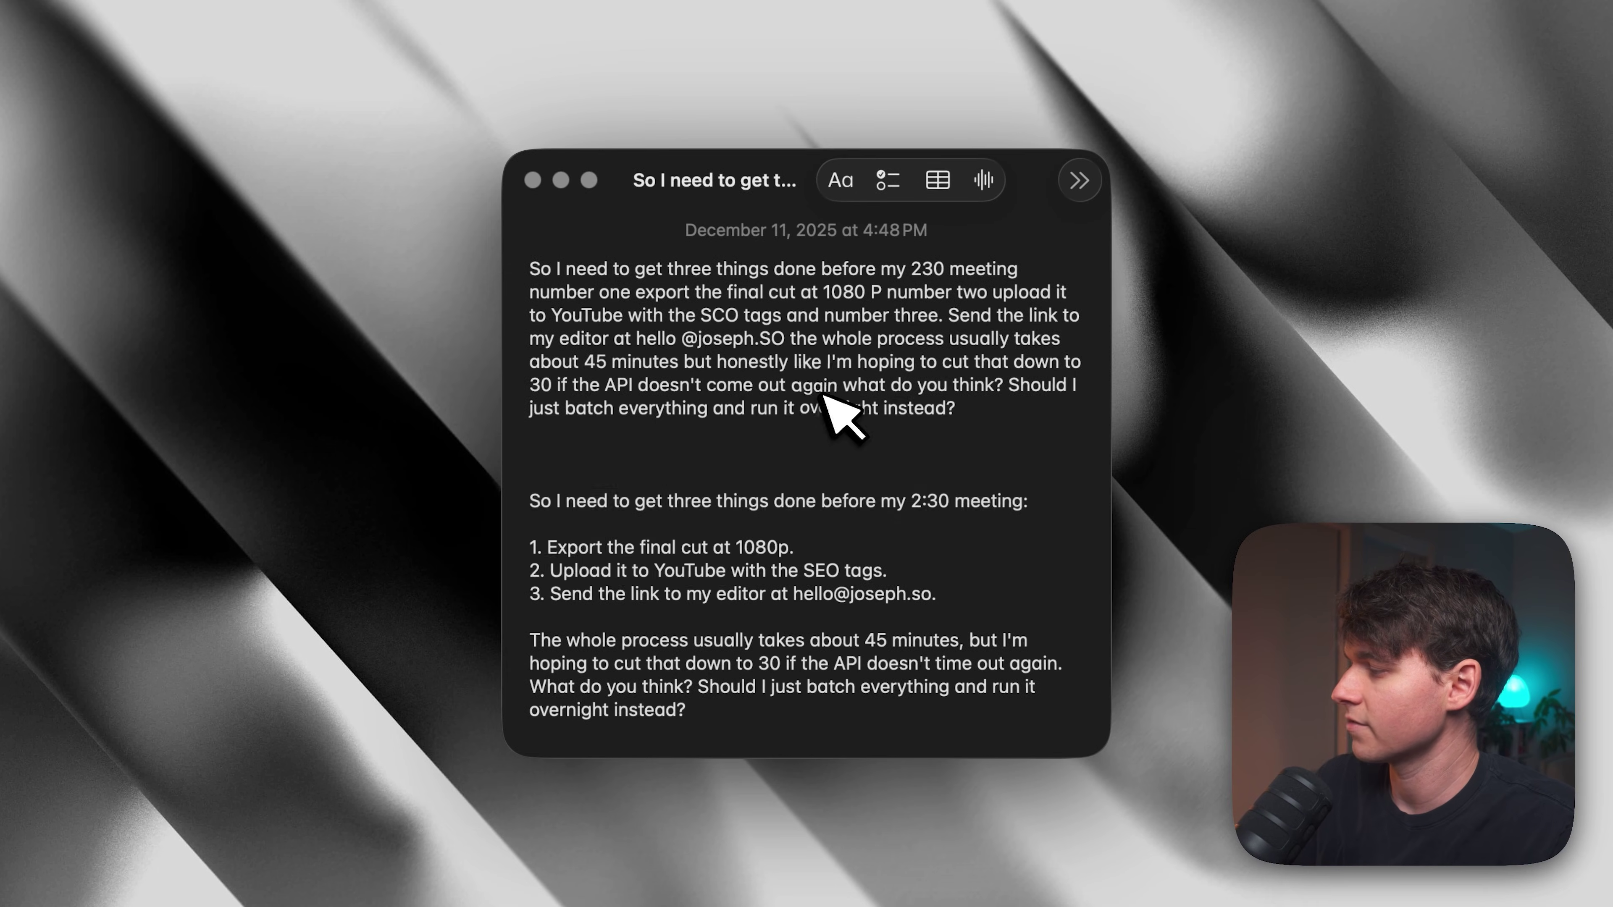
{"action": "left_click_drag", "start_coordinate": [997, 421], "coordinate": [343, 238]}
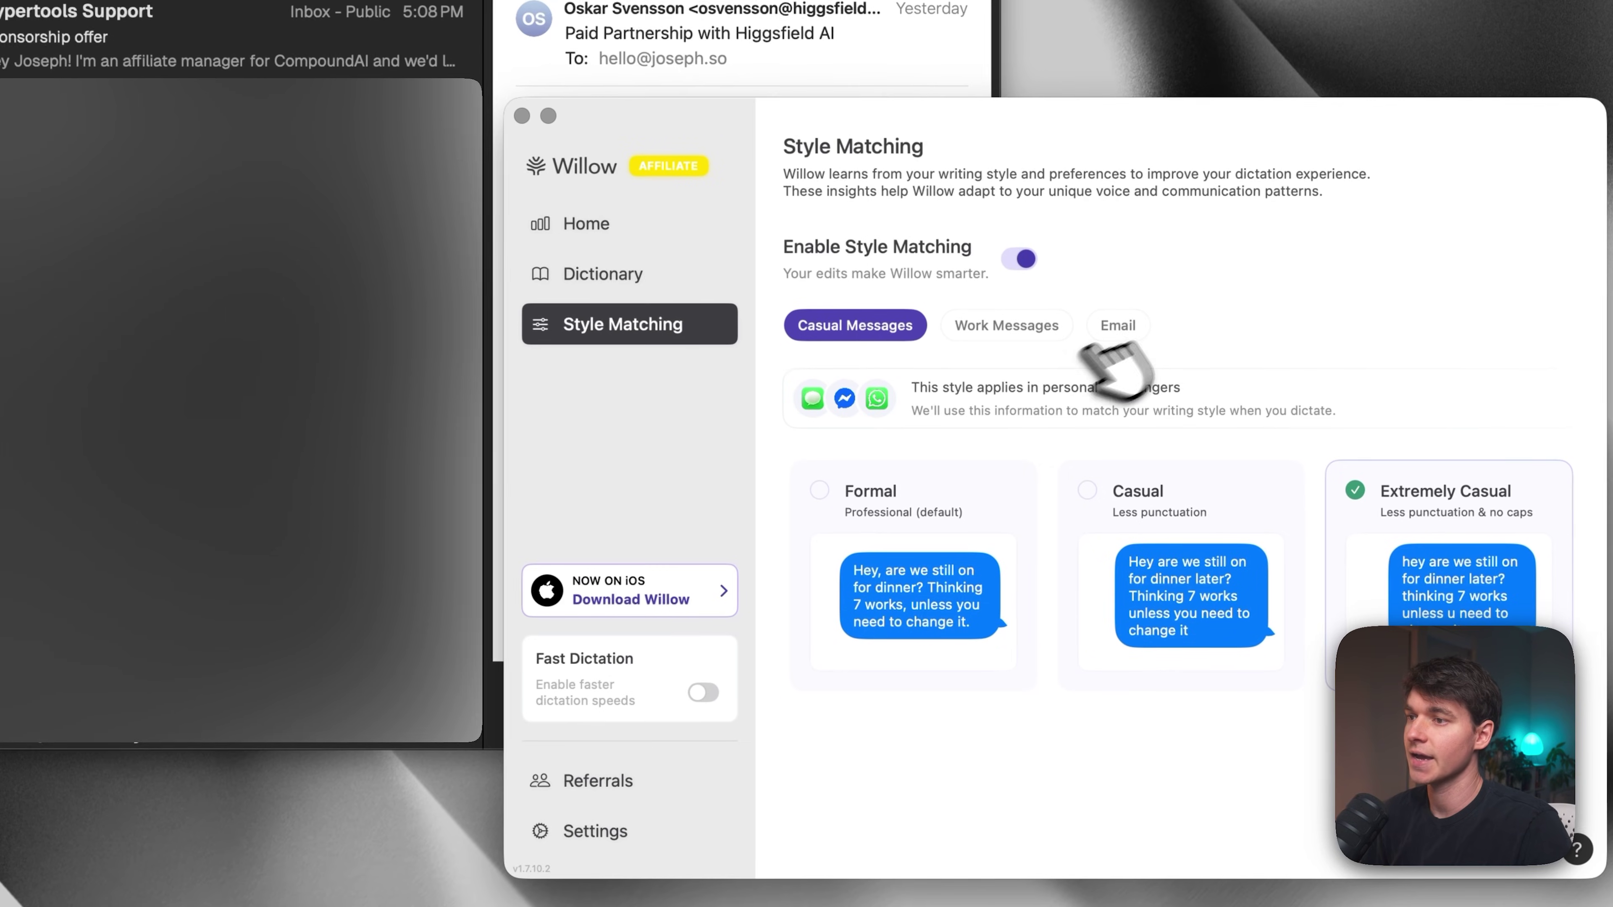
Show the Email style options in Style Matching and open a reply to the sponsorship offer, rereading its question about placements and rates.
{"action": "left_click", "coordinate": [1120, 326]}
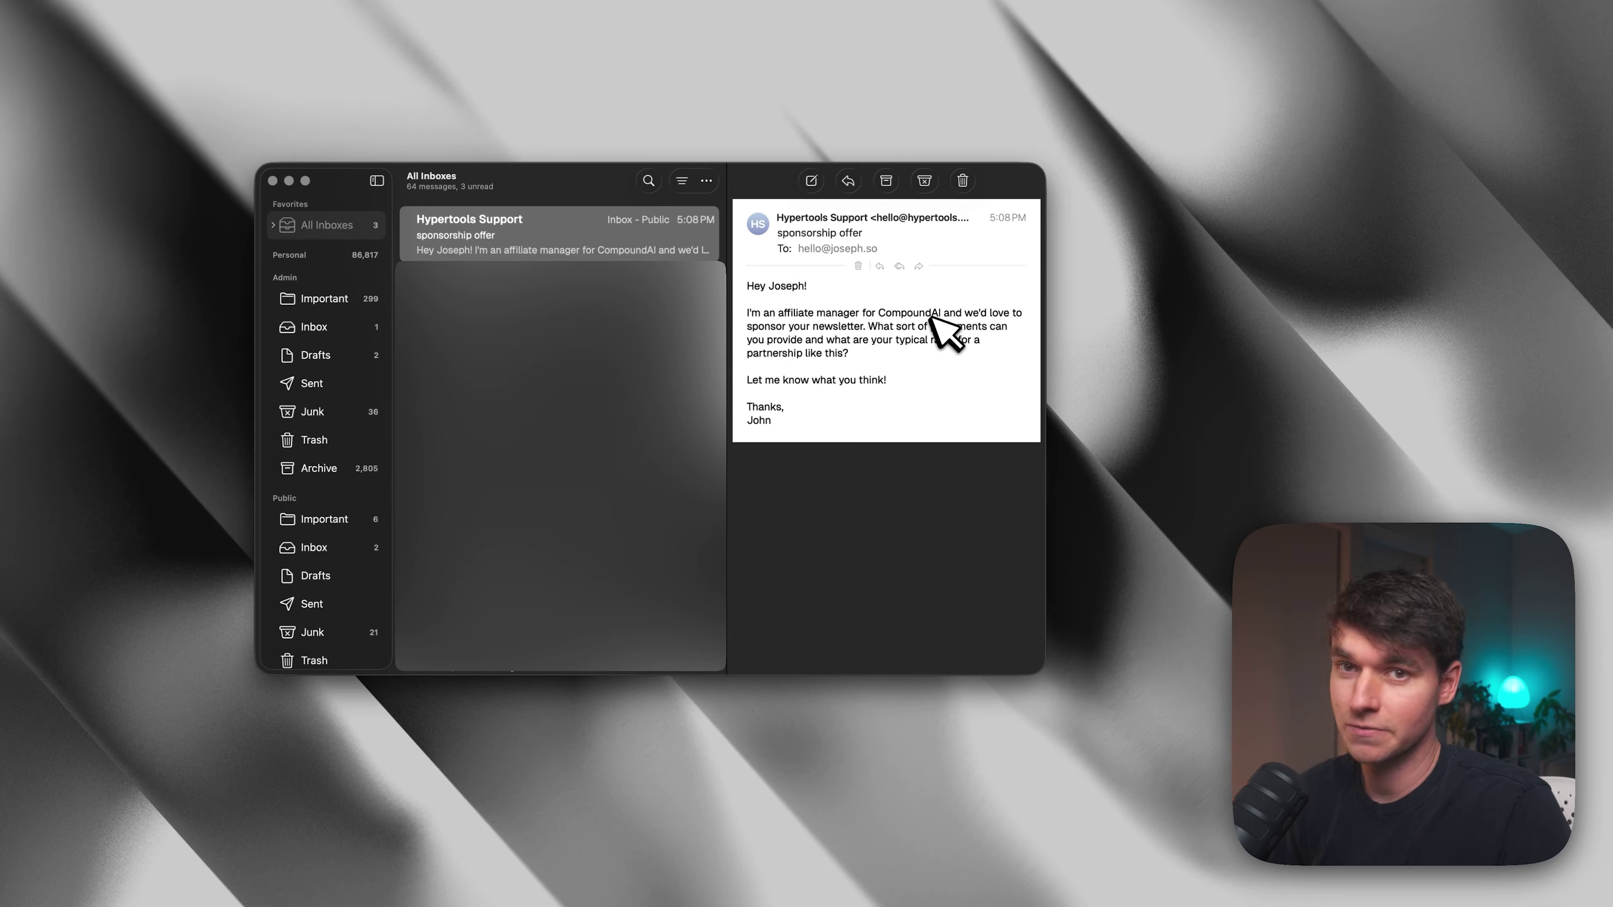
{"action": "left_click", "coordinate": [879, 265]}
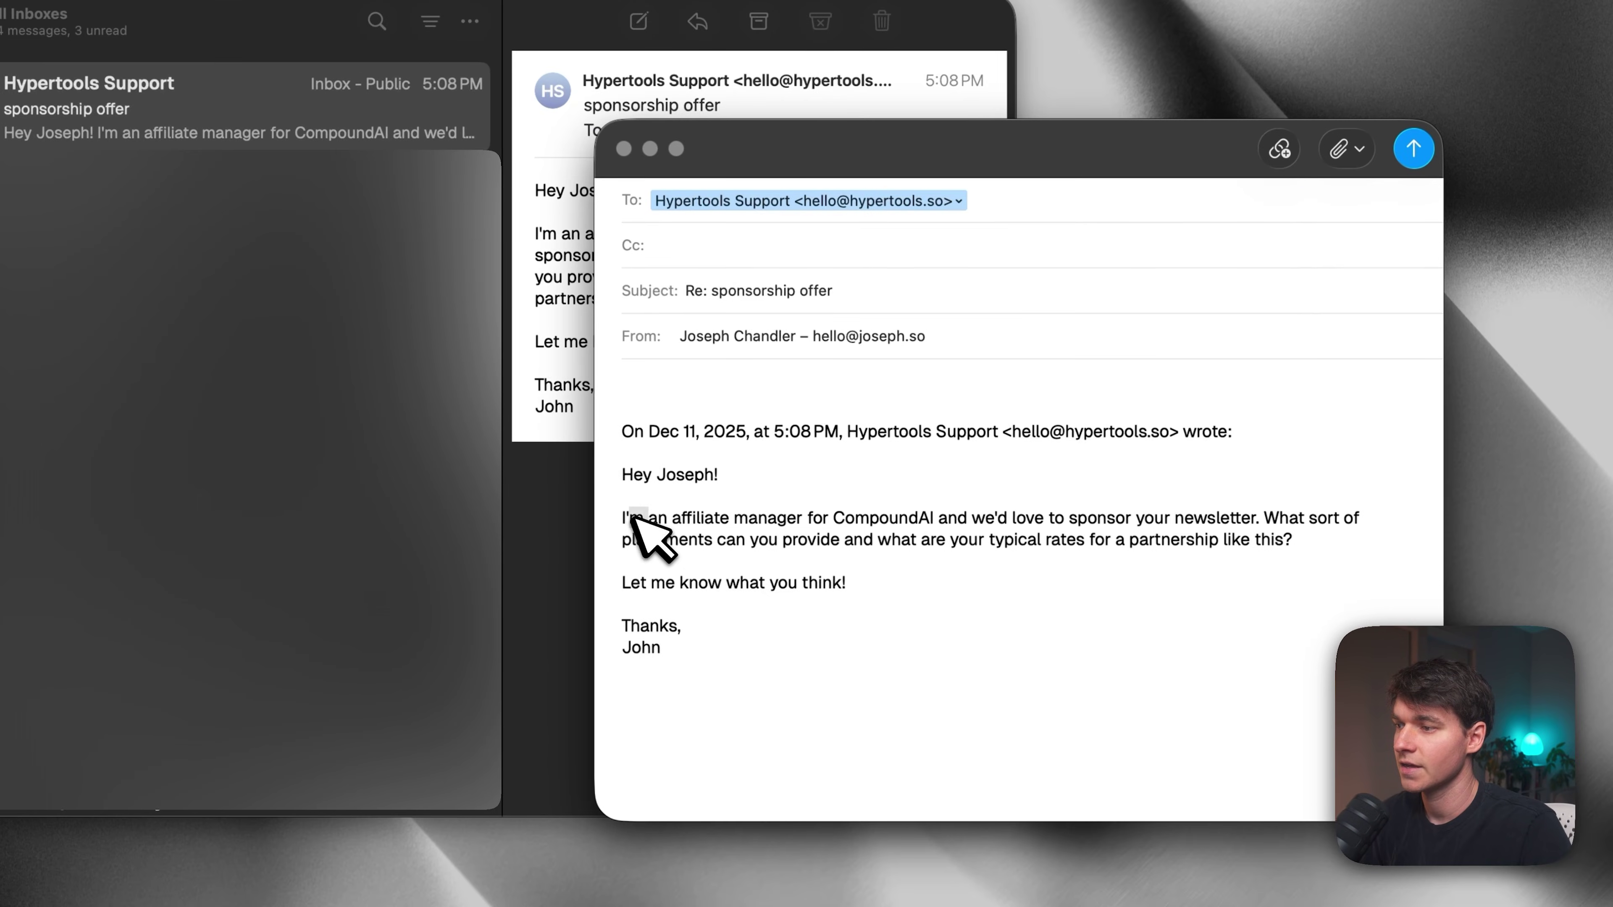
{"action": "left_click_drag", "start_coordinate": [632, 518], "coordinate": [883, 518]}
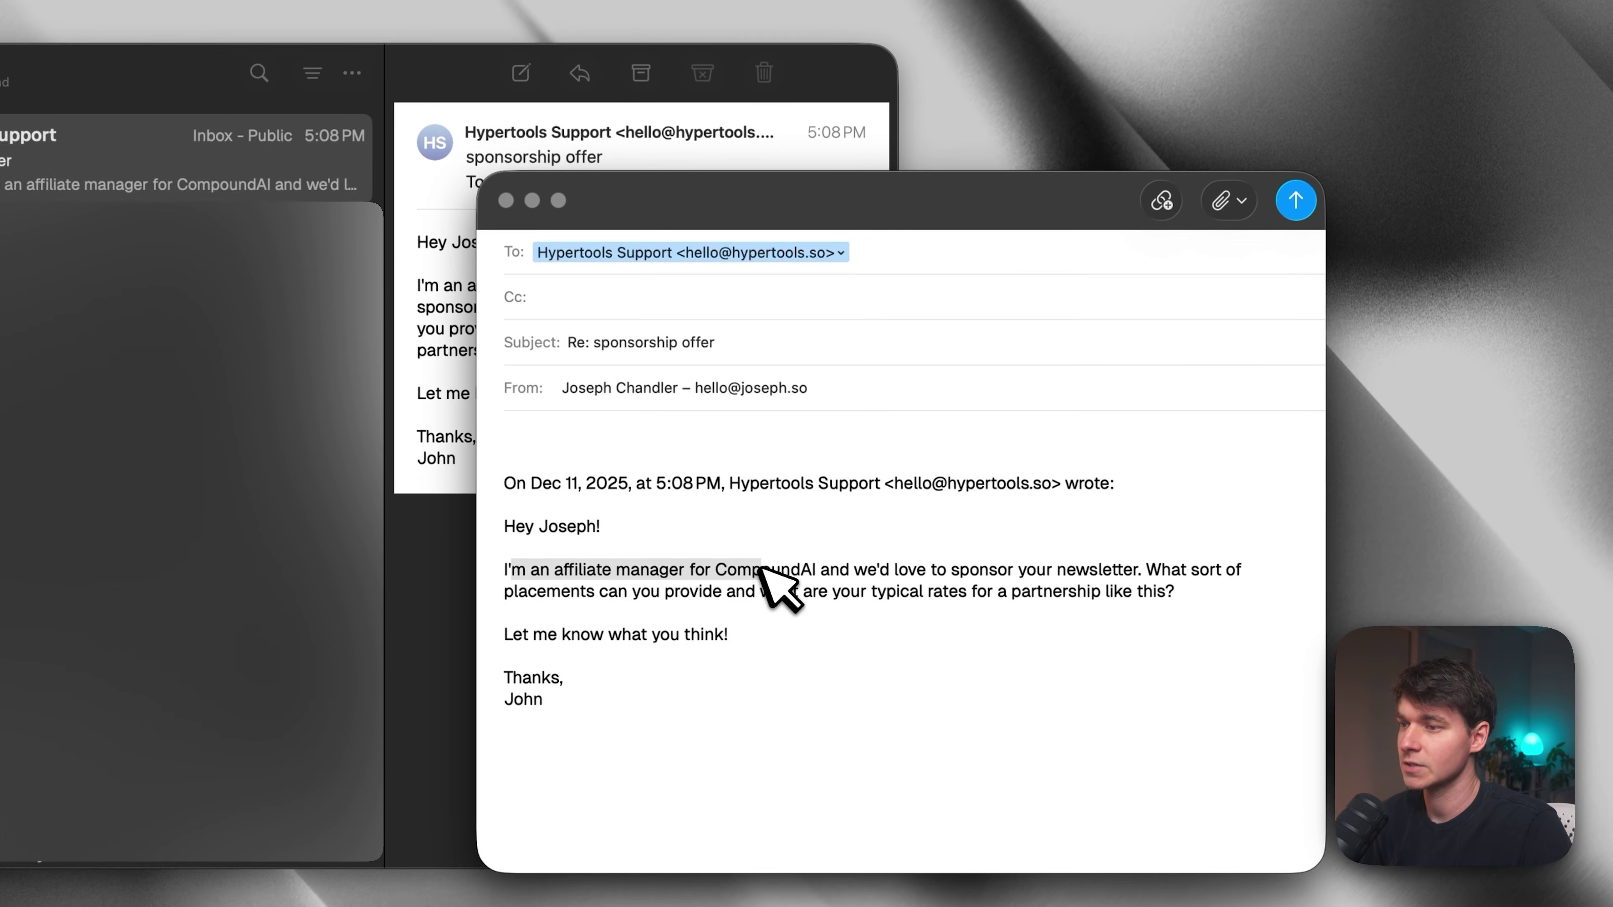
{"action": "left_click_drag", "start_coordinate": [760, 569], "coordinate": [767, 594]}
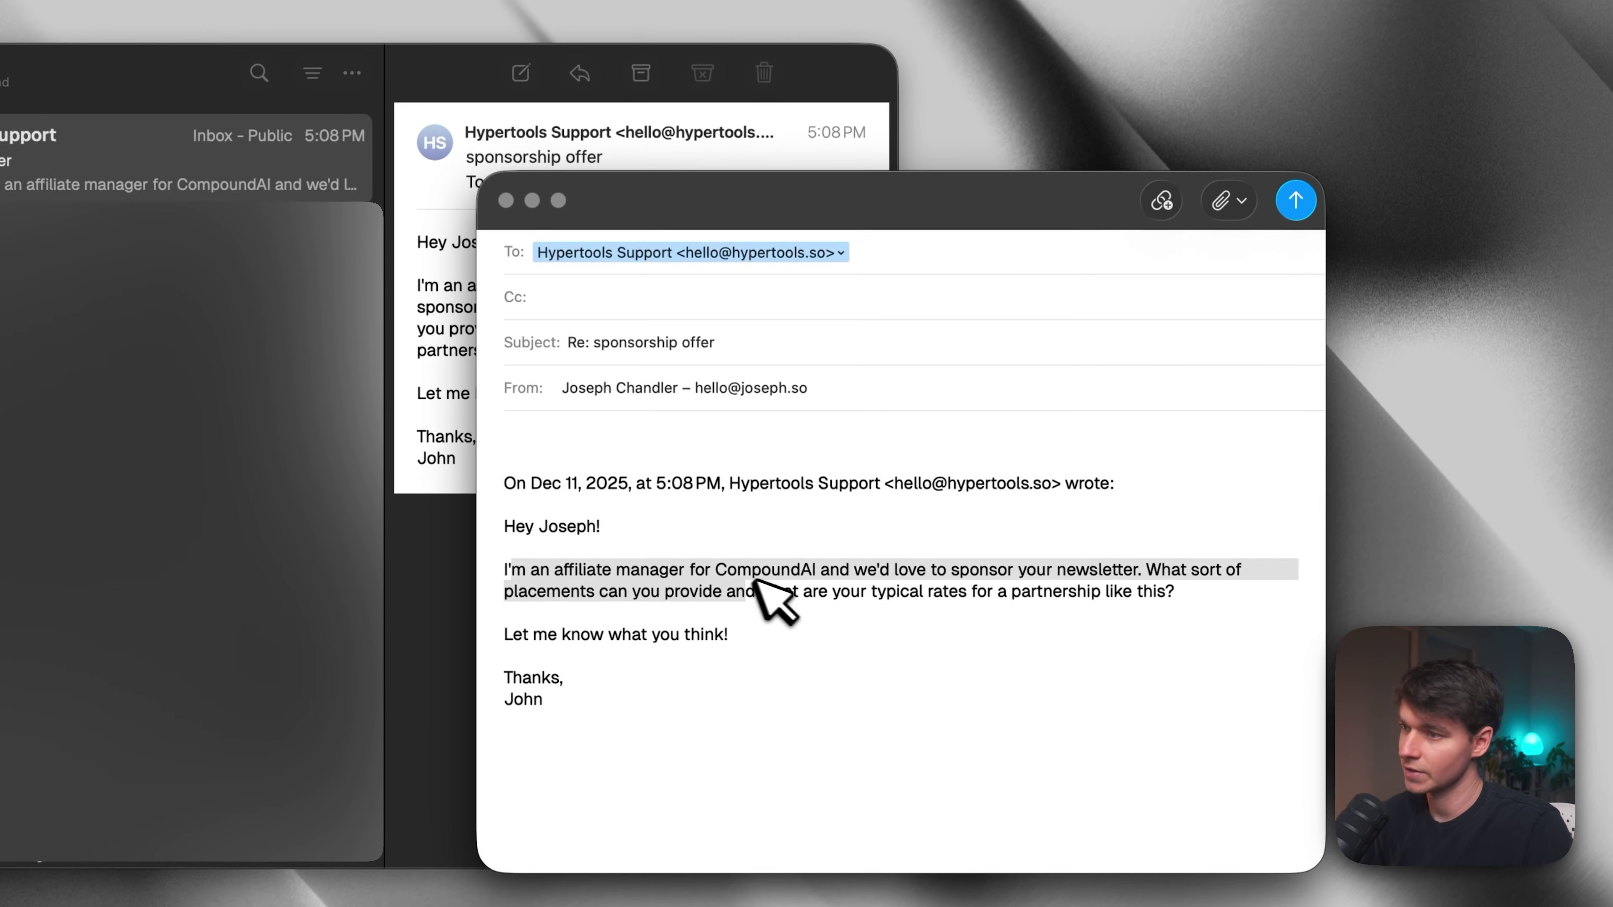
{"action": "left_click", "coordinate": [756, 594]}
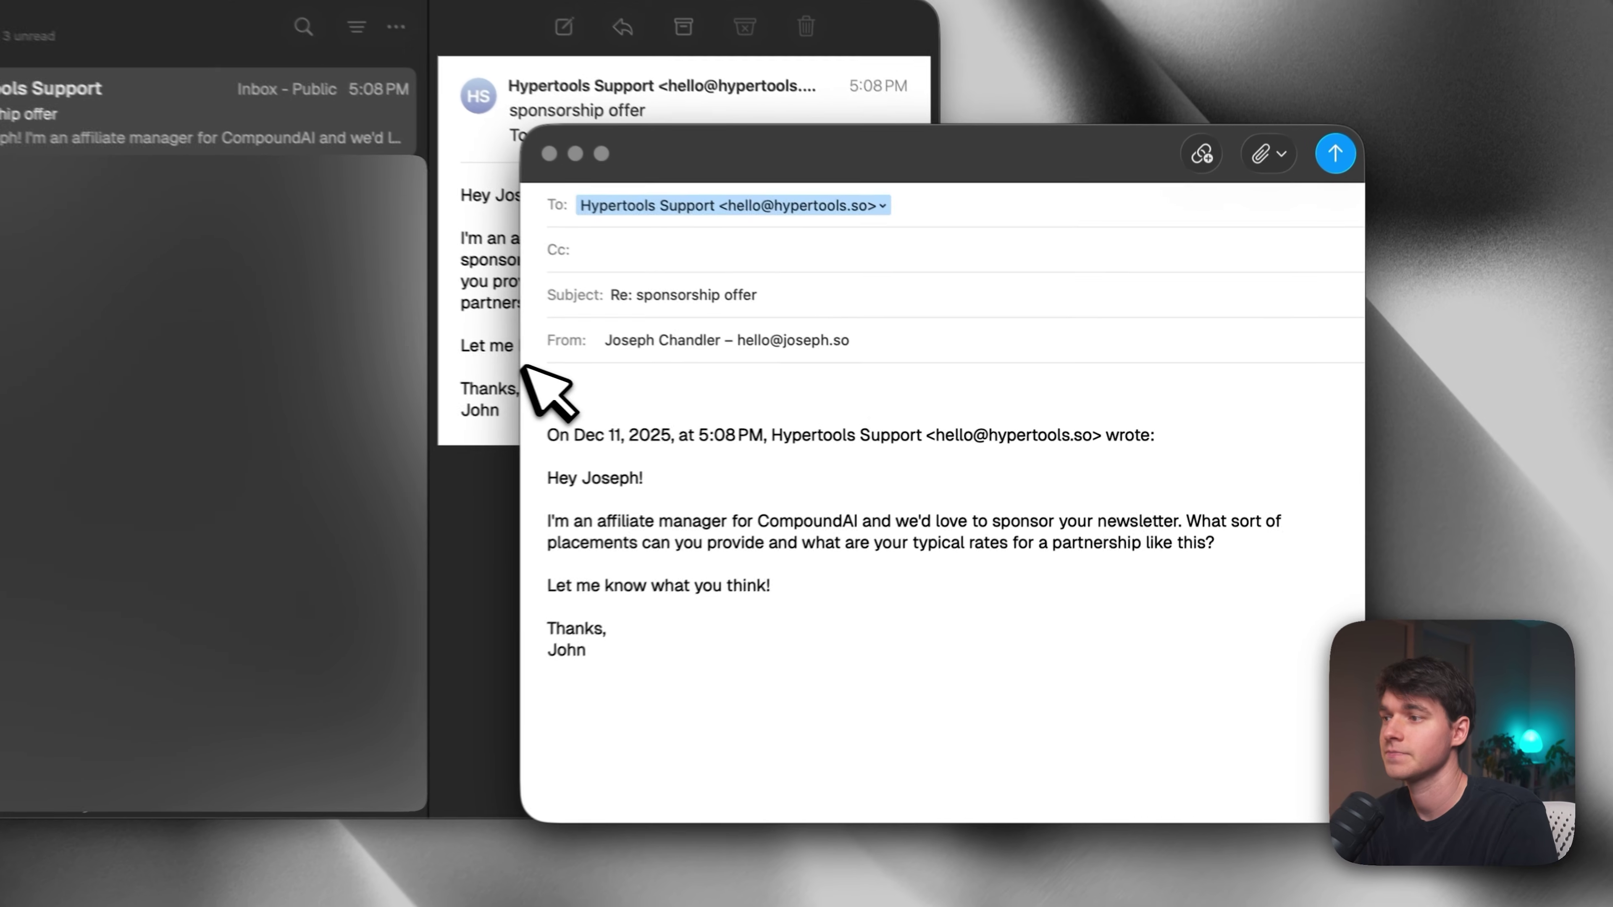
Dictate a reply offering newsletter placements from $750 to $1,250, a full rate sheet and a quantity price break, and add three line breaks below the sign-off.
{"action": "type", "text": "Hey John,  Thanks for reaching out. I would love to collaborate on an upcoming newsletter edition with you. Our rates for placements range from $750 to $1,250, and it's a little bit more expensive if you're the presenting partner.  I will attach our full rate sheet below, and you can let me know what you're interested in. We also do a quantity price break if you want to sponsor multiple editions. Let me know what you think.  Thanks, Joseph"}
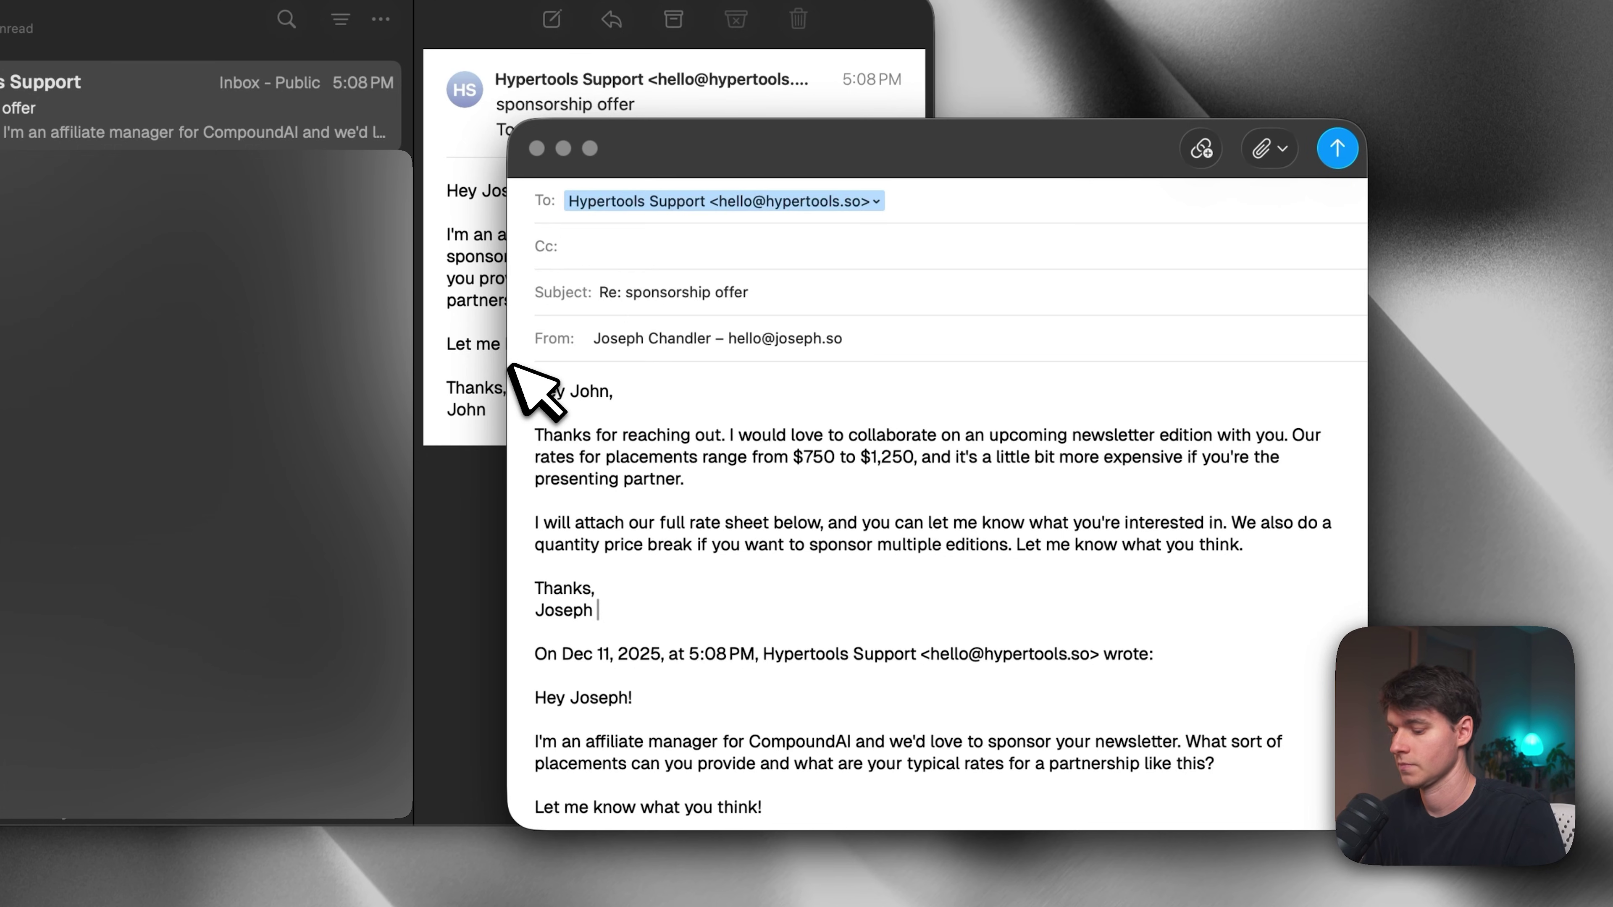
{"action": "key", "text": "Return"}
{"action": "key", "text": "Return"}
{"action": "key", "text": "Return"}
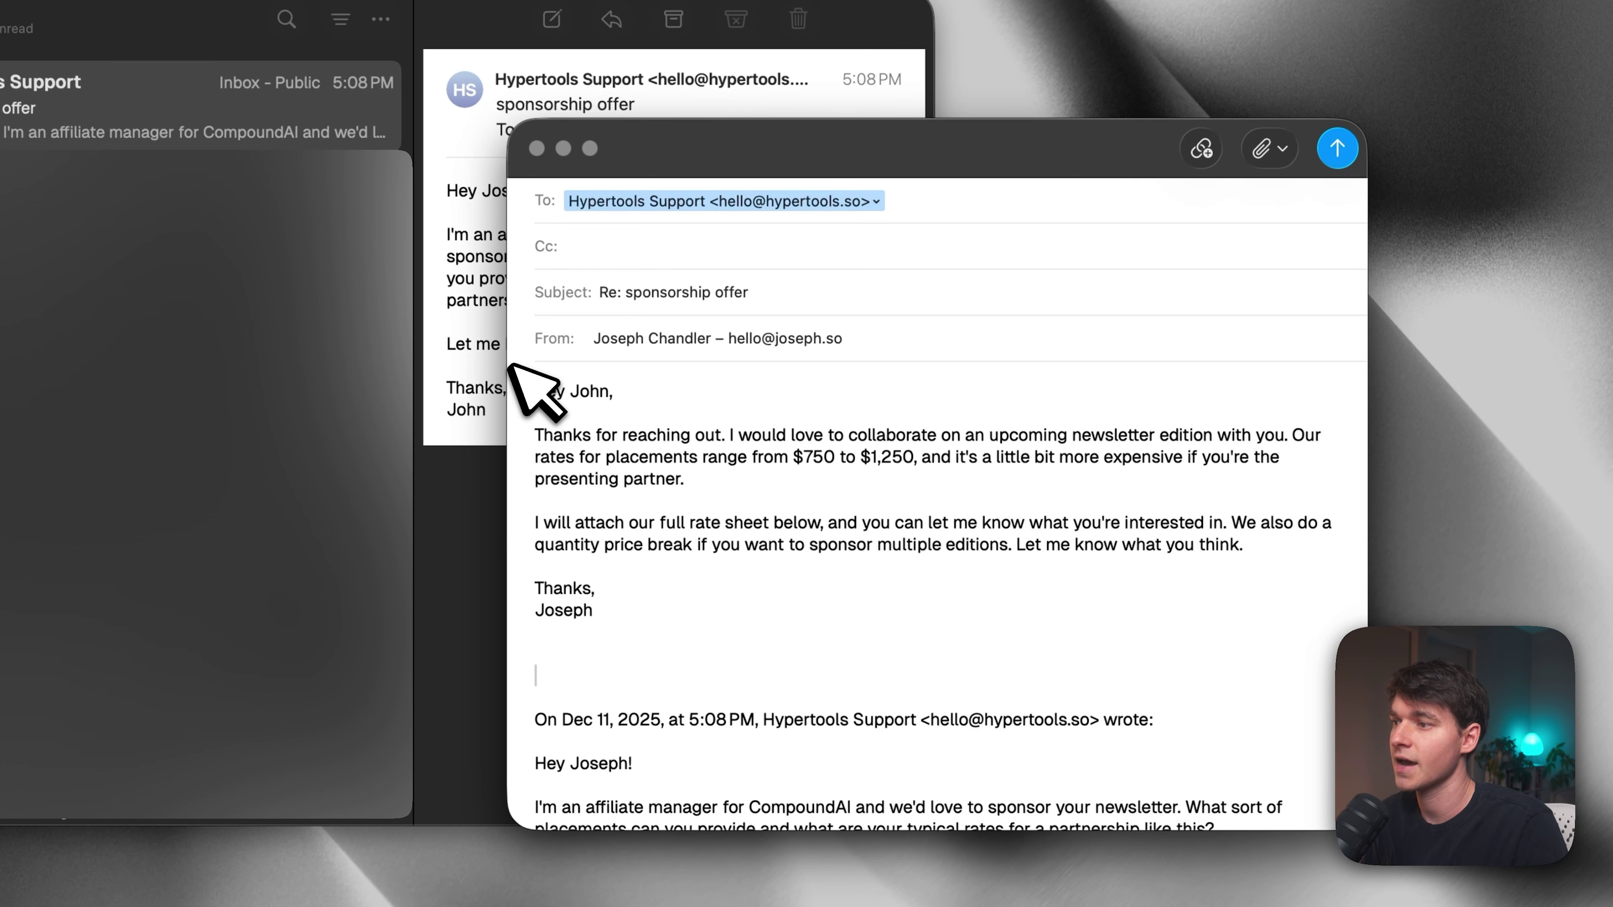
Review the reply's greeting, paragraphs and sign-off, and remove two of the blank lines between the sign-off and the quoted message.
{"action": "left_click_drag", "start_coordinate": [536, 384], "coordinate": [683, 612]}
{"action": "left_click", "coordinate": [683, 607]}
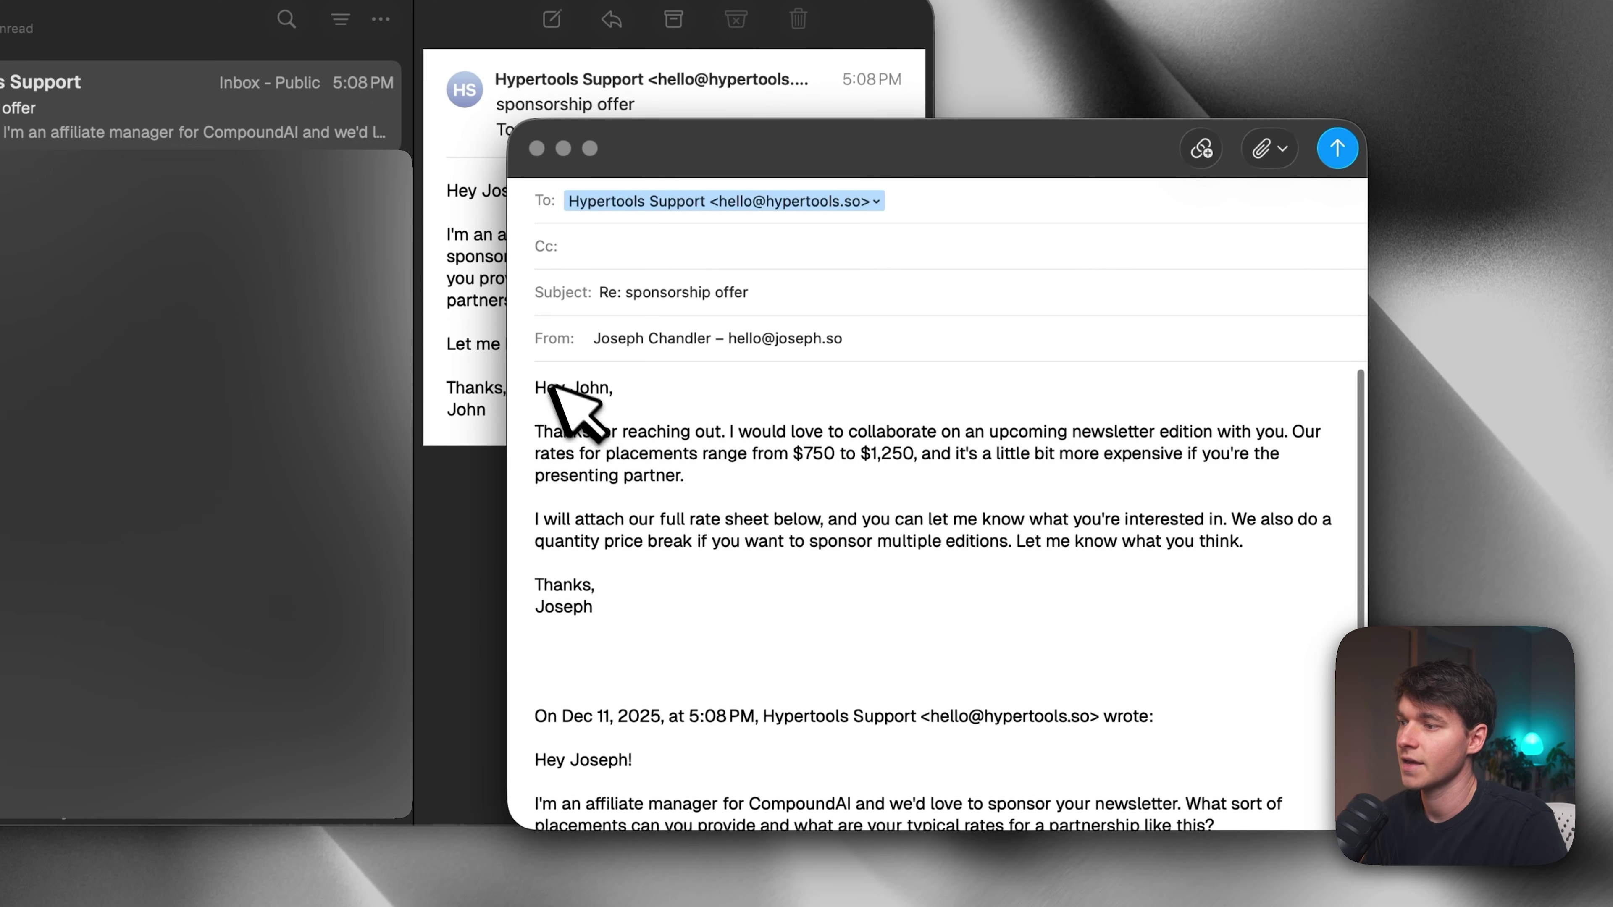
{"action": "left_click_drag", "start_coordinate": [536, 569], "coordinate": [633, 652]}
{"action": "left_click", "coordinate": [723, 651]}
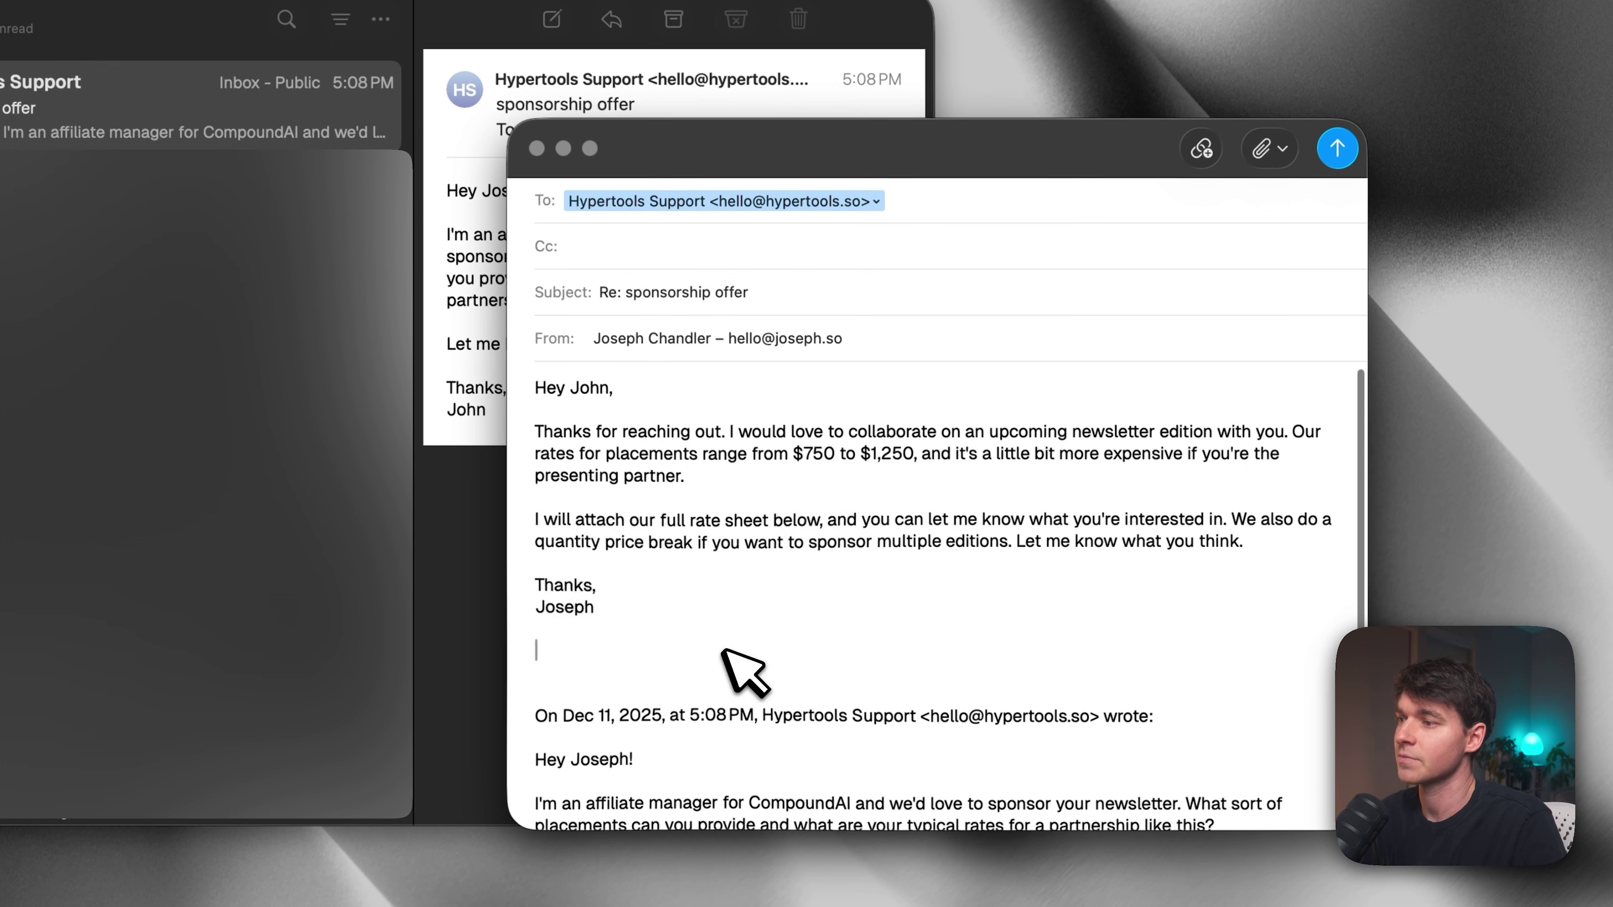
{"action": "left_click", "coordinate": [593, 672]}
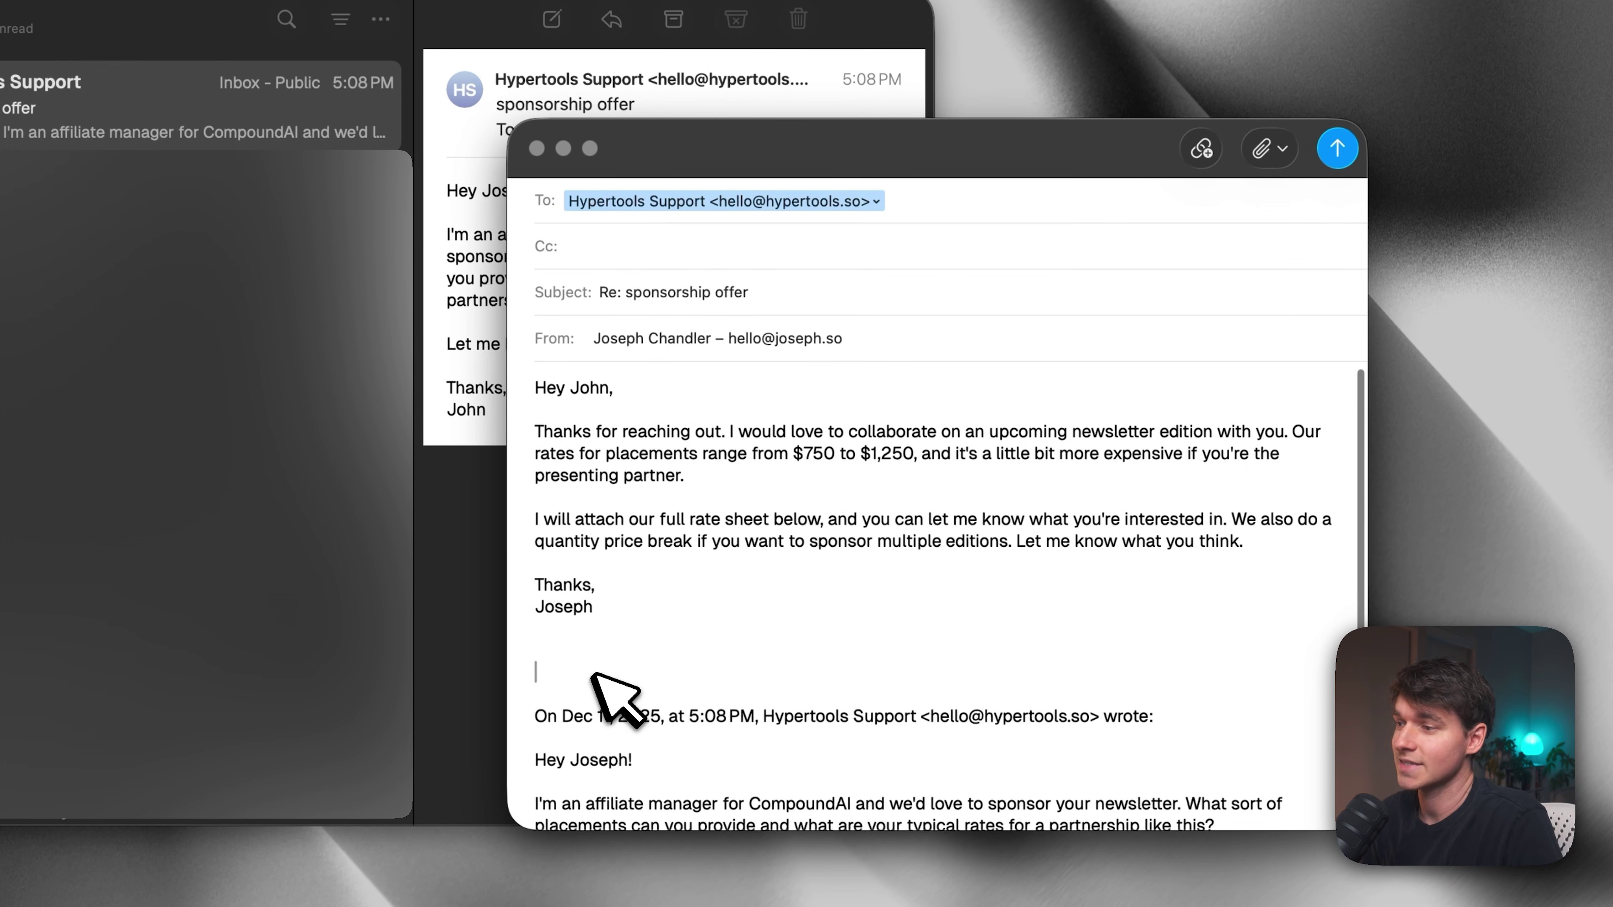
{"action": "key", "text": "BackSpace"}
{"action": "key", "text": "BackSpace"}
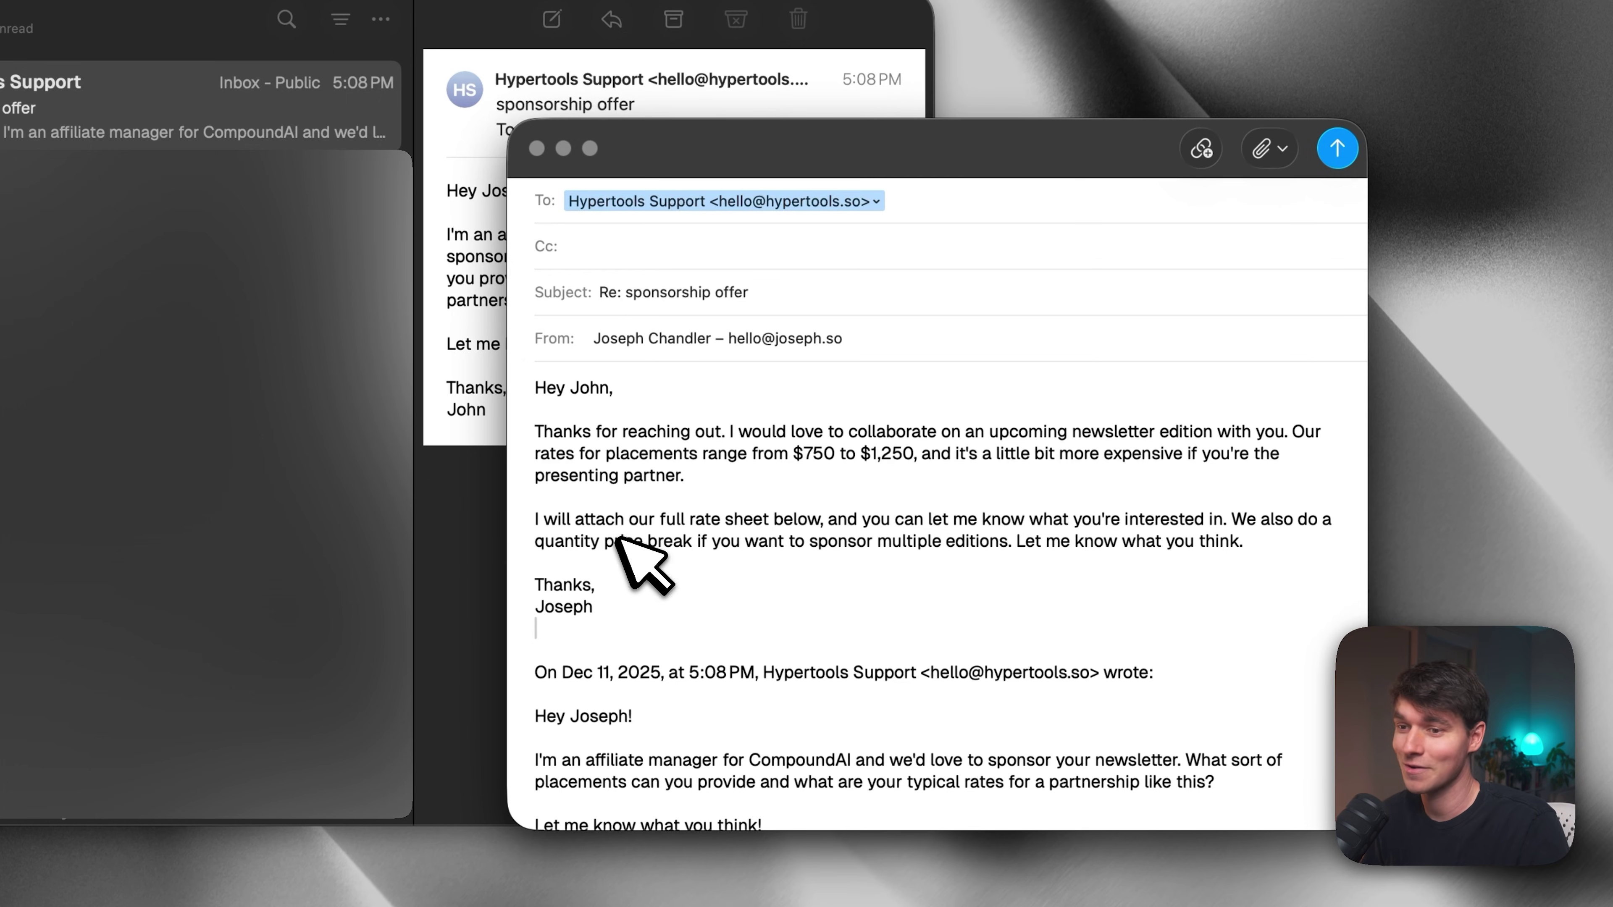
{"action": "left_click", "coordinate": [635, 590]}
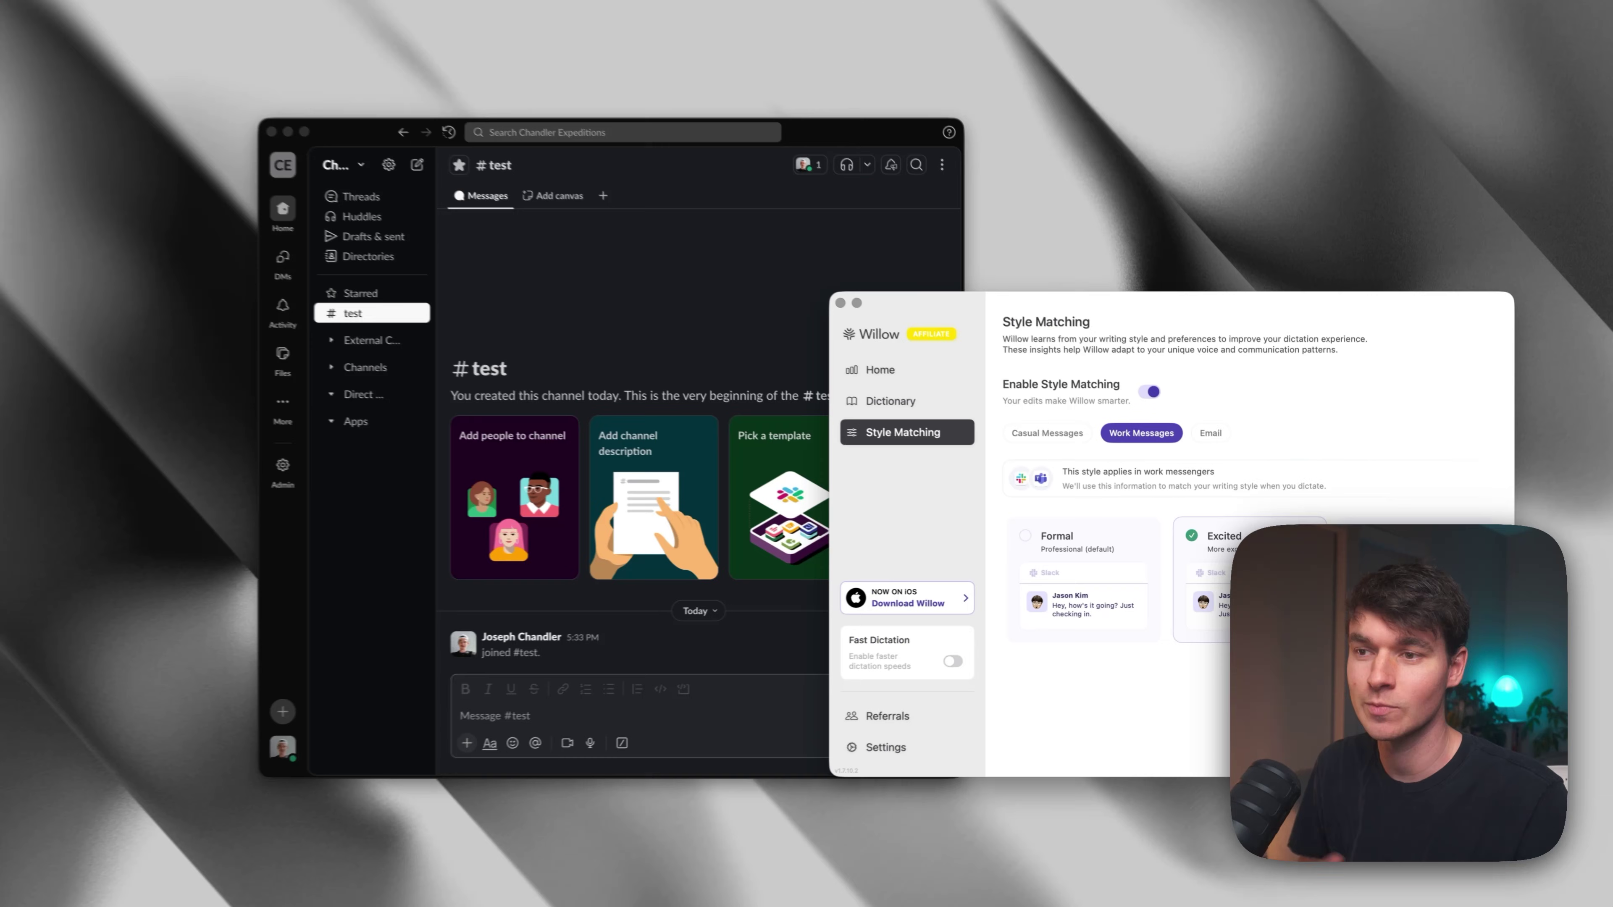
Switch to Slack and dictate a #test message giving thanks for the update and asking about the new project, and examine its opening punctuation.
{"action": "key", "text": "super+Tab"}
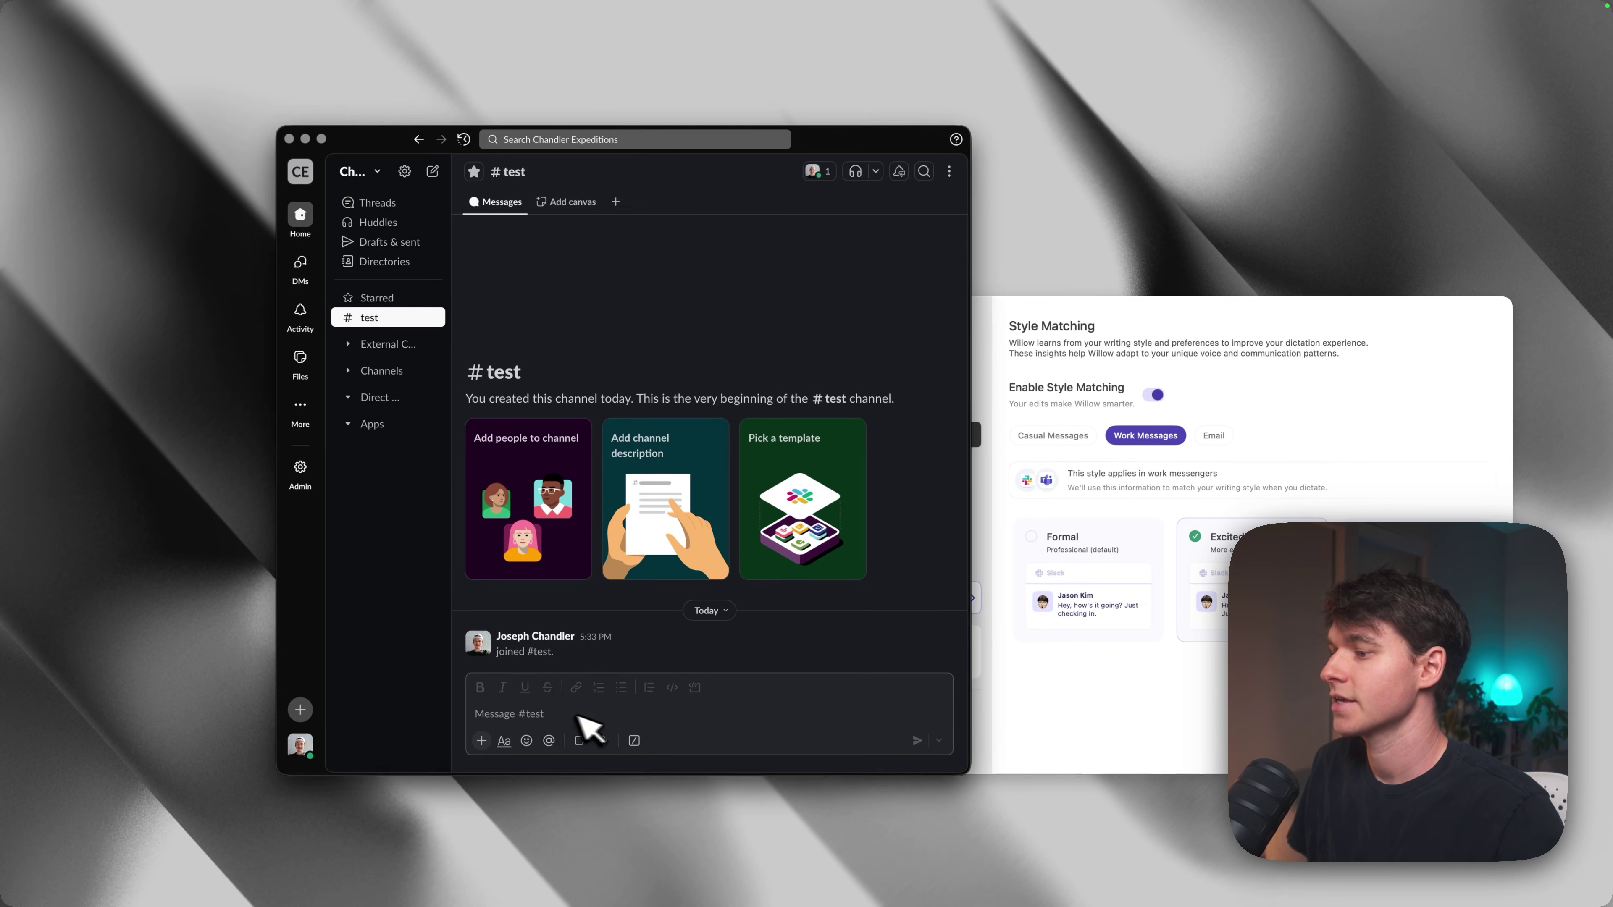
{"action": "left_click", "coordinate": [540, 715]}
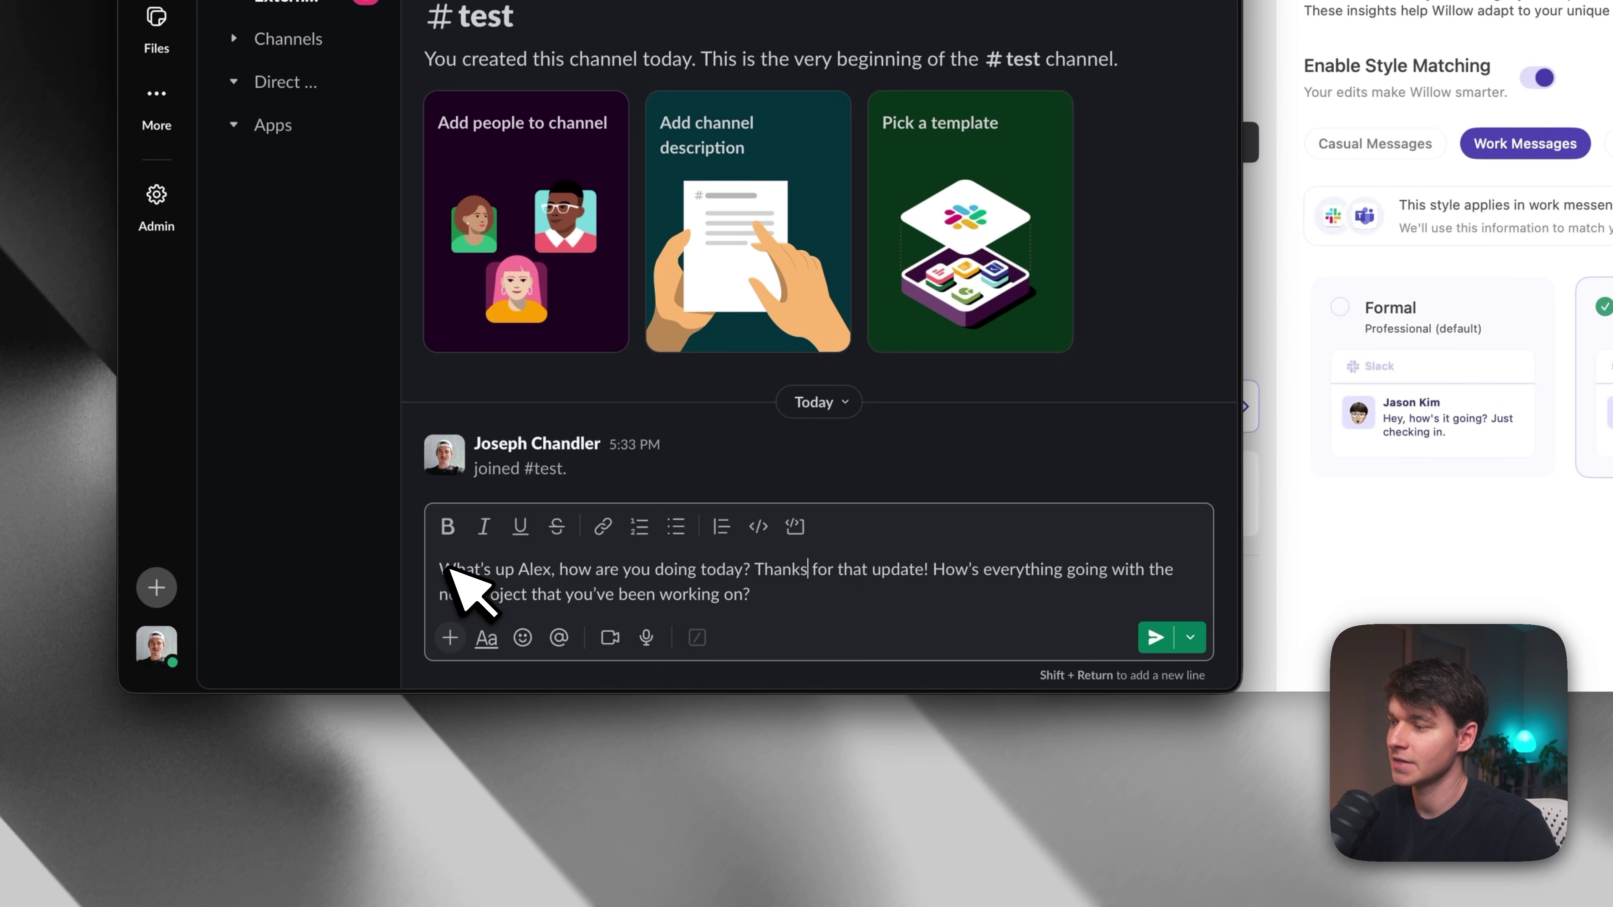
{"action": "left_click_drag", "start_coordinate": [441, 563], "coordinate": [921, 560]}
{"action": "left_click", "coordinate": [924, 566]}
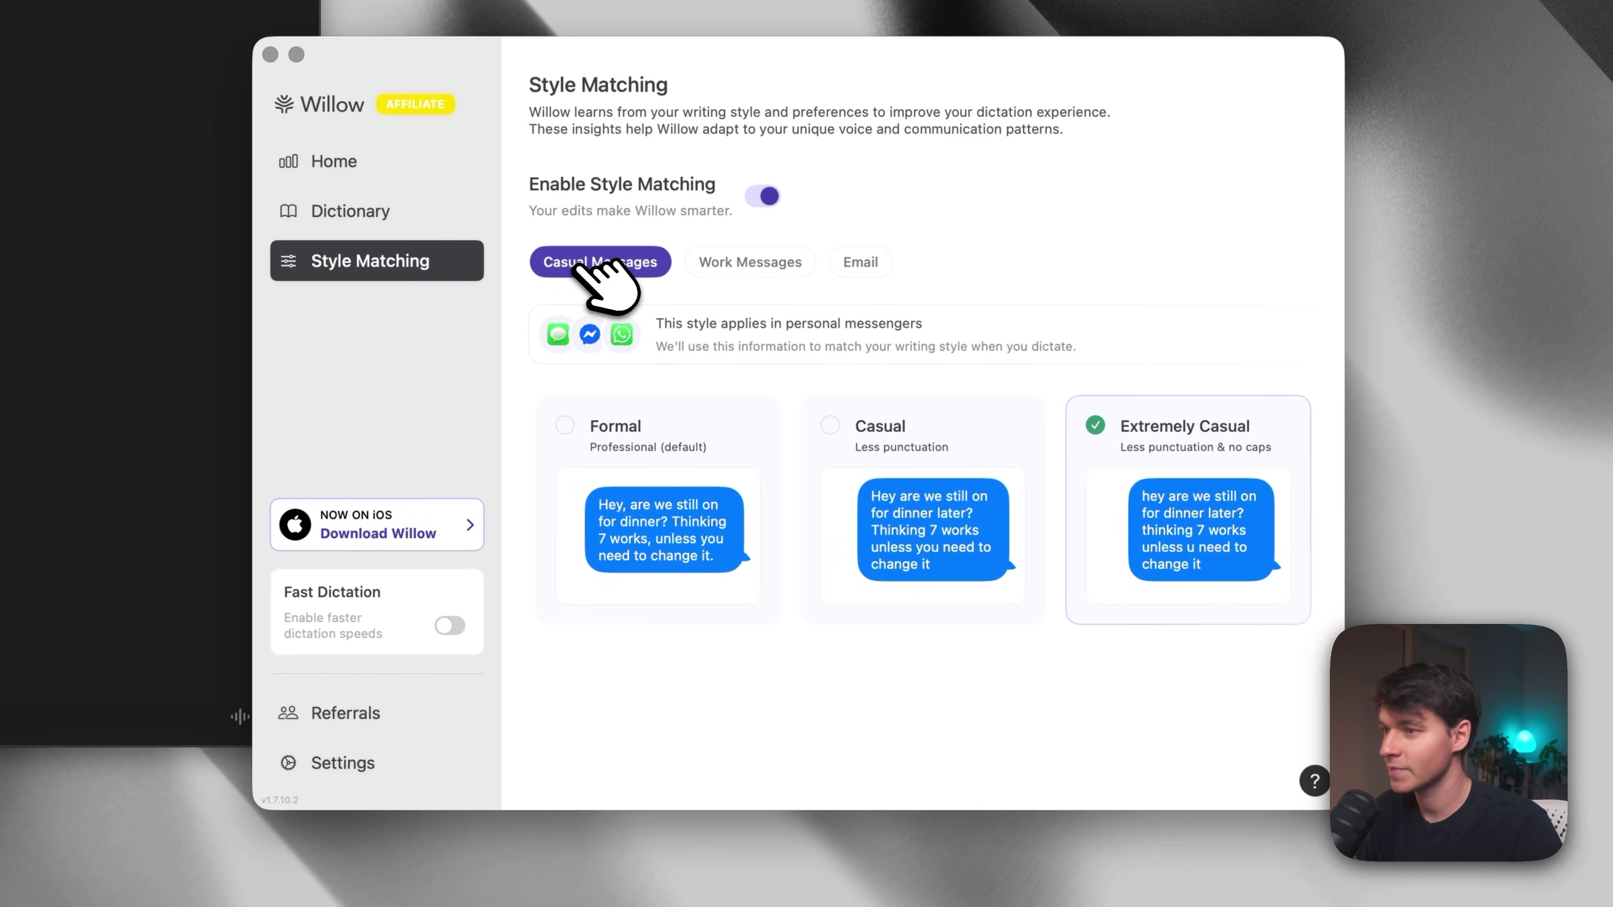
With the Extremely Casual style for casual messages, switch to Messages, dictate "hey what are our plans for dinner later tonight" and examine its formatting.
{"action": "left_click", "coordinate": [1177, 431]}
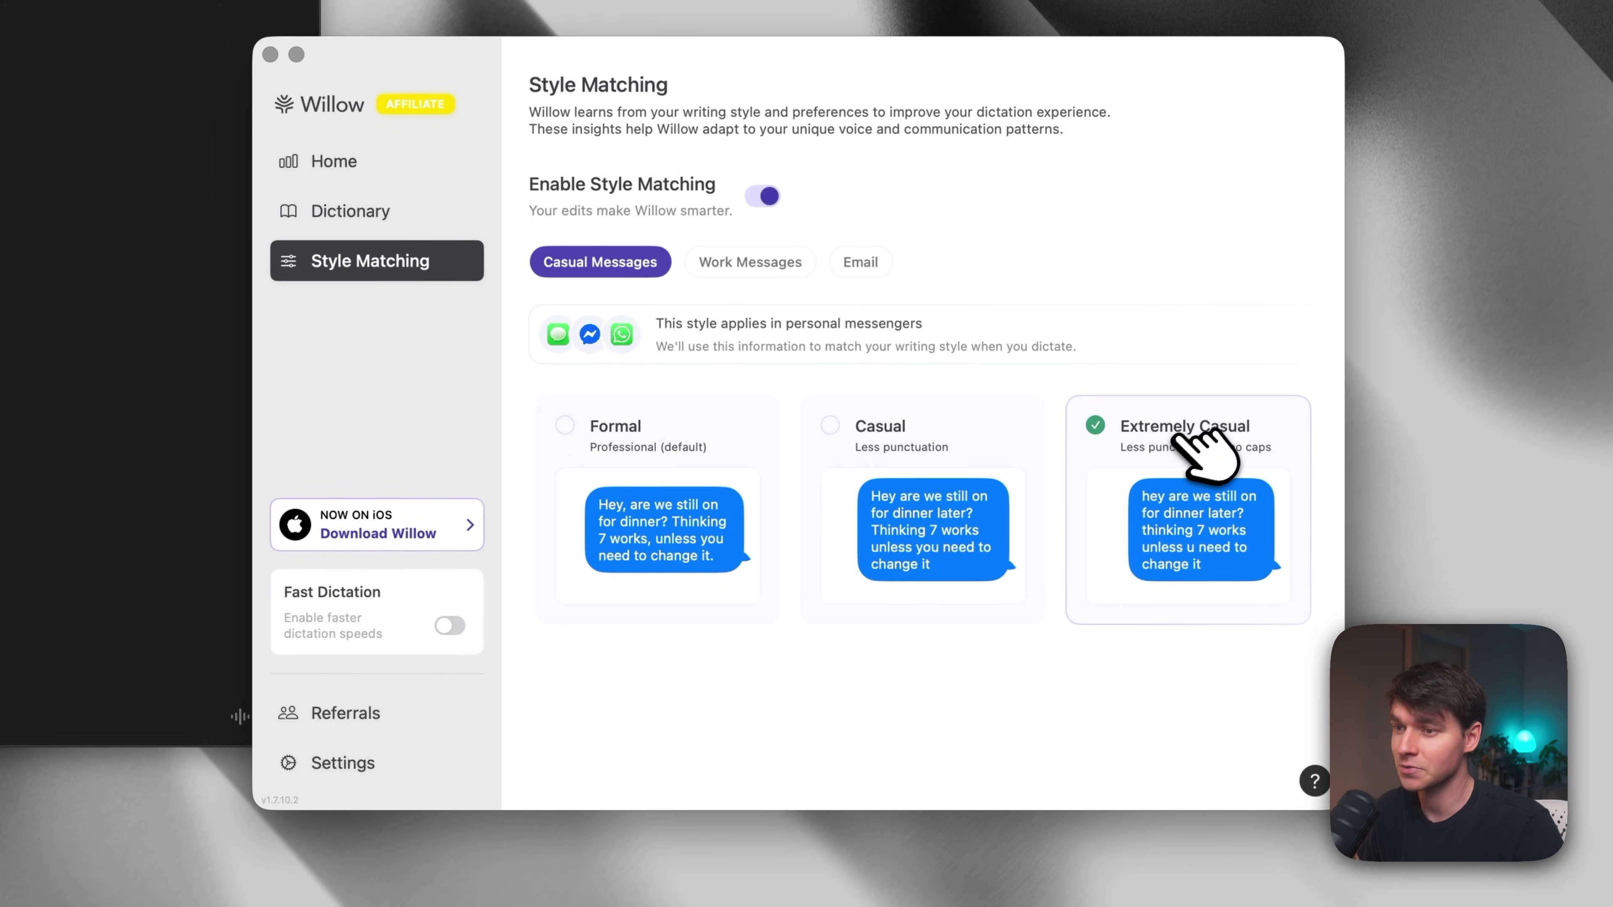
{"action": "left_click", "coordinate": [3, 575]}
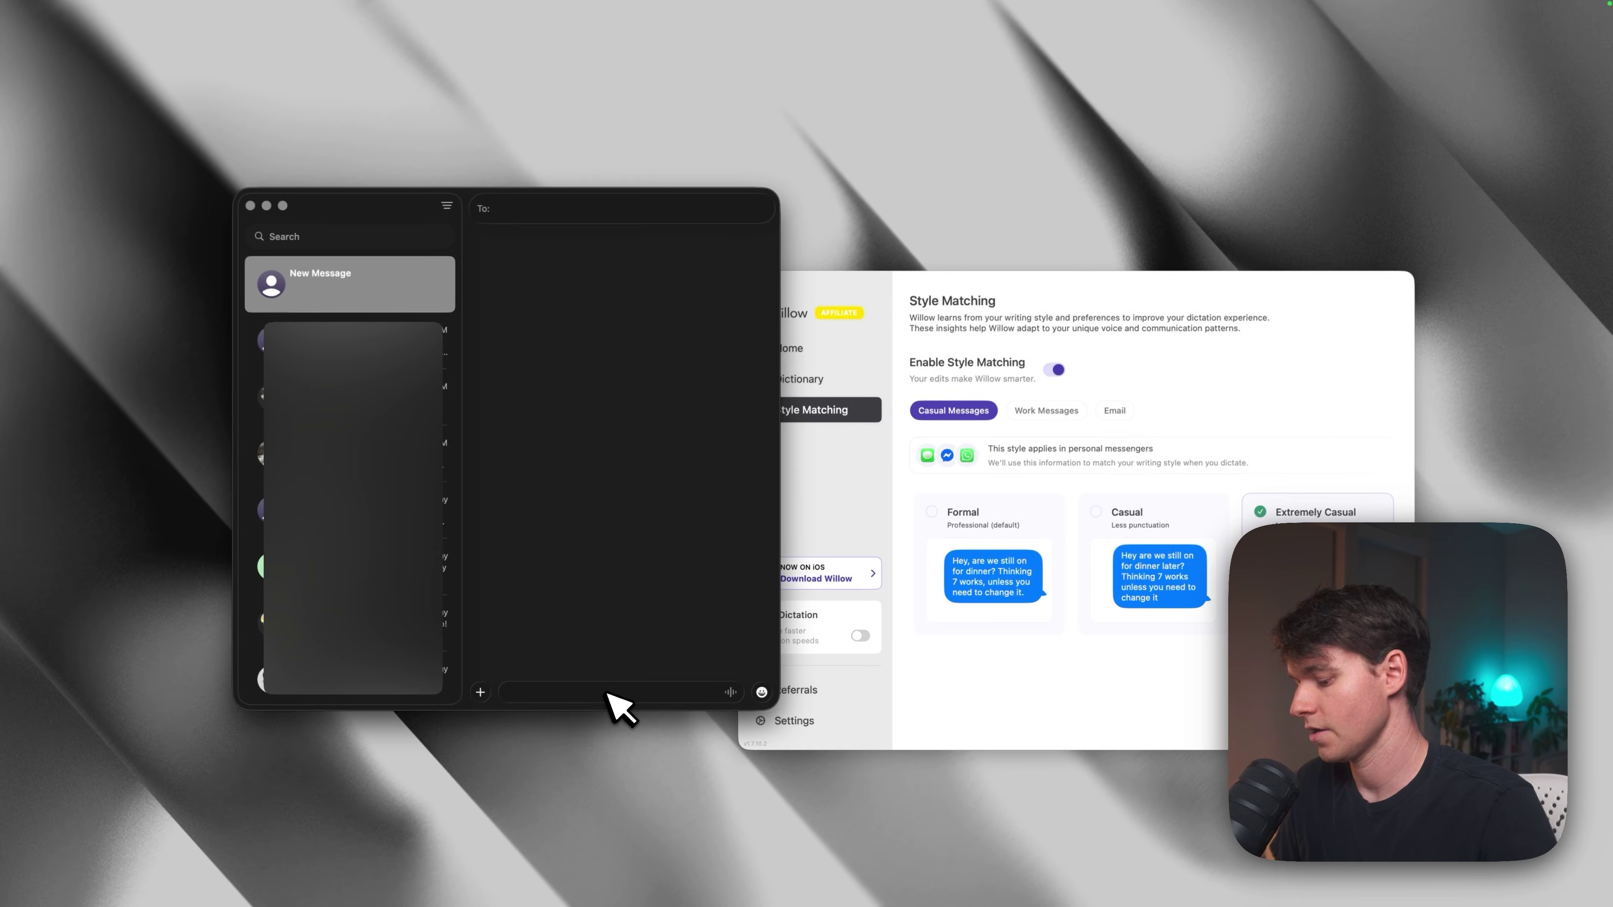
{"action": "left_click", "coordinate": [607, 692]}
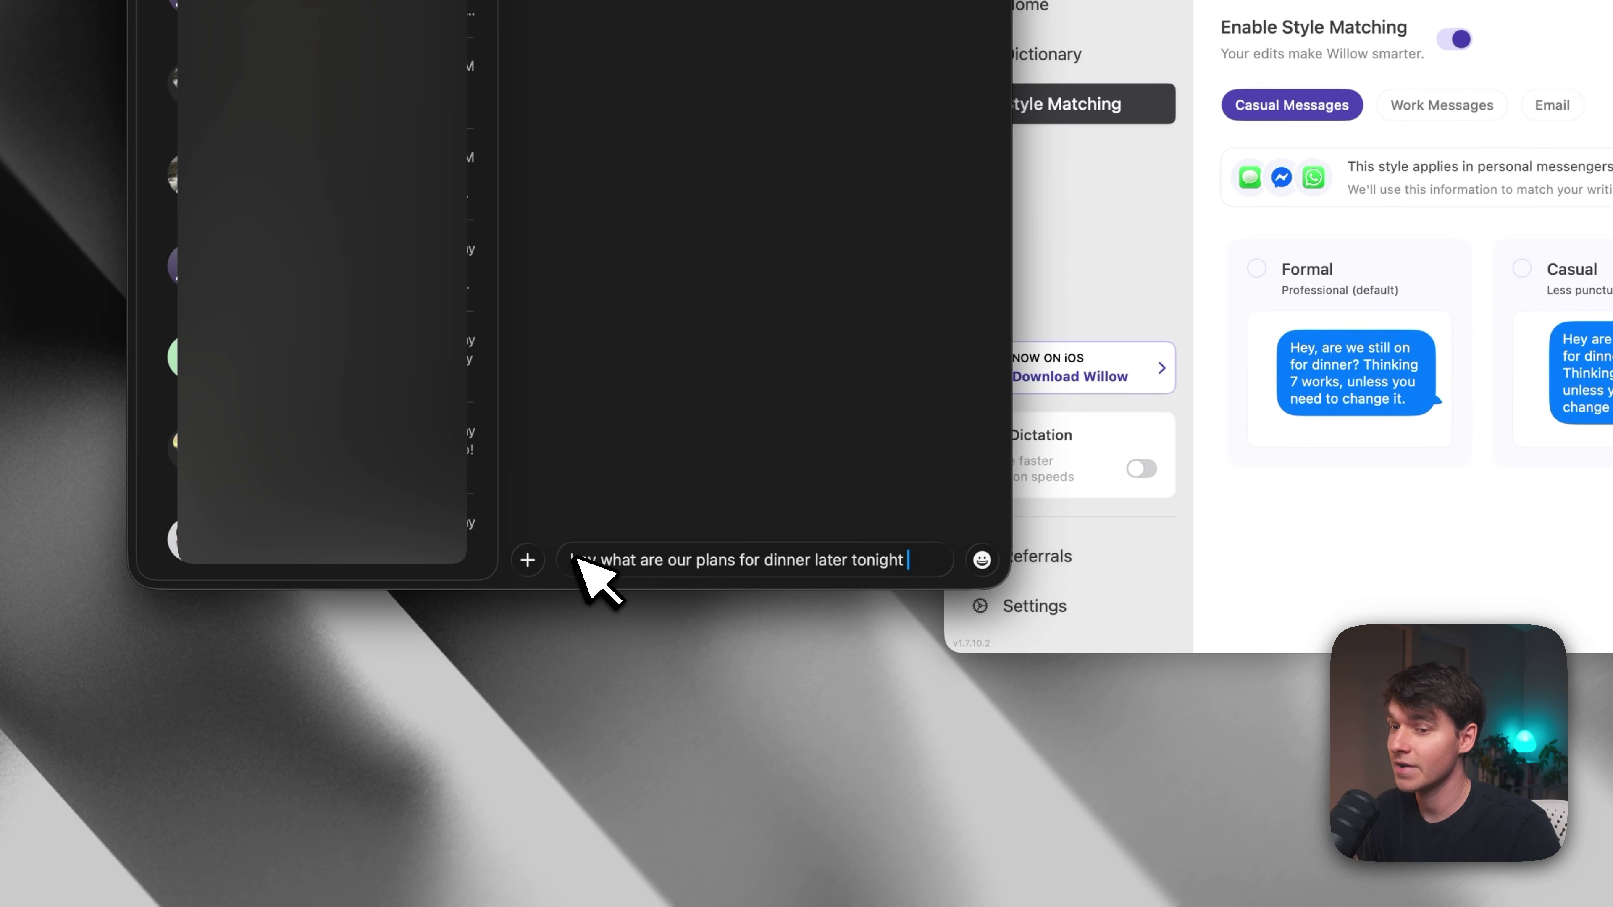
{"action": "left_click_drag", "start_coordinate": [578, 558], "coordinate": [915, 567]}
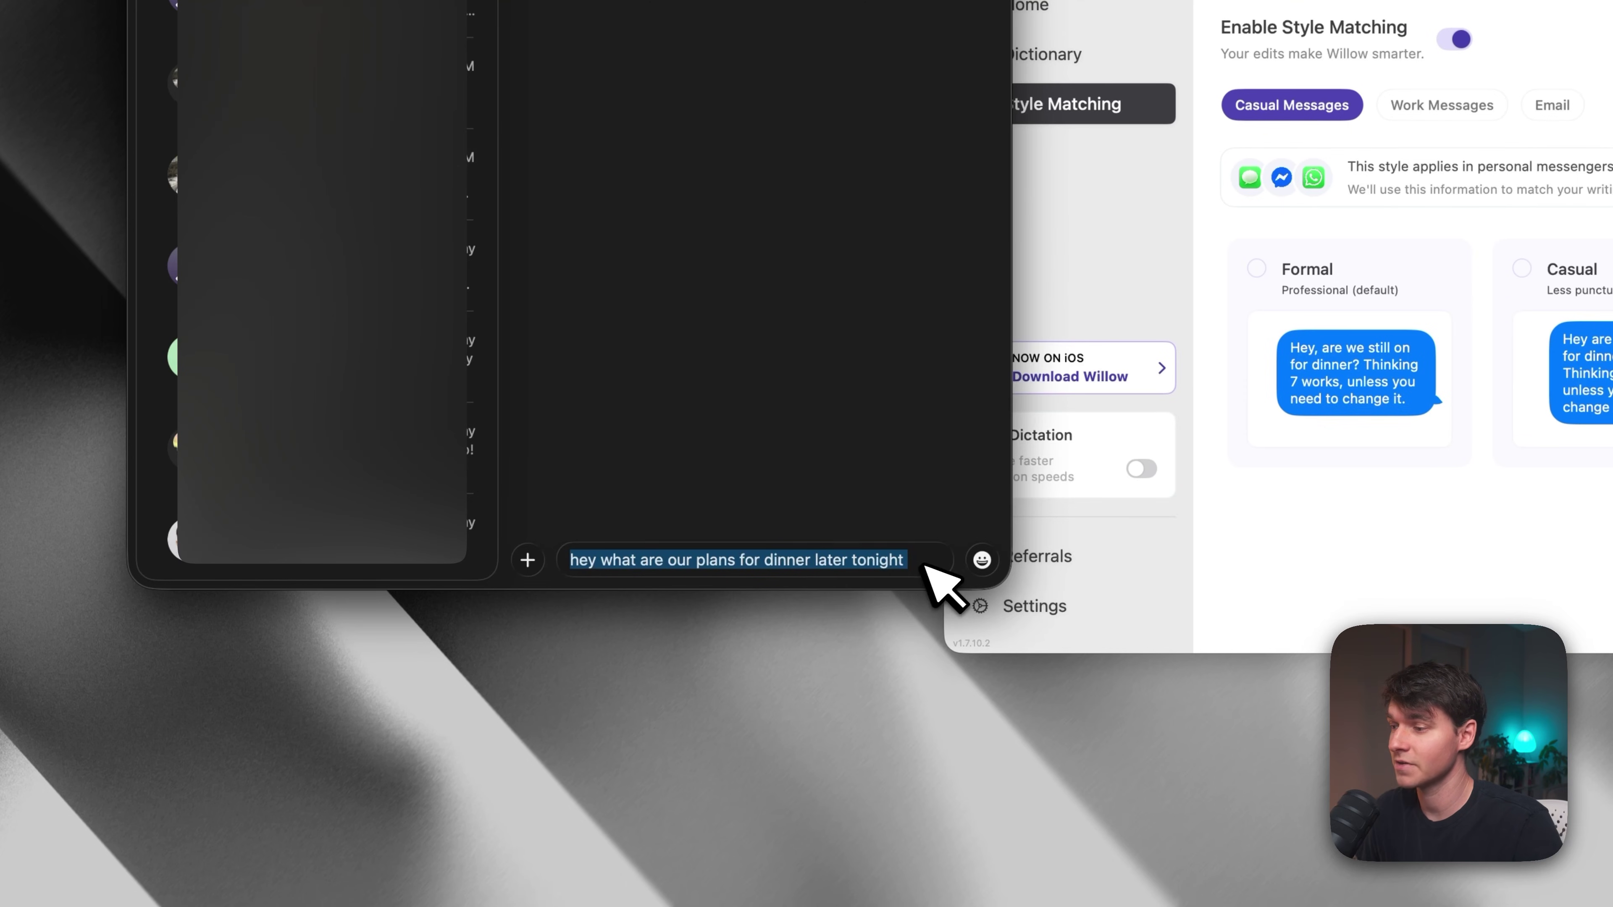
{"action": "left_click", "coordinate": [926, 565]}
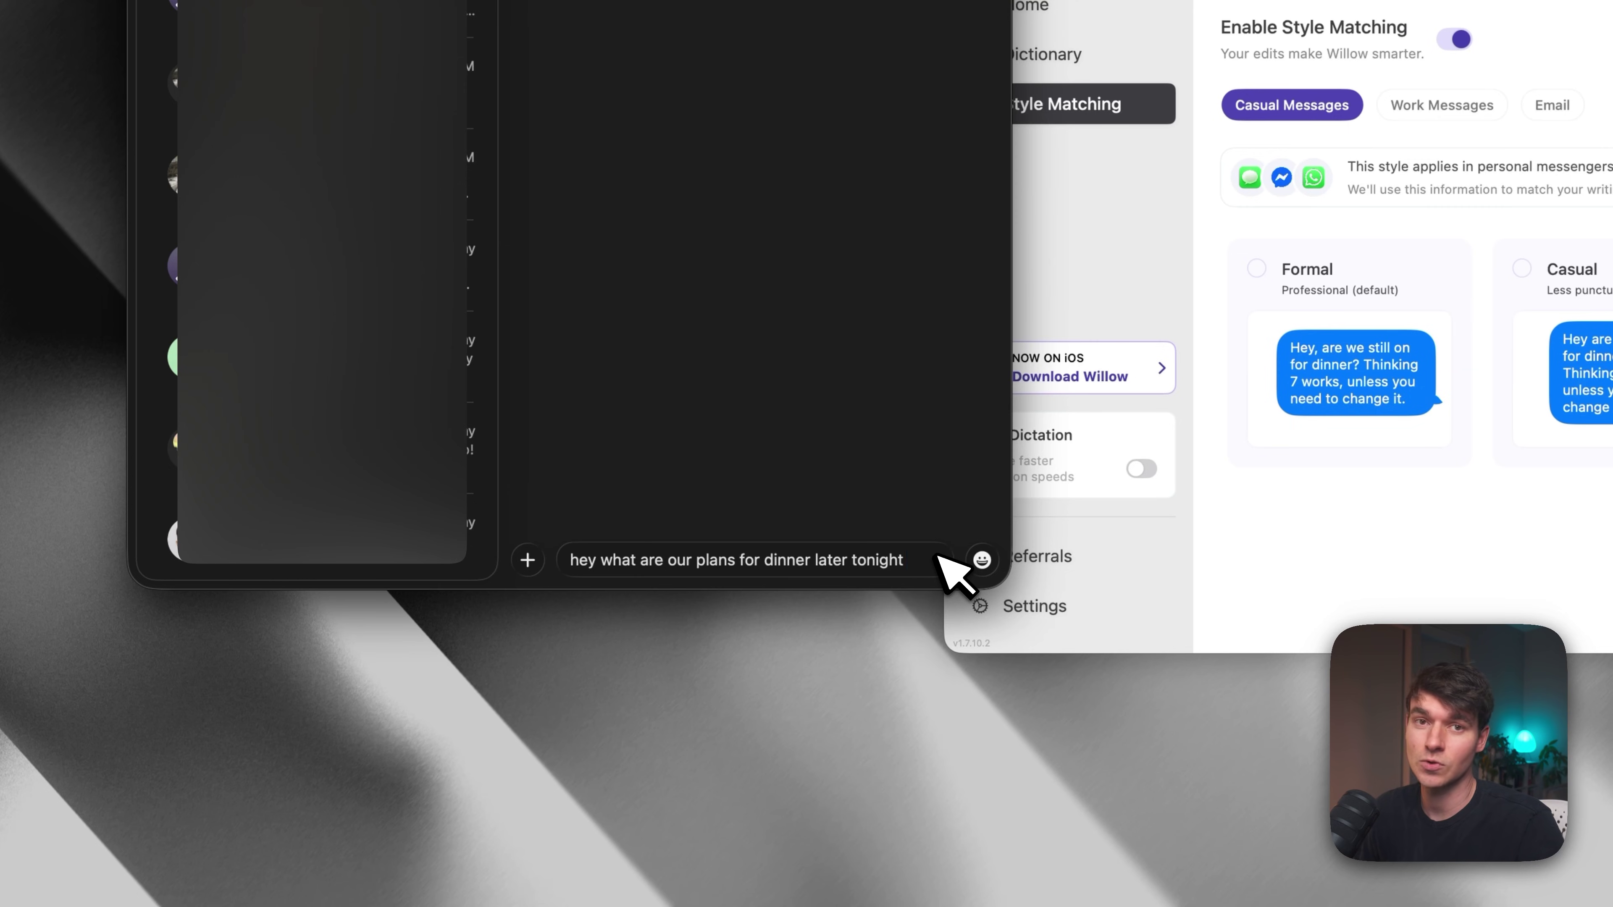
Replace the draft by dictating "hey what do you think that we want to do for dinner tonight" and examine its casing and punctuation.
{"action": "left_click_drag", "start_coordinate": [938, 556], "coordinate": [503, 525]}
{"action": "key", "text": "BackSpace"}
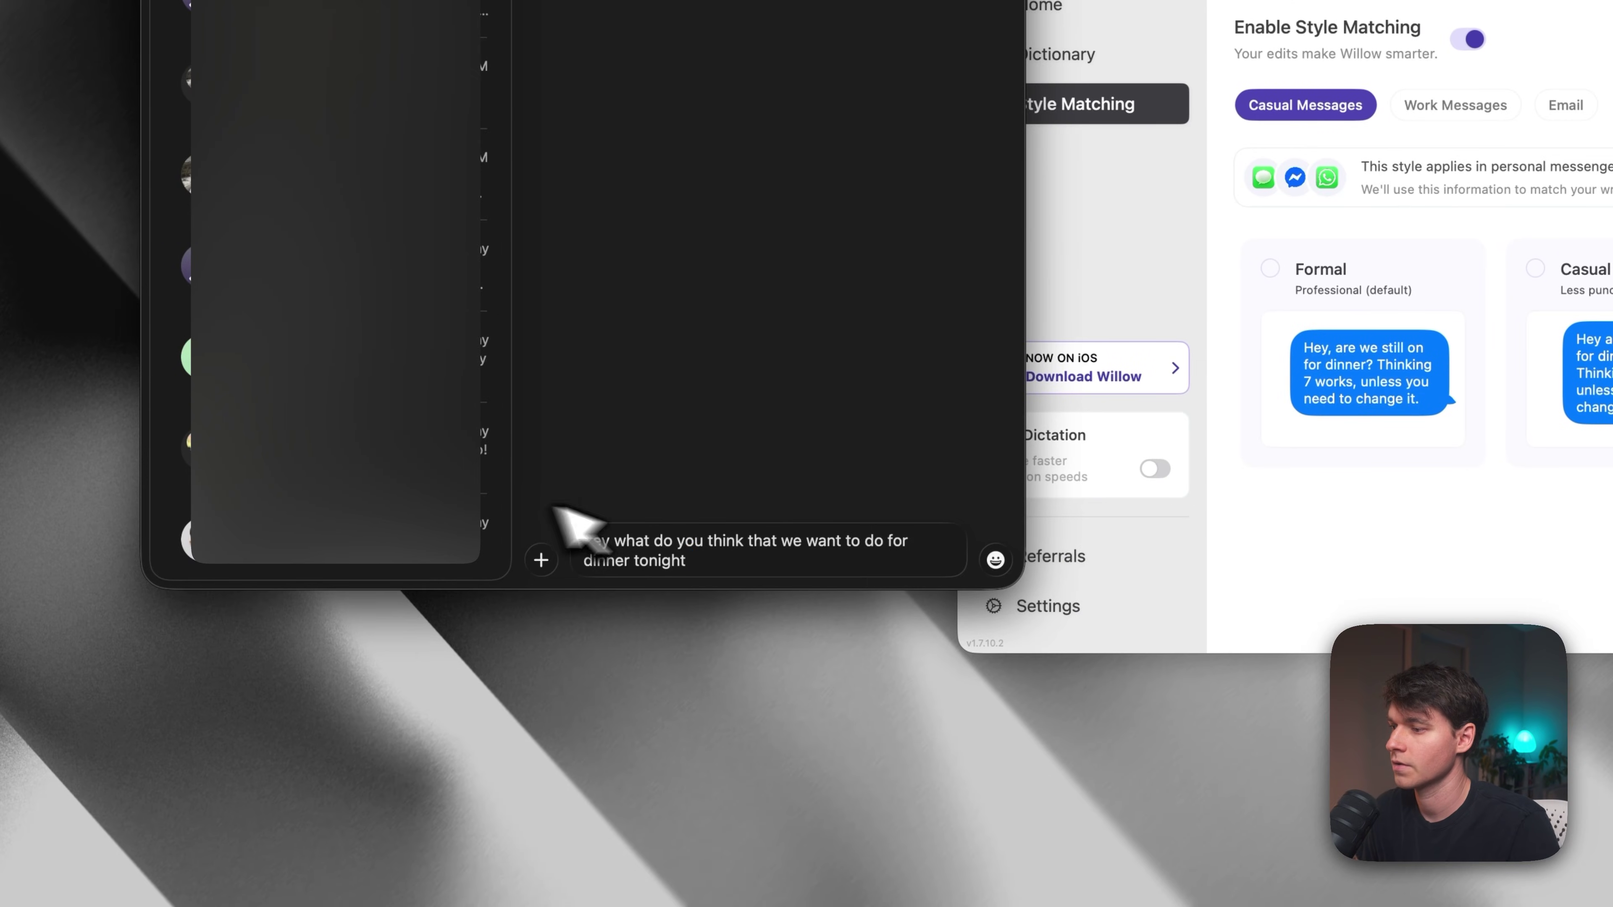
{"action": "key", "text": "super+a"}
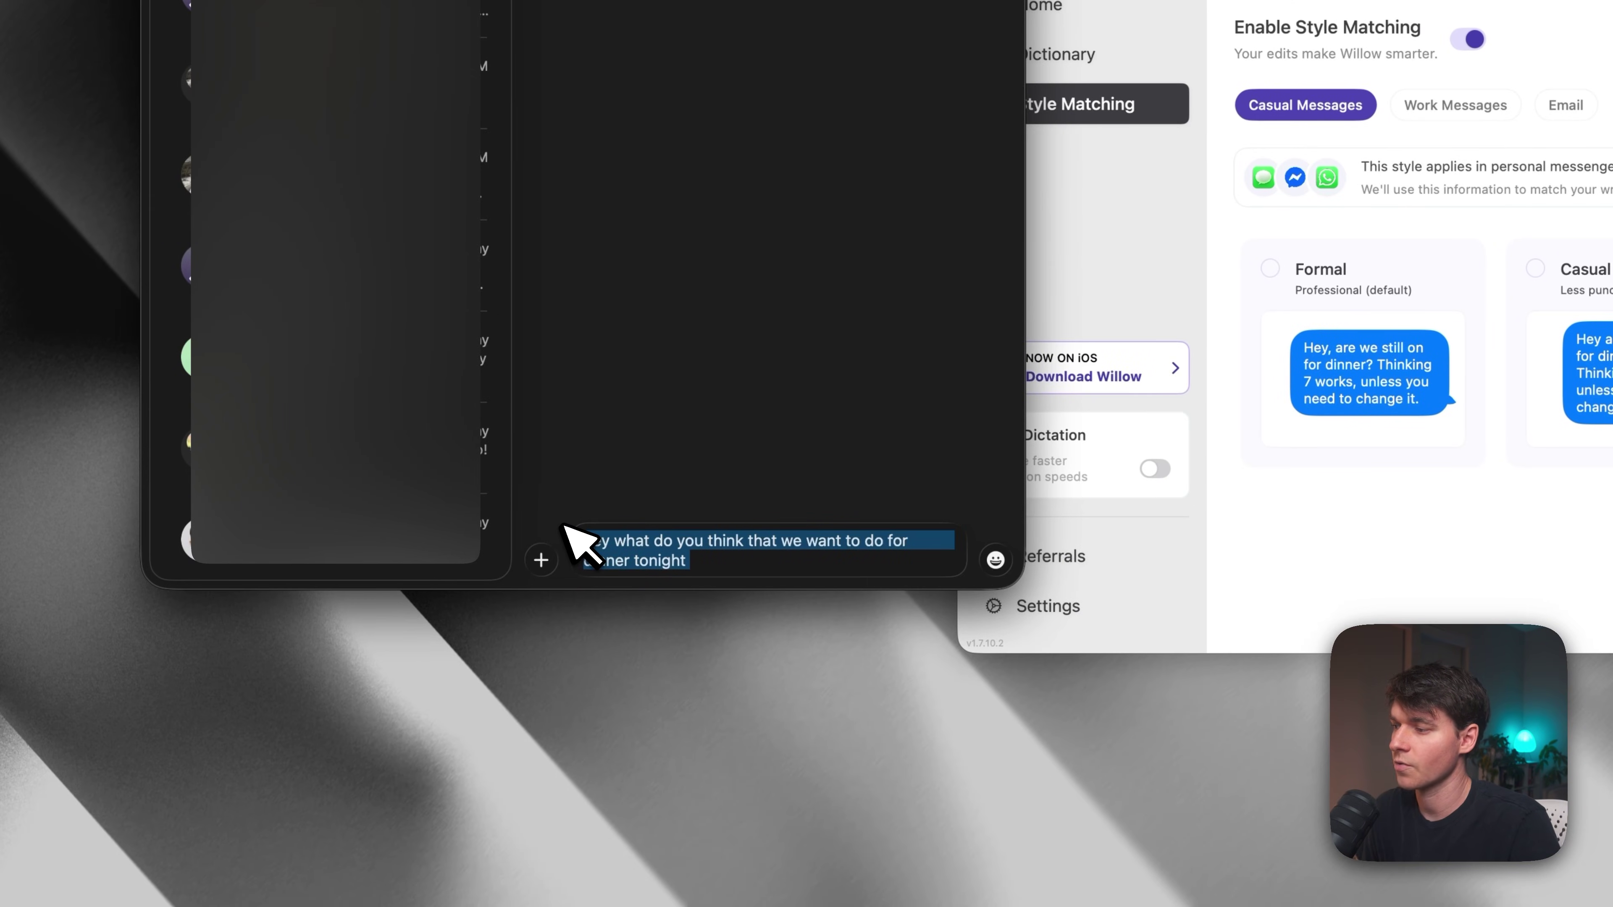
{"action": "left_click", "coordinate": [749, 560]}
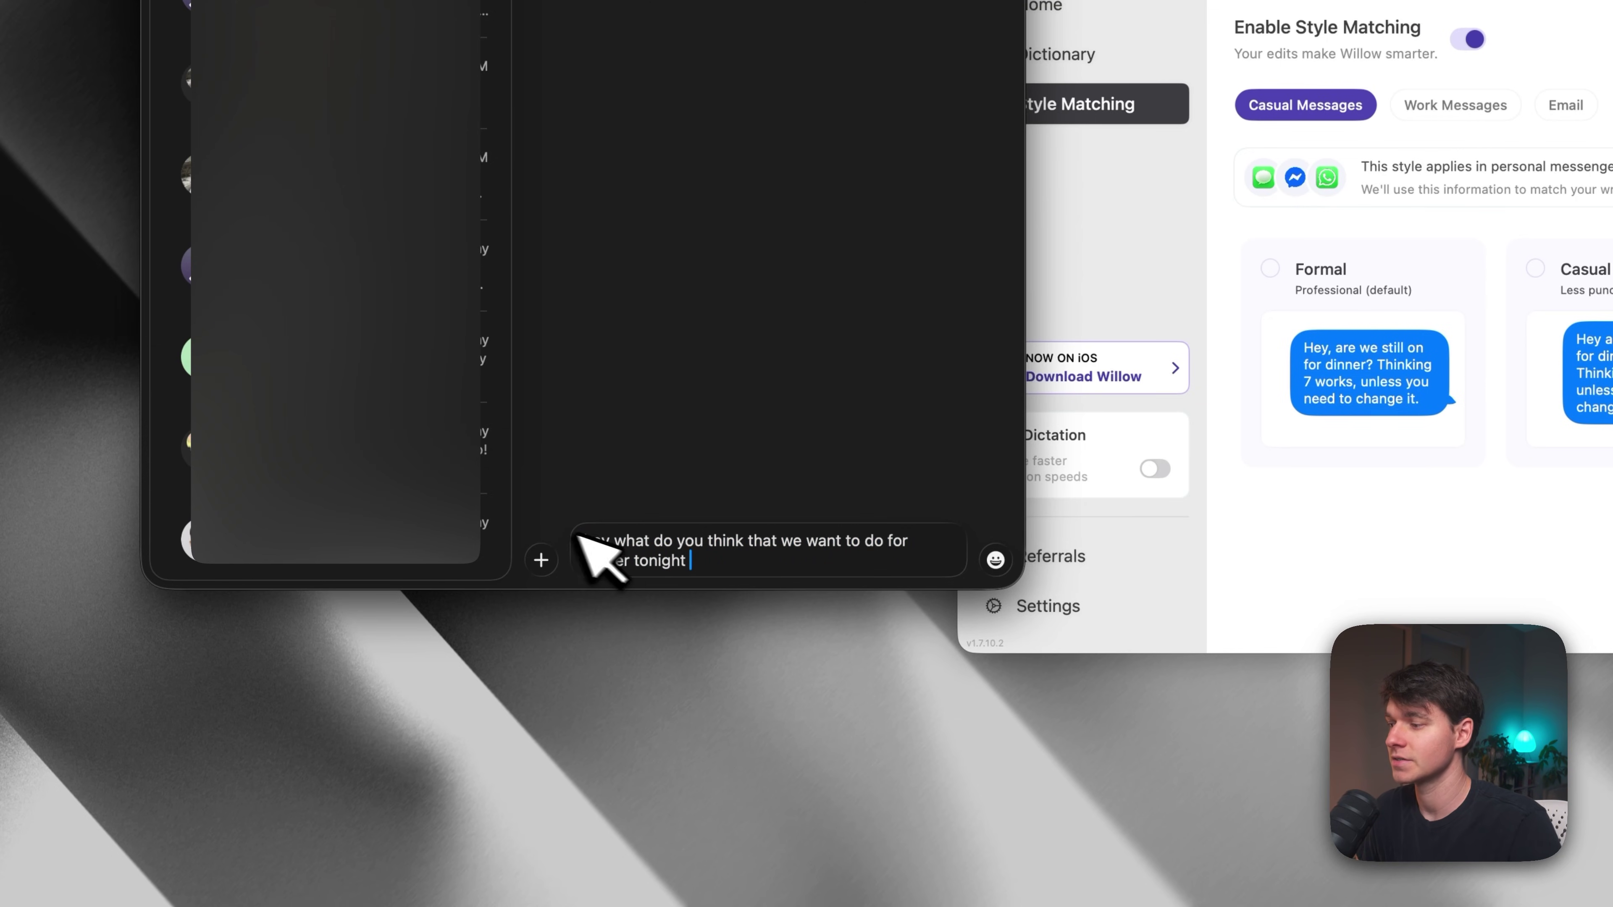
{"action": "left_click_drag", "start_coordinate": [591, 542], "coordinate": [720, 595]}
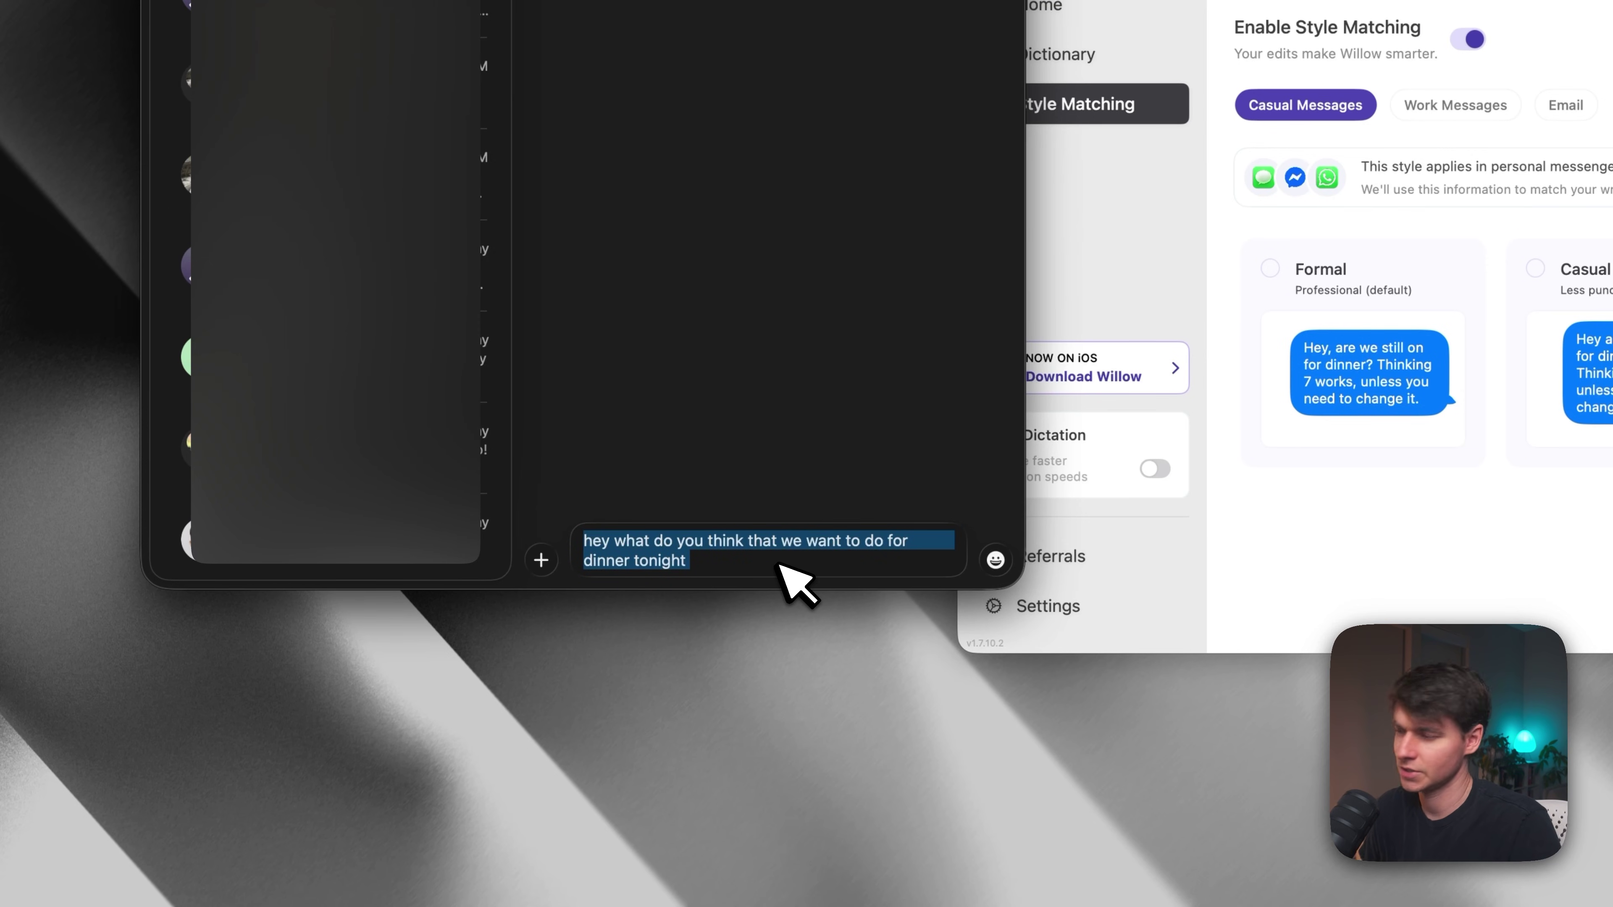
{"action": "left_click_drag", "start_coordinate": [772, 568], "coordinate": [551, 506]}
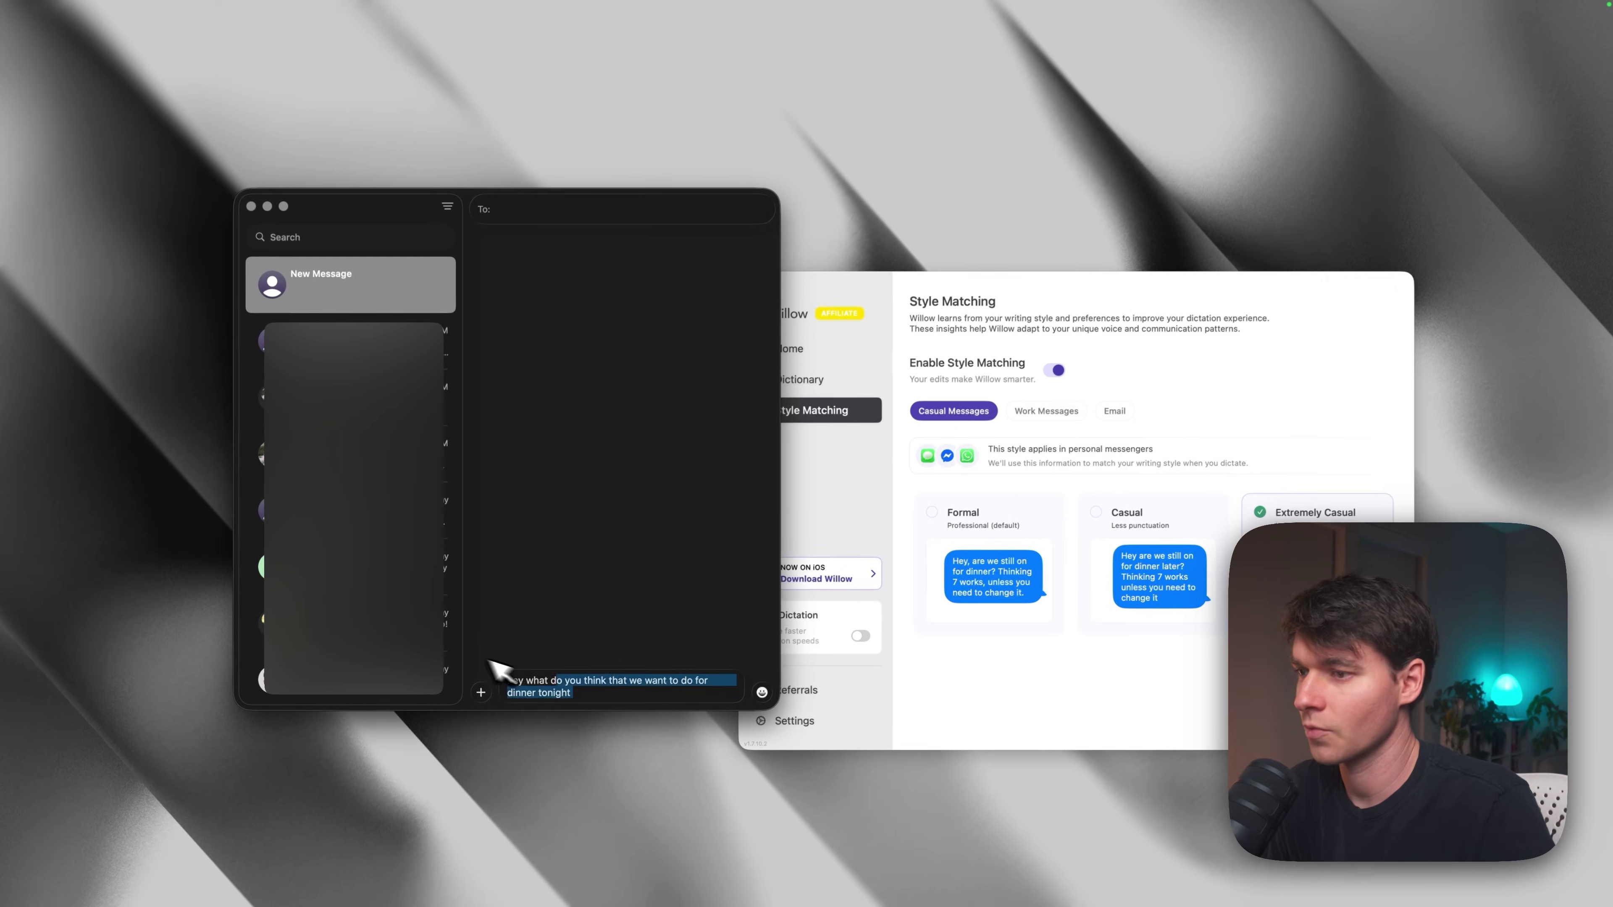
{"action": "left_click_drag", "start_coordinate": [490, 662], "coordinate": [495, 667]}
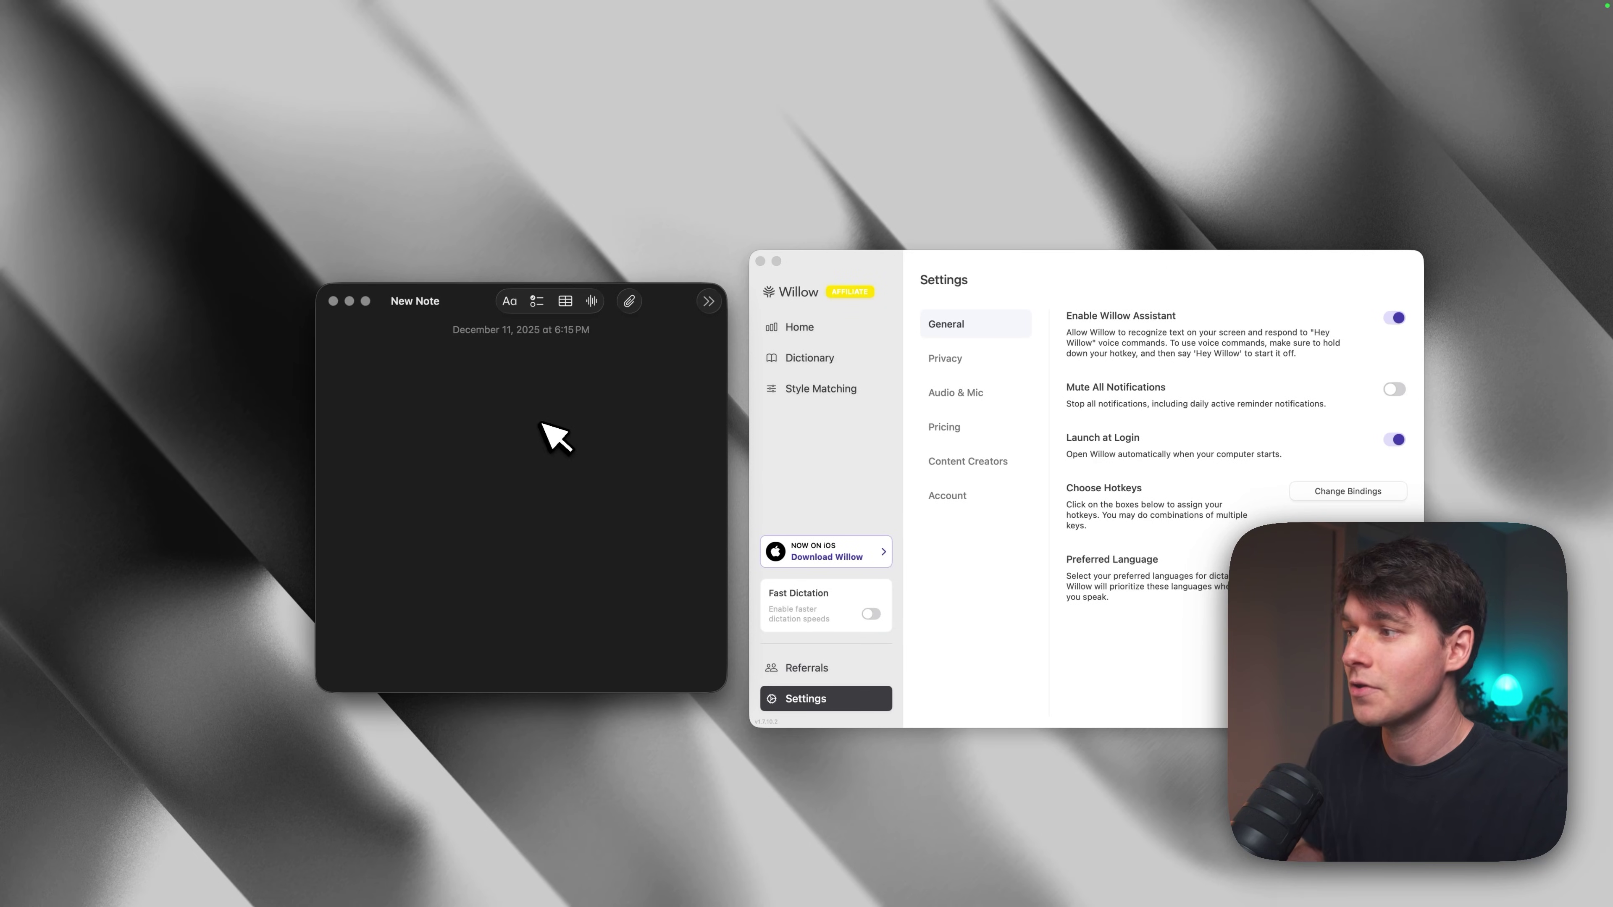
In a blank note, ask Willow Assistant by voice where Nashville is located and examine the inserted sentence.
{"action": "left_click", "coordinate": [466, 389]}
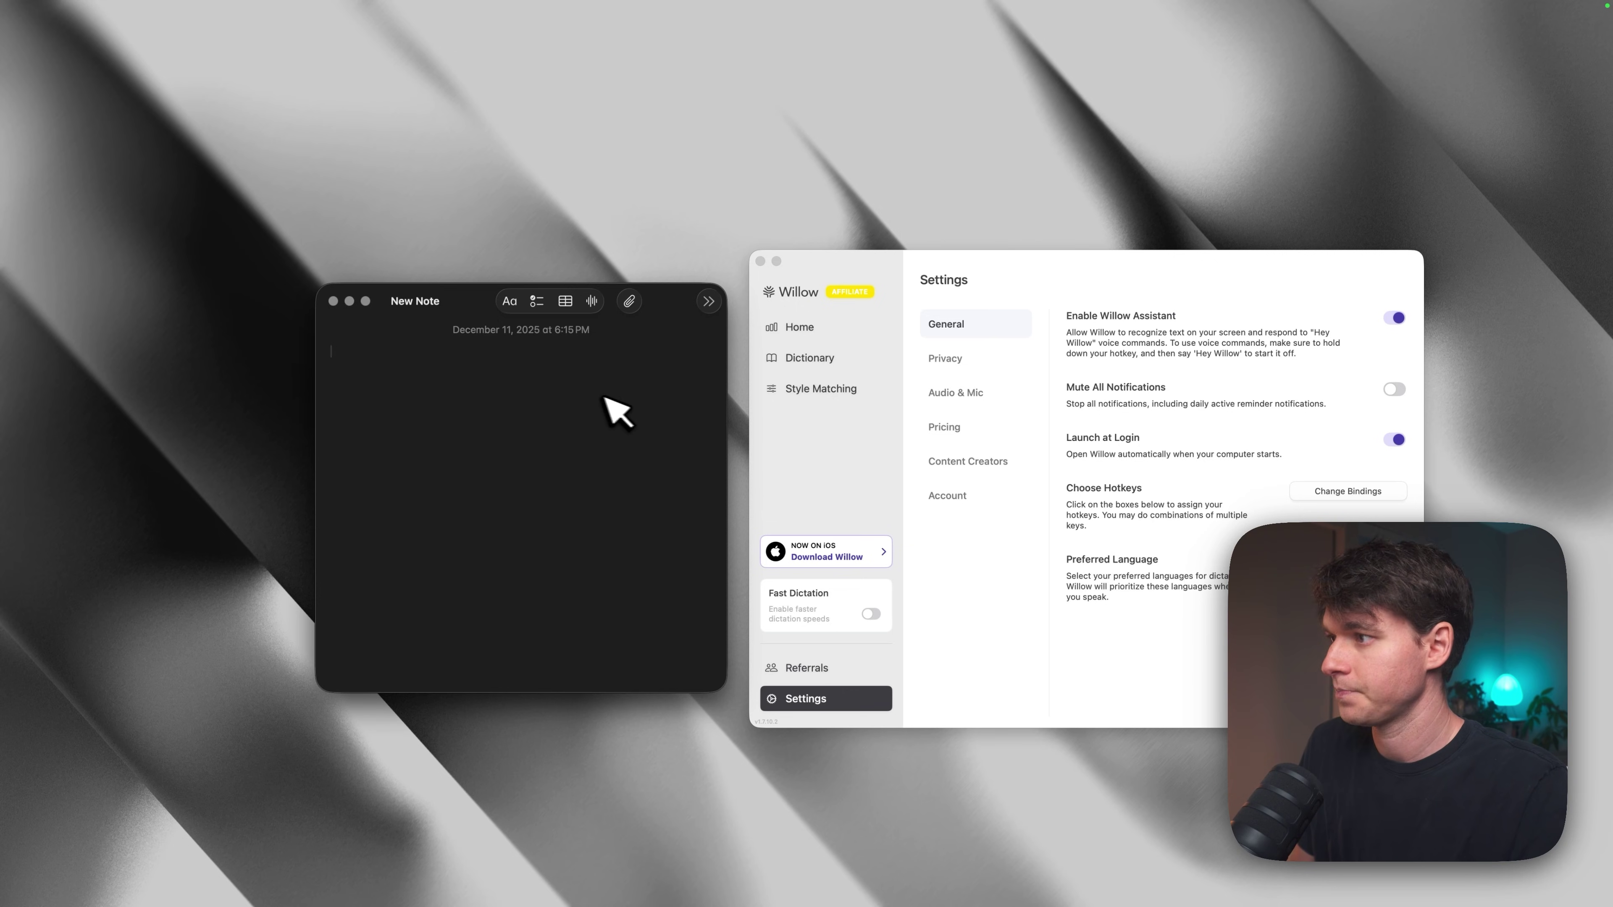
{"action": "key", "text": "fn"}
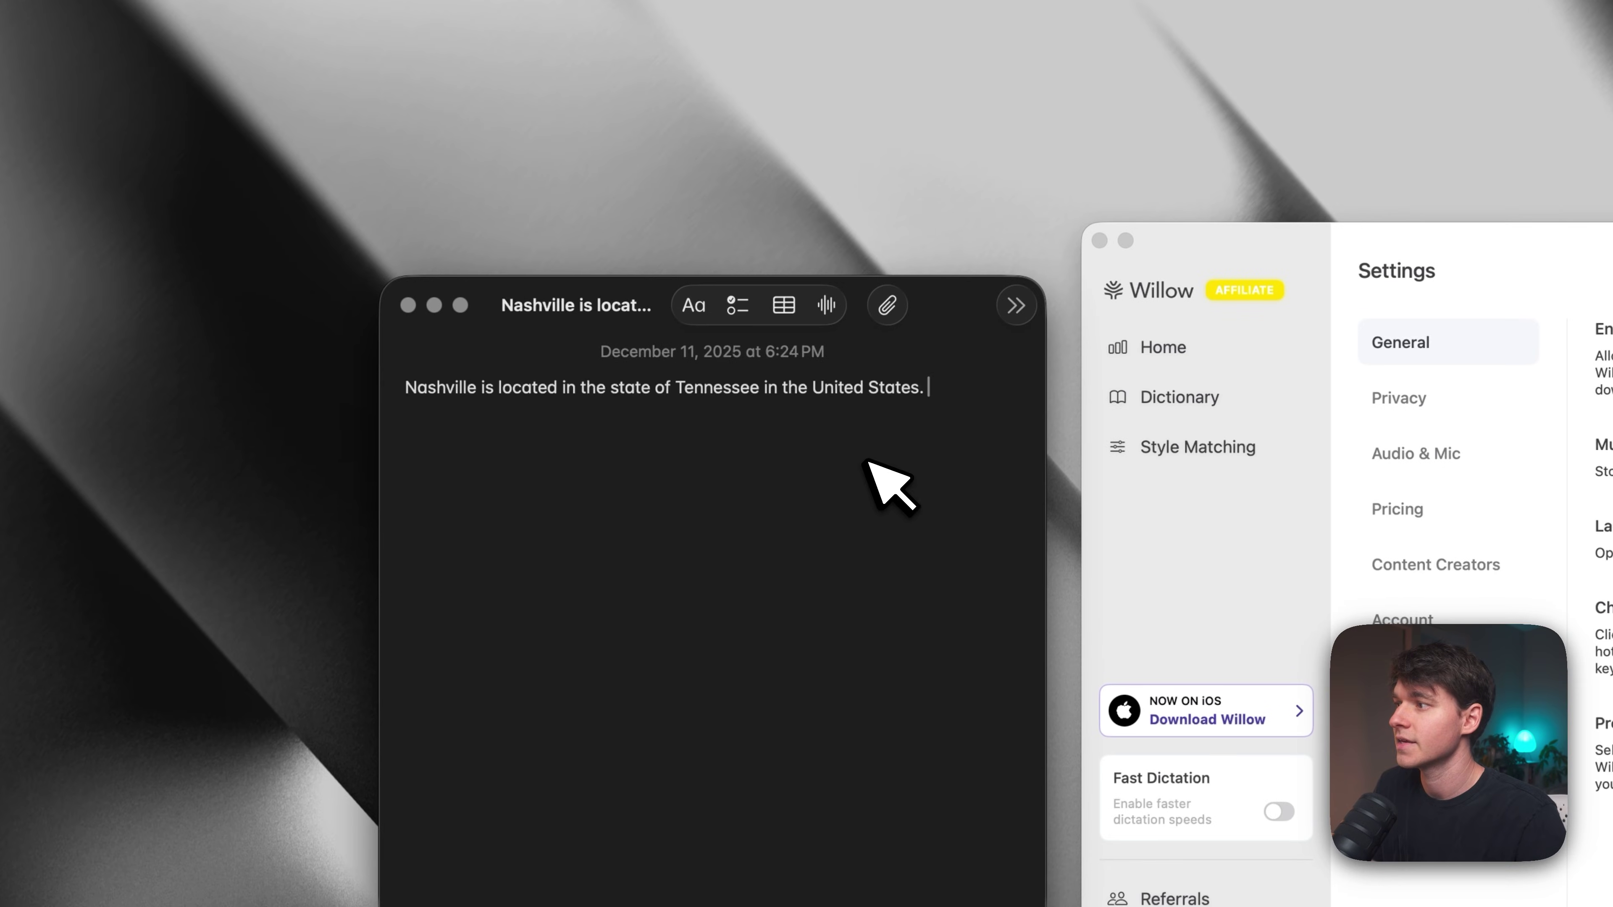
{"action": "left_click_drag", "start_coordinate": [421, 389], "coordinate": [781, 400]}
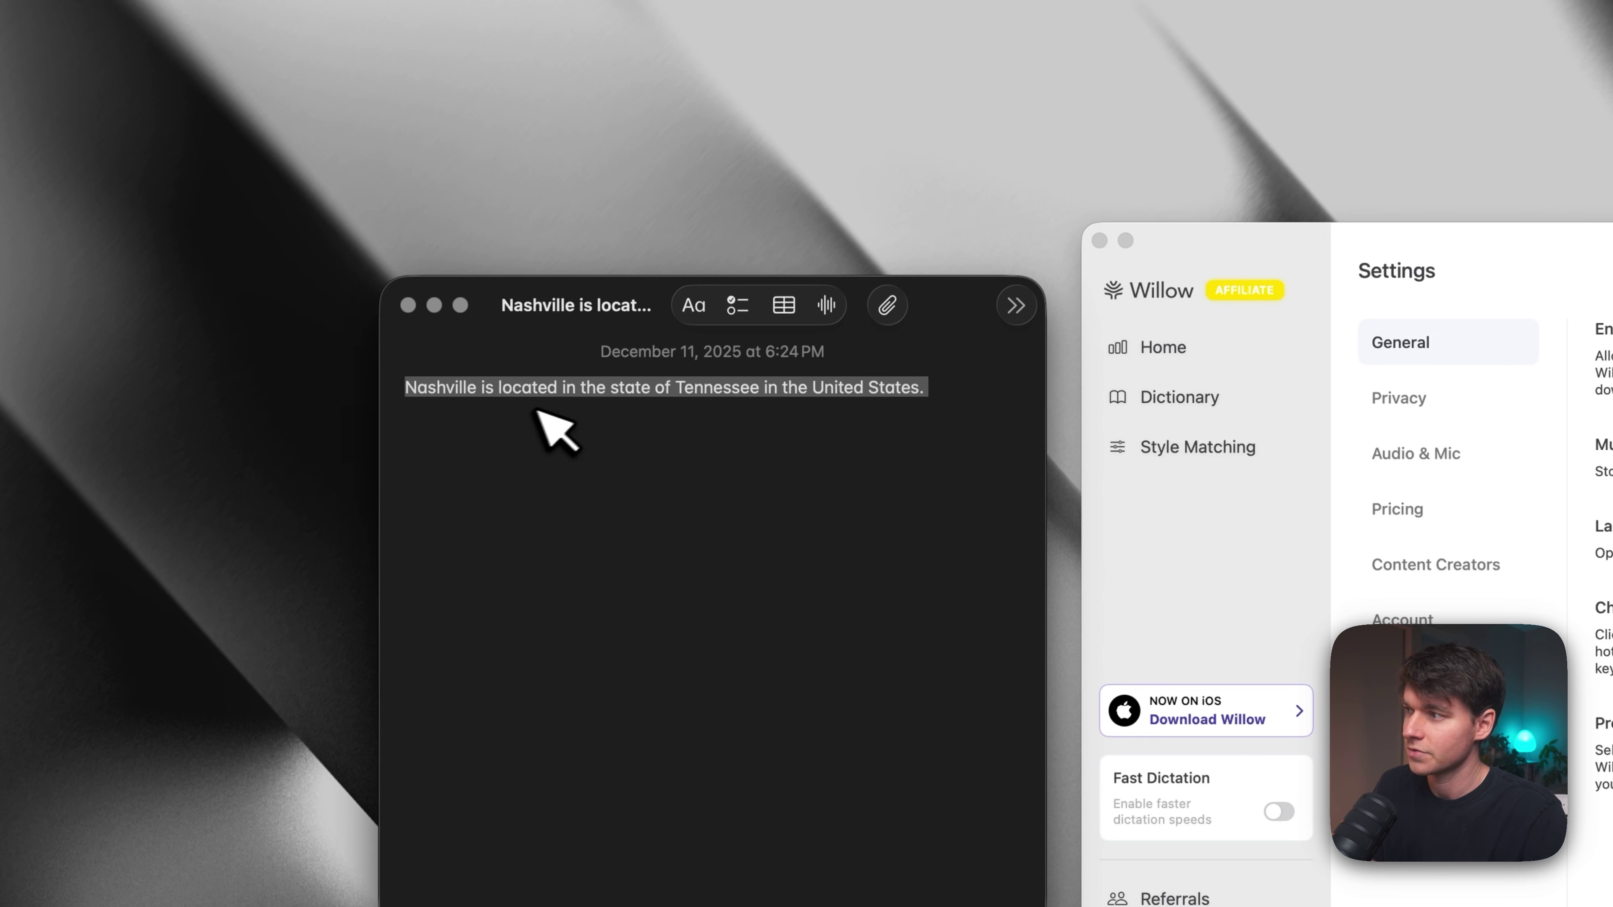
{"action": "left_click_drag", "start_coordinate": [540, 407], "coordinate": [944, 386]}
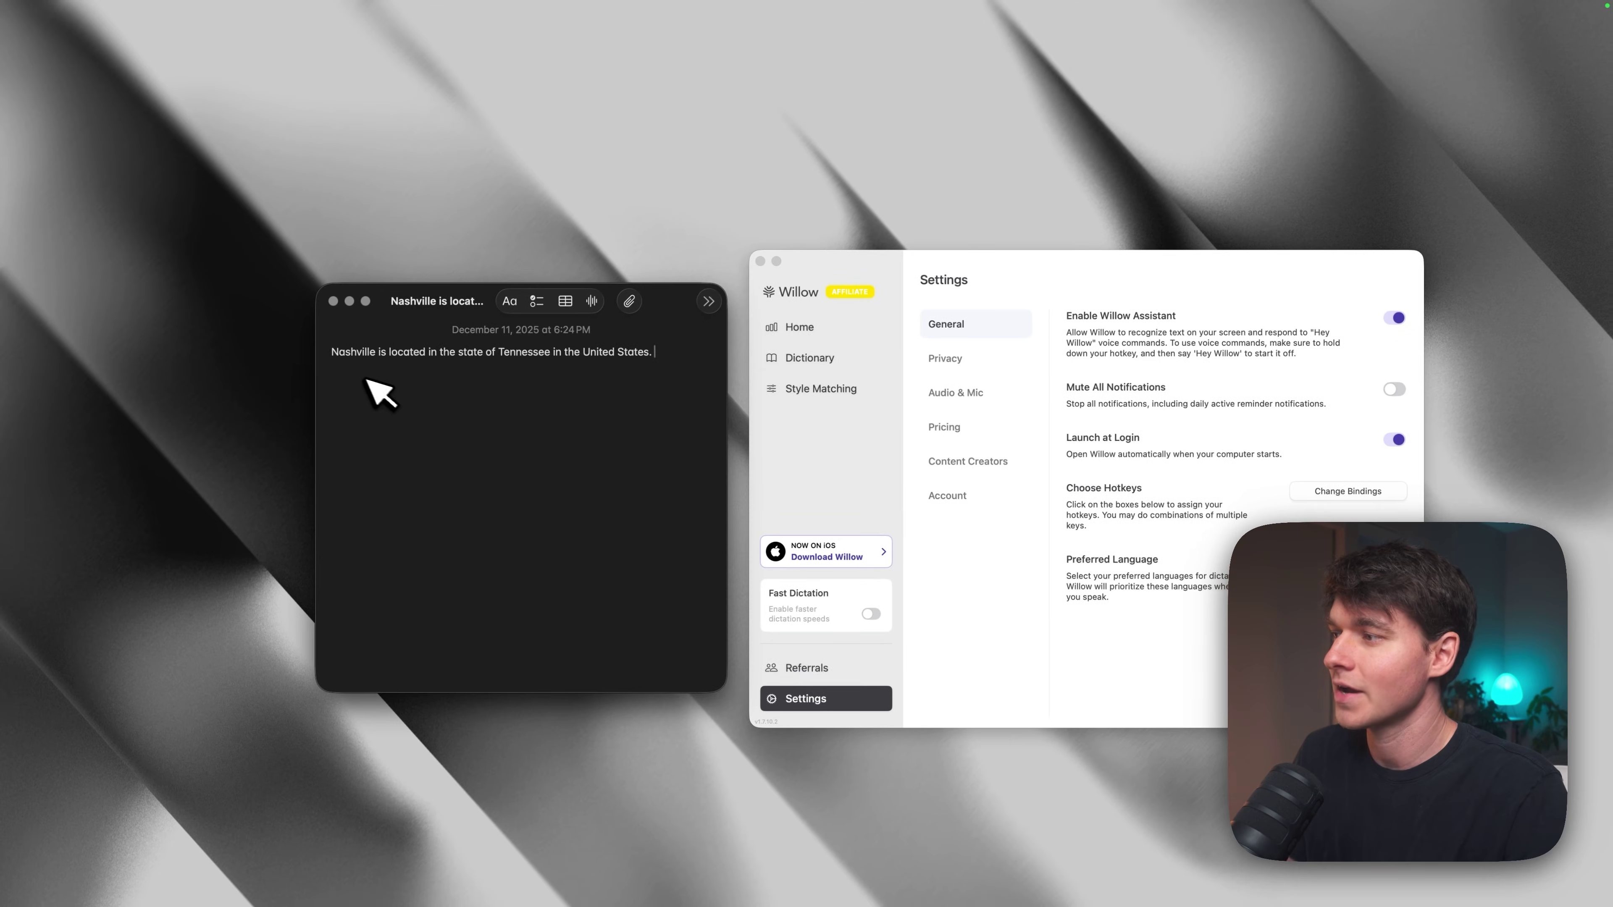
{"action": "left_click_drag", "start_coordinate": [333, 351], "coordinate": [663, 364]}
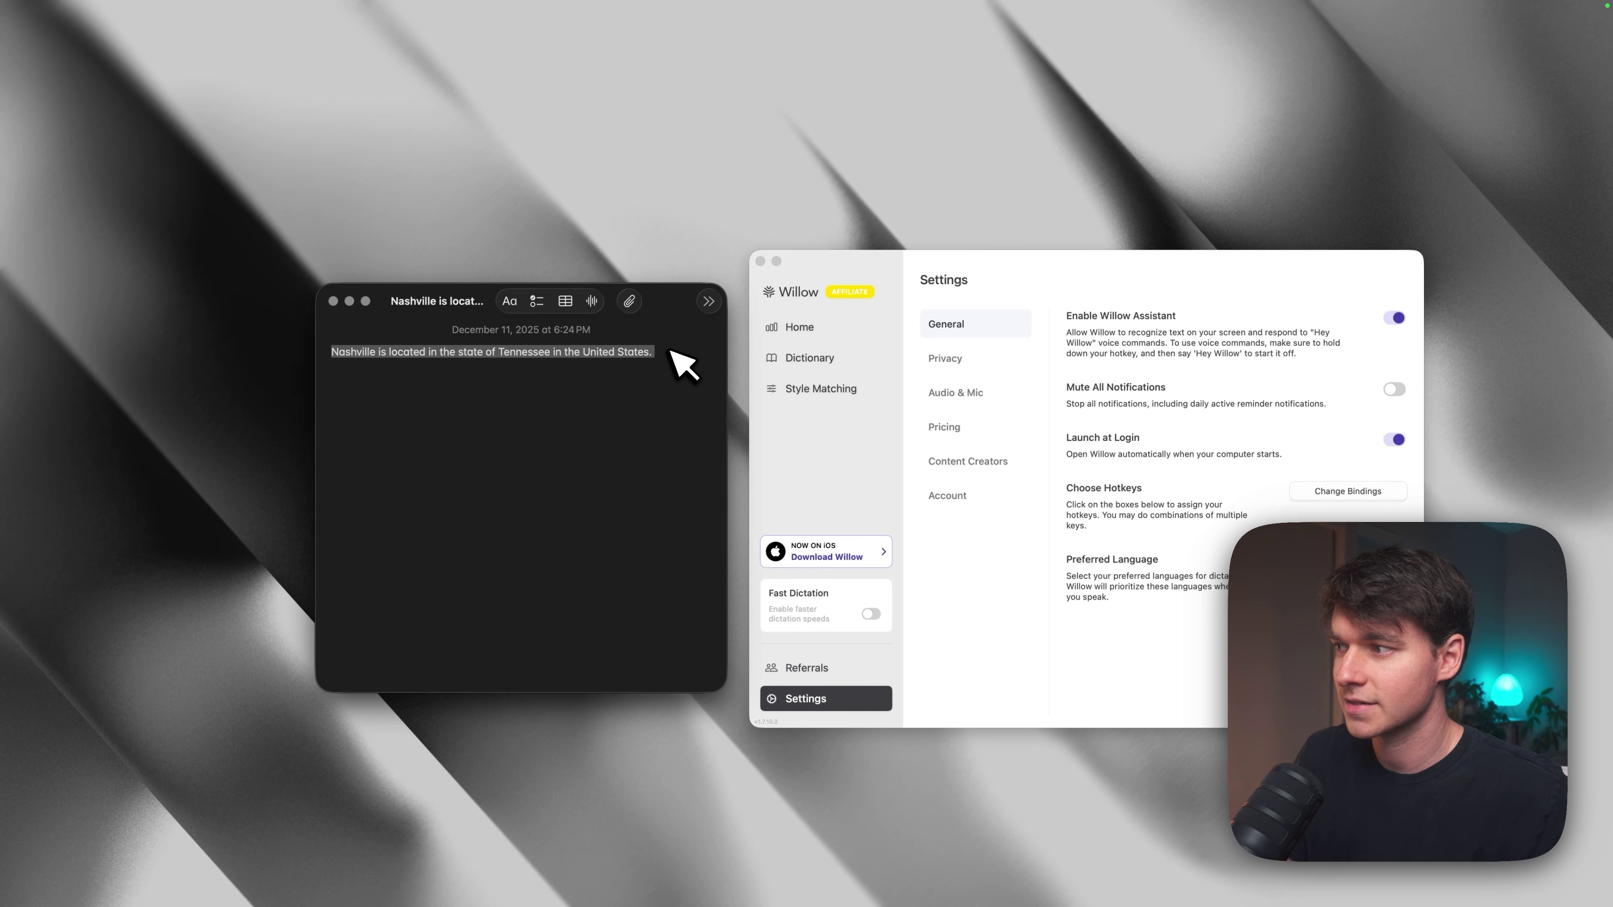
{"action": "left_click", "coordinate": [657, 356]}
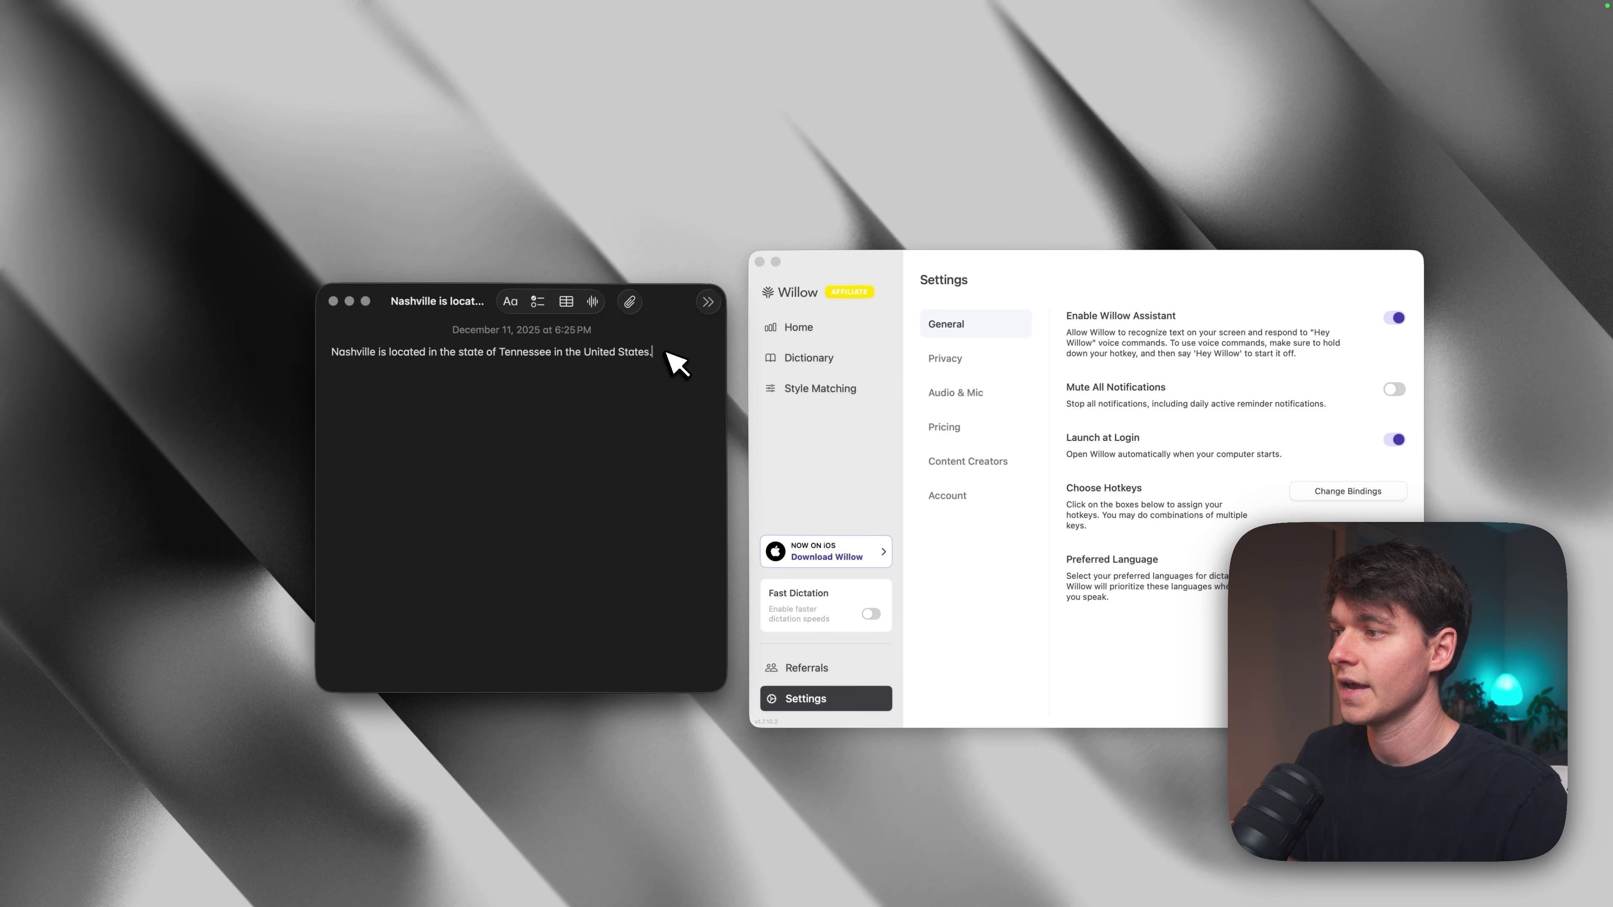
Select the Nashville sentence and have Willow Assistant expand it by voice into a paragraph on the city's music, culture and food.
{"action": "left_click_drag", "start_coordinate": [663, 353], "coordinate": [330, 342]}
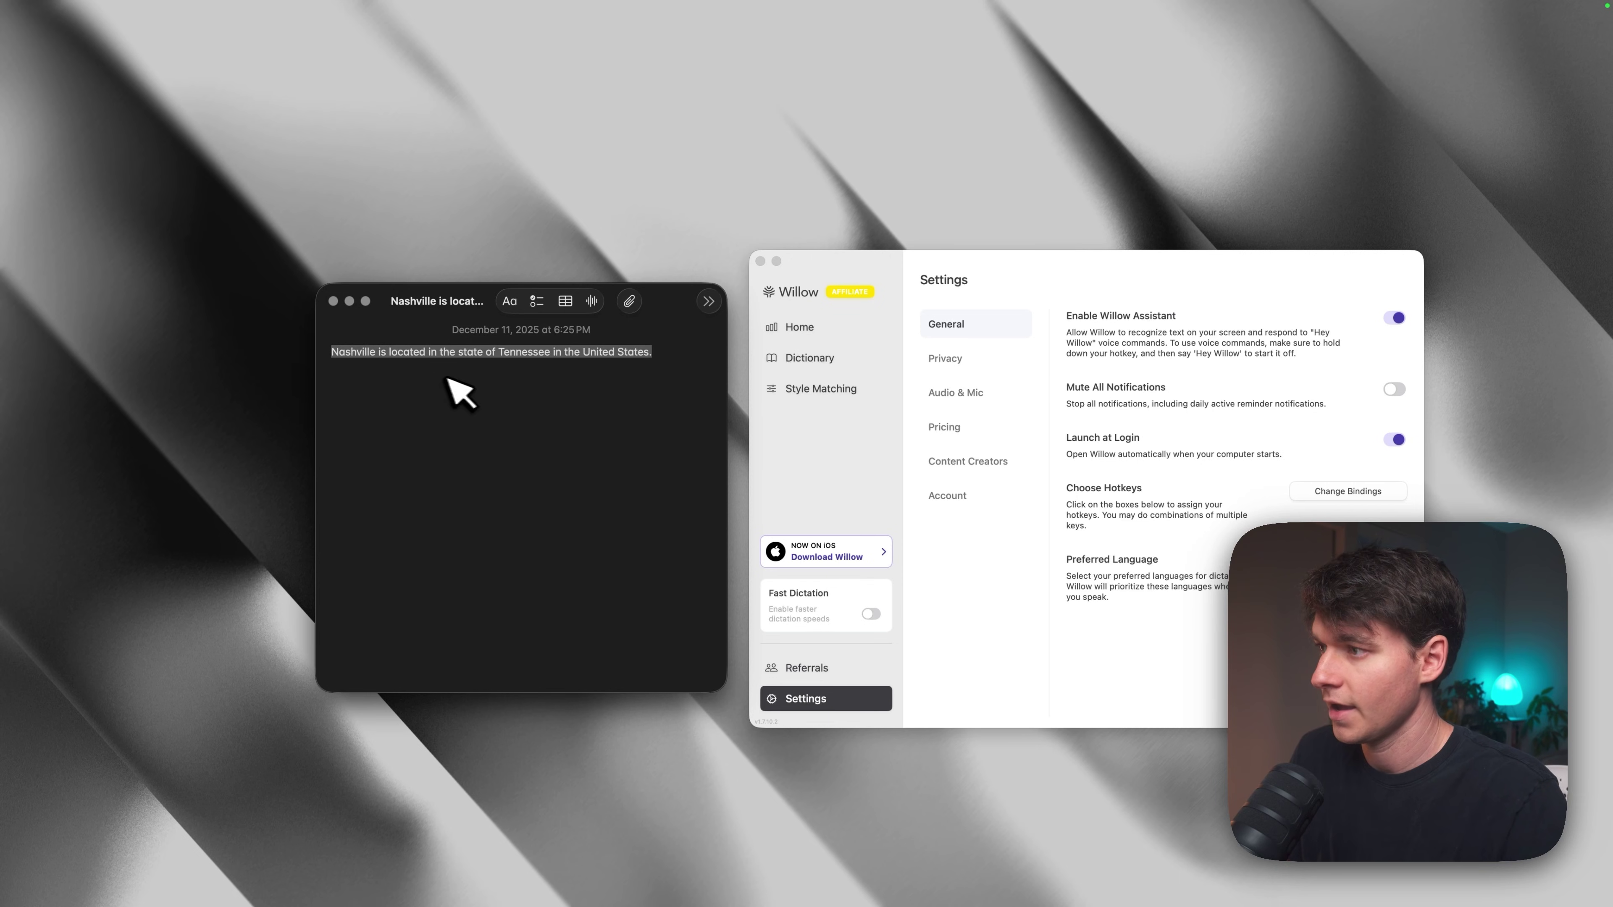
{"action": "key", "text": "fn"}
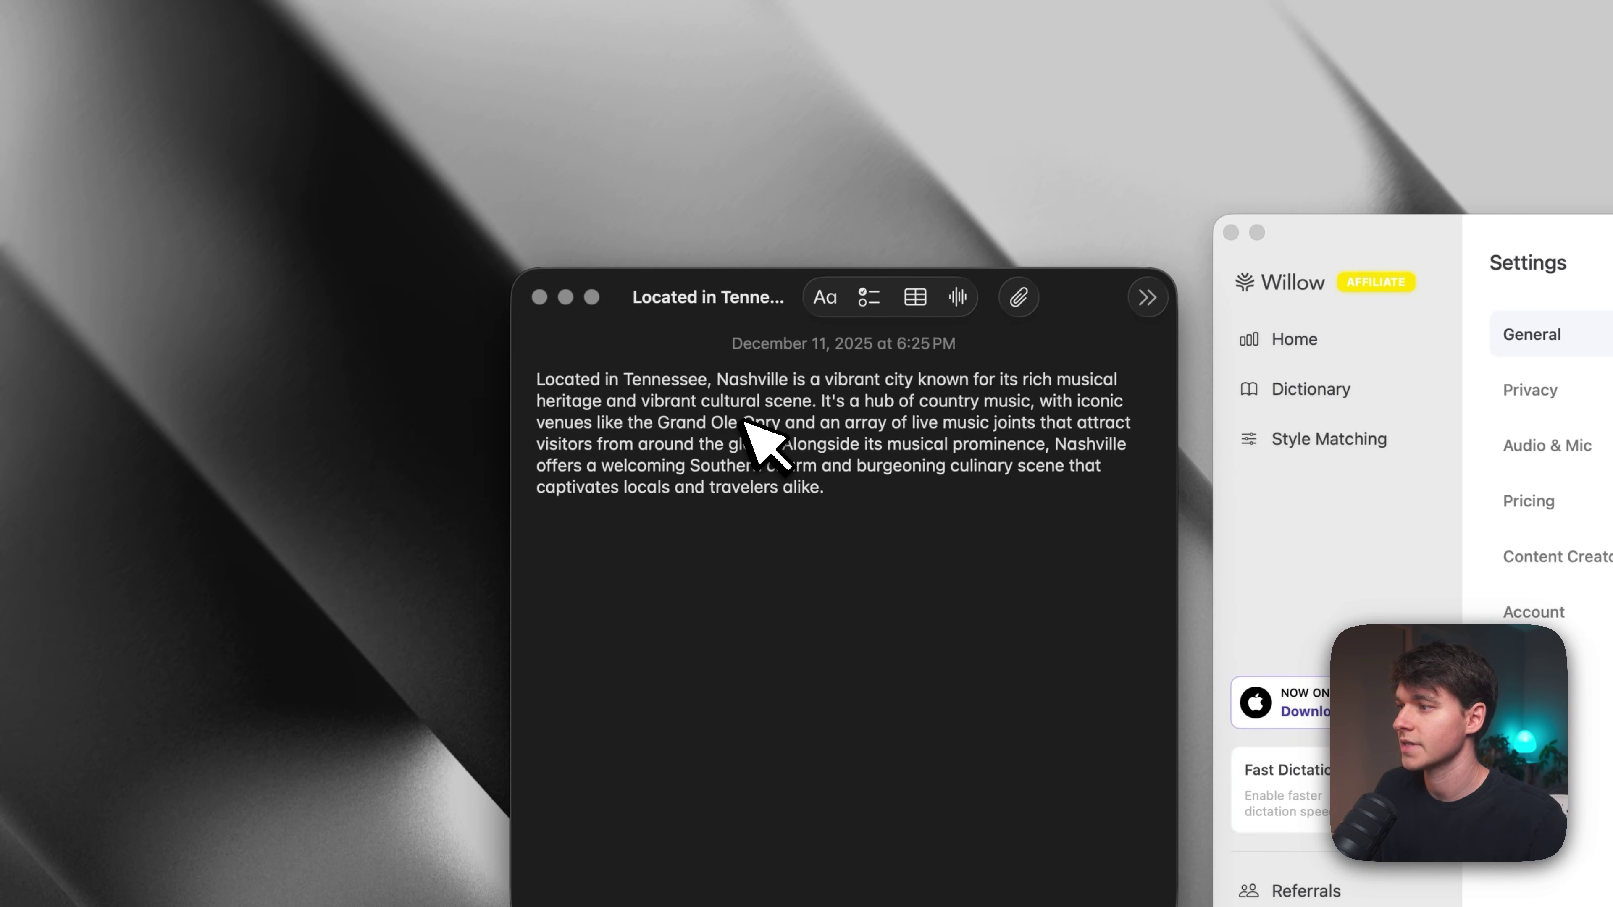
{"action": "left_click_drag", "start_coordinate": [943, 515], "coordinate": [425, 353]}
{"action": "left_click", "coordinate": [842, 485]}
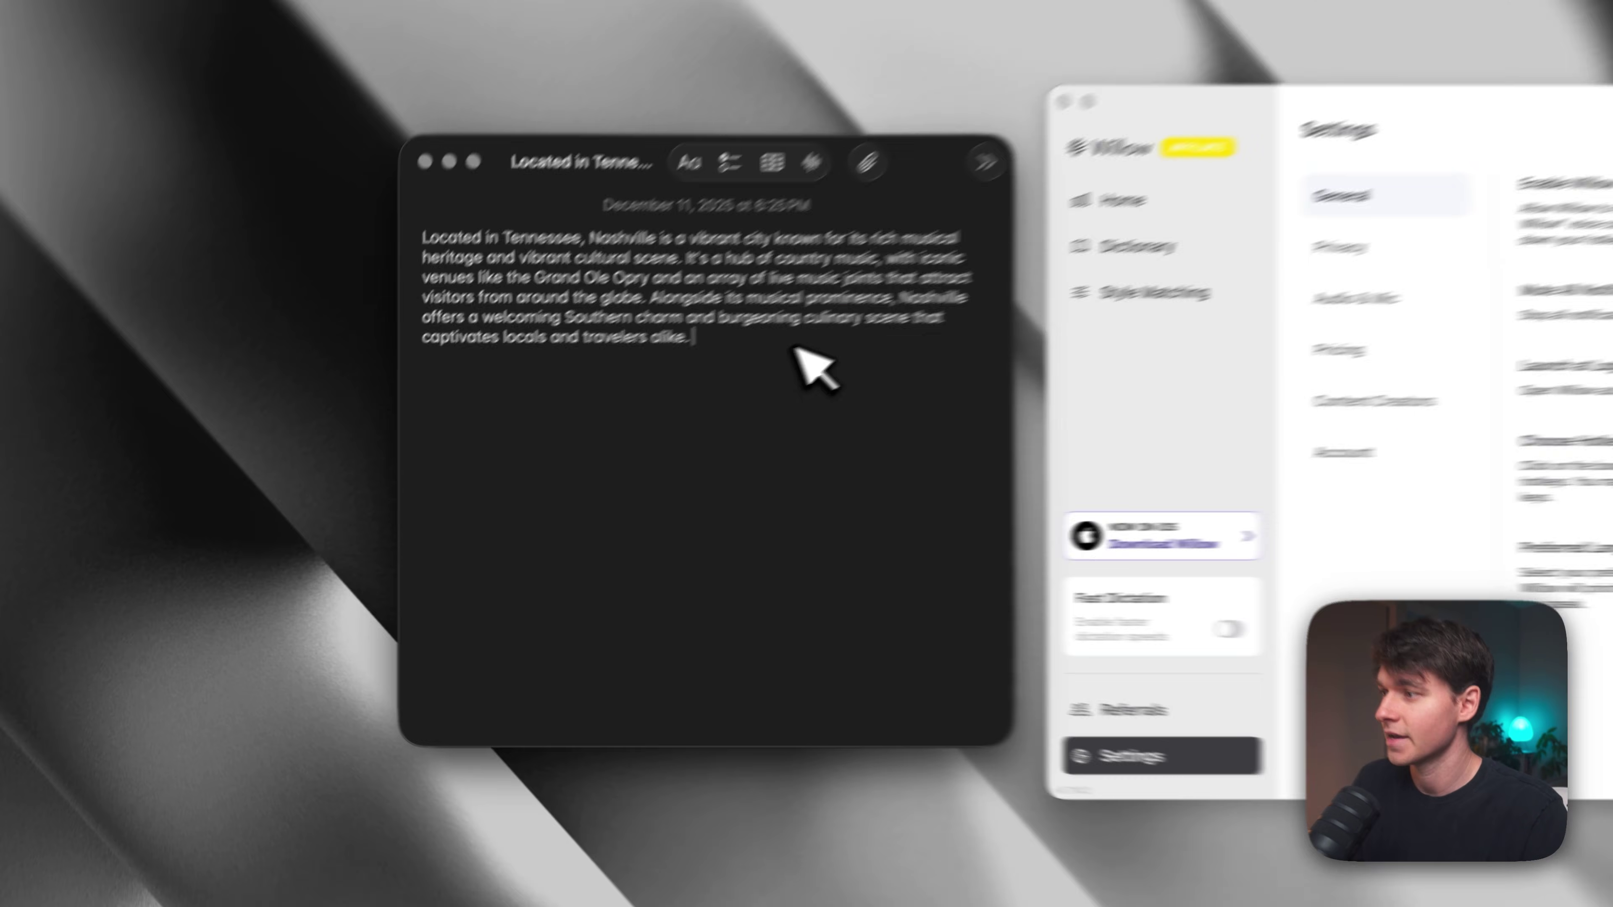
Have Willow Assistant turn the Nashville paragraph into a three-paragraph "Welcome to Nashville, Tennessee" piece and review the text.
{"action": "left_click_drag", "start_coordinate": [797, 350], "coordinate": [365, 238]}
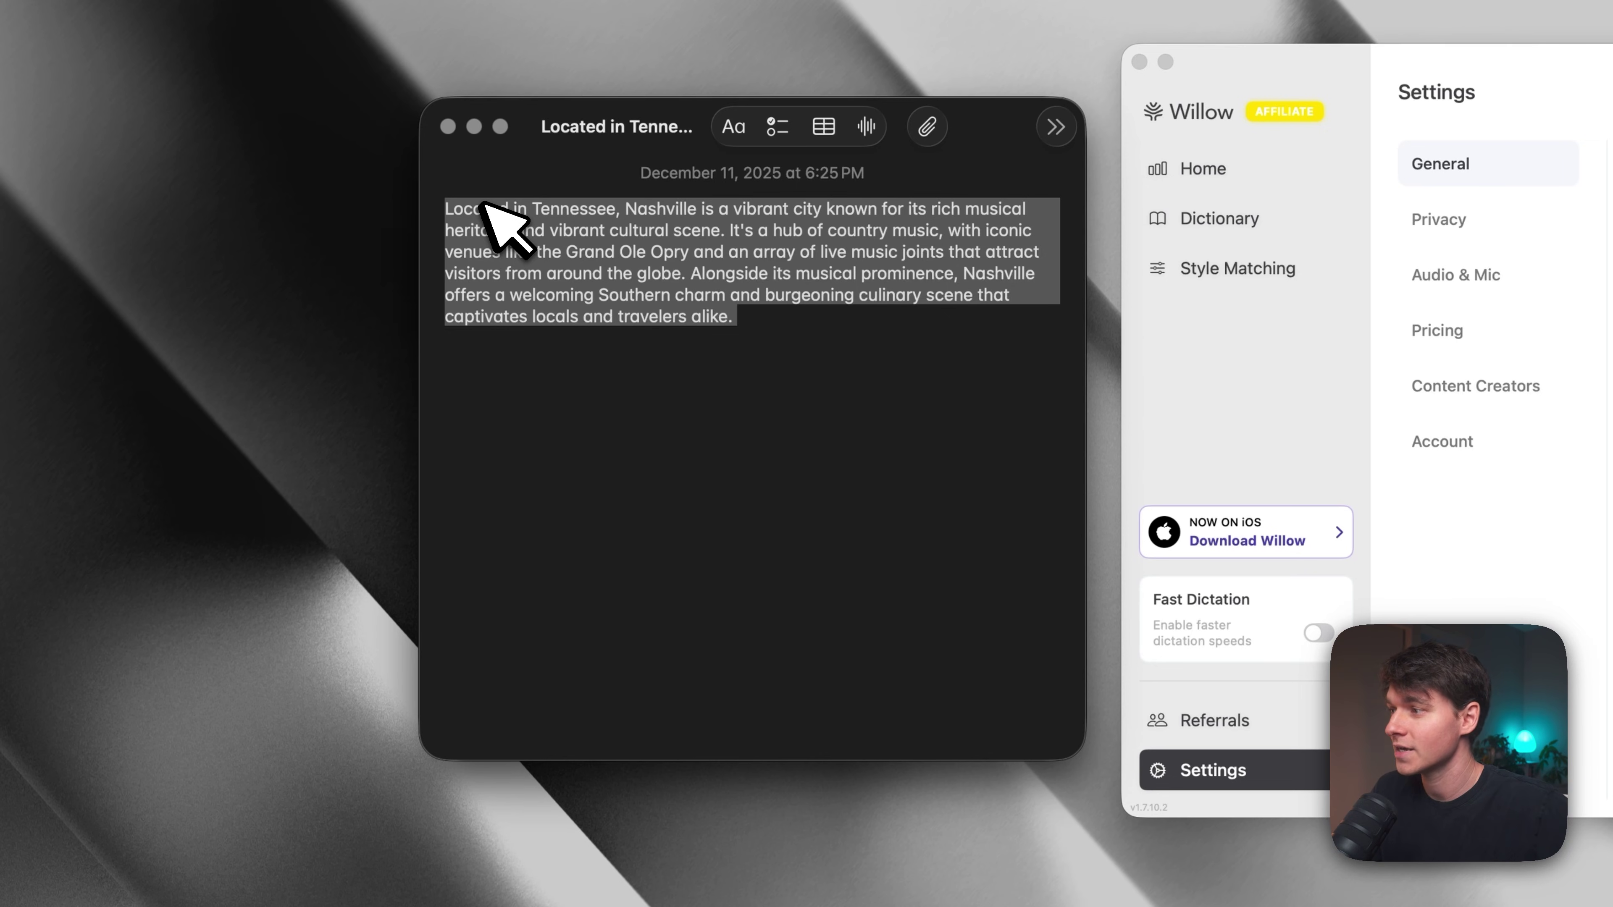
{"action": "left_click", "coordinate": [1003, 373]}
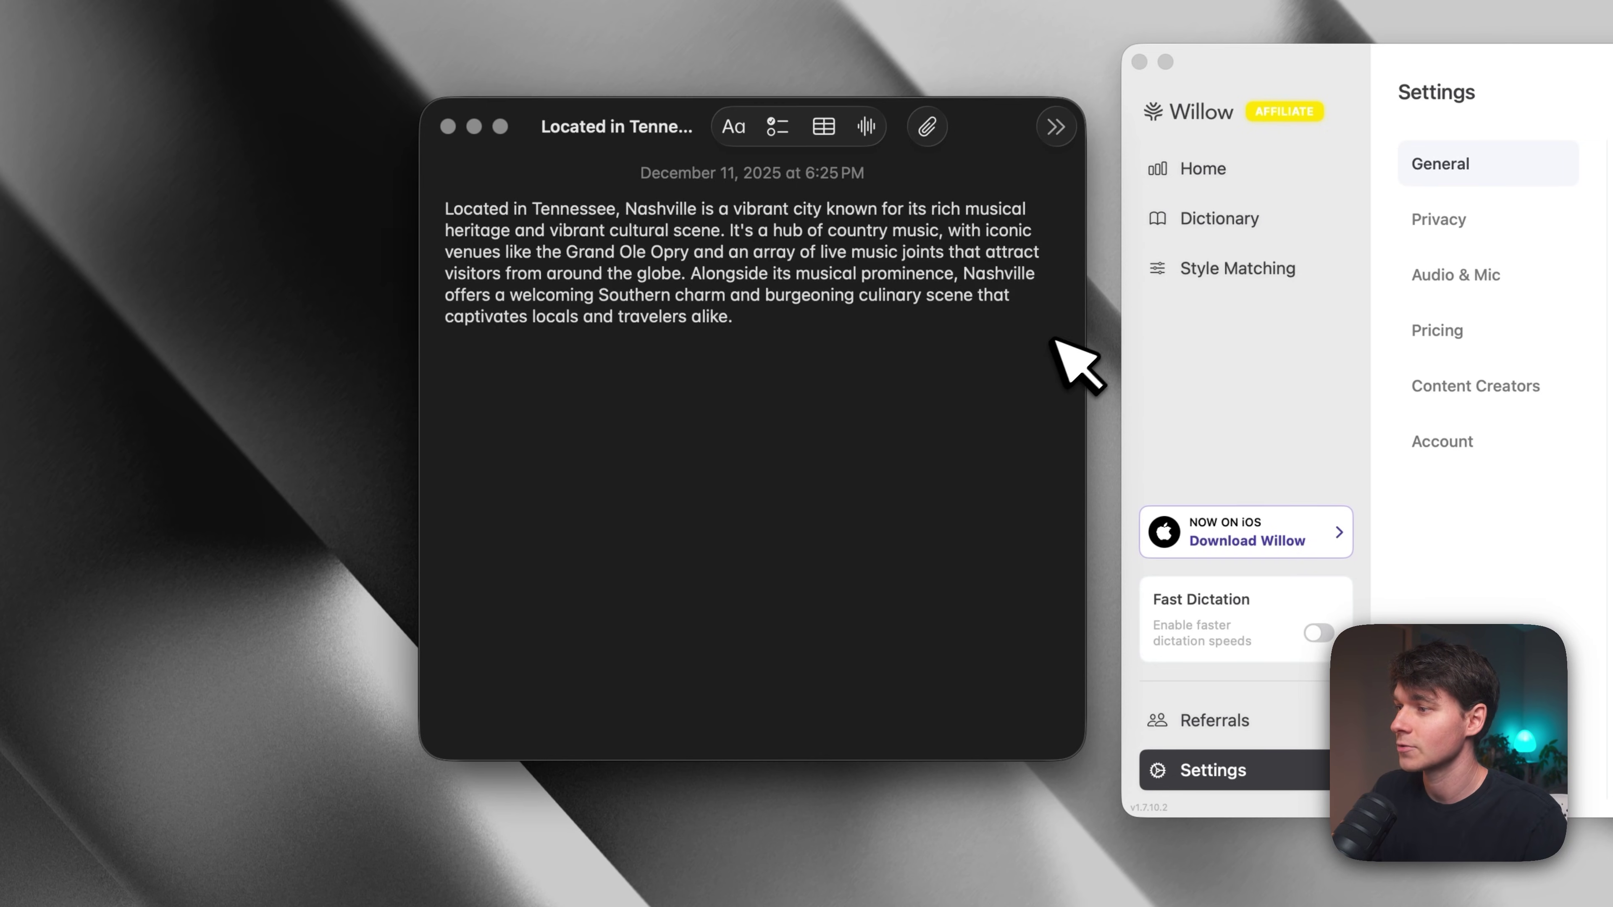
{"action": "key", "text": "super+z"}
{"action": "left_click_drag", "start_coordinate": [788, 624], "coordinate": [1016, 898]}
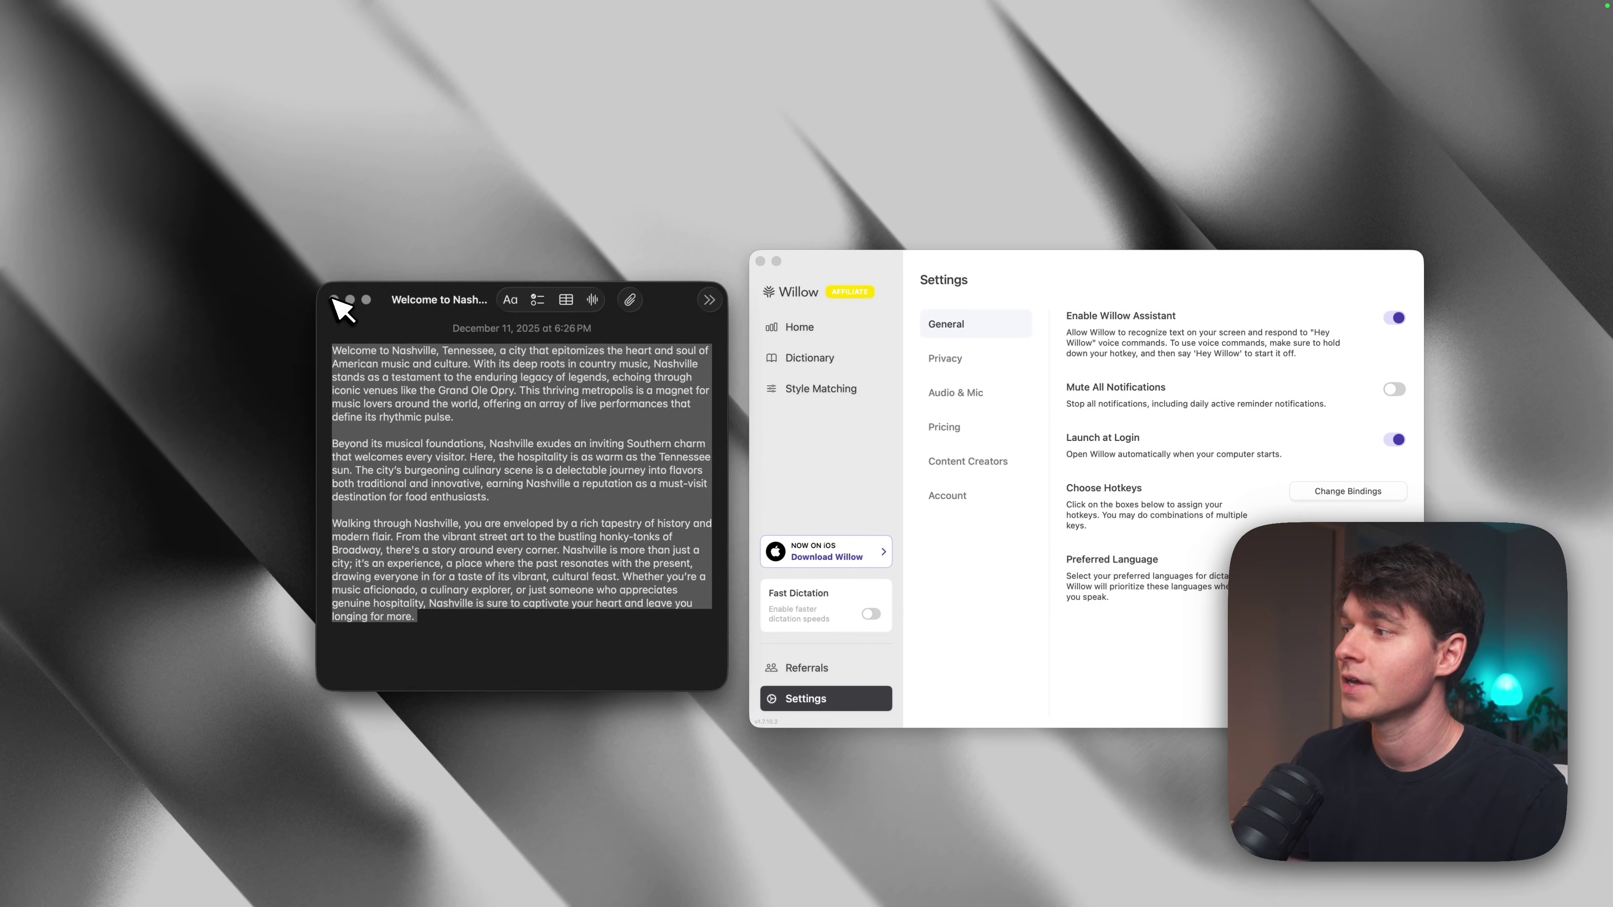
Close the note, switch to Claude and collapse its sidebar to leave the empty chat prompt.
{"action": "left_click", "coordinate": [335, 299]}
{"action": "left_click", "coordinate": [738, 868]}
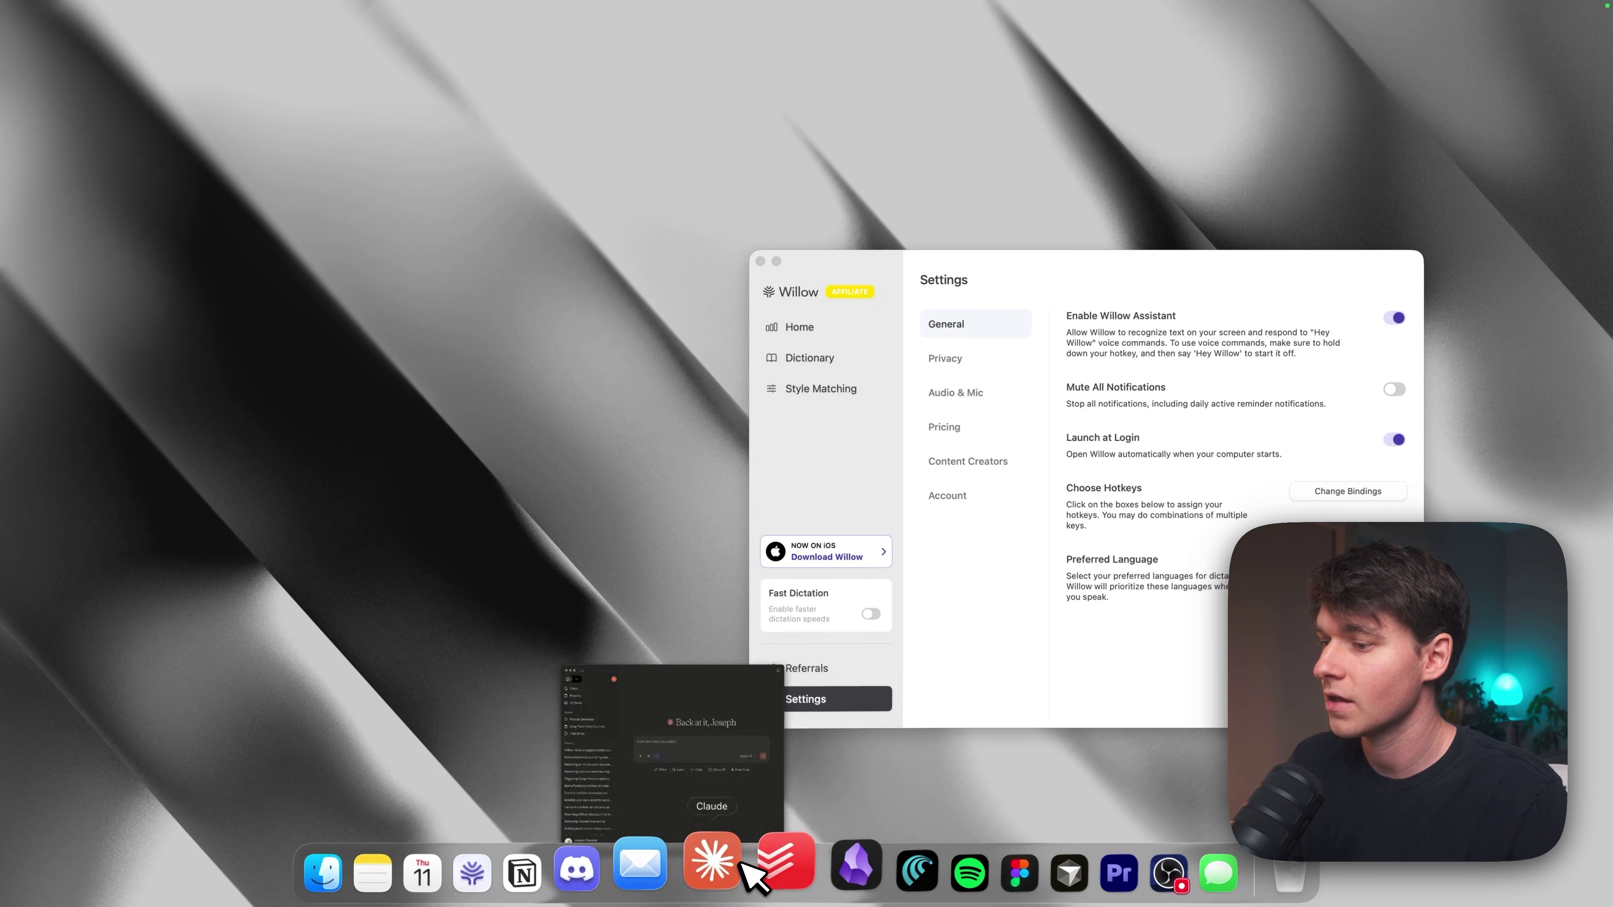
{"action": "left_click_drag", "start_coordinate": [546, 121], "coordinate": [651, 241]}
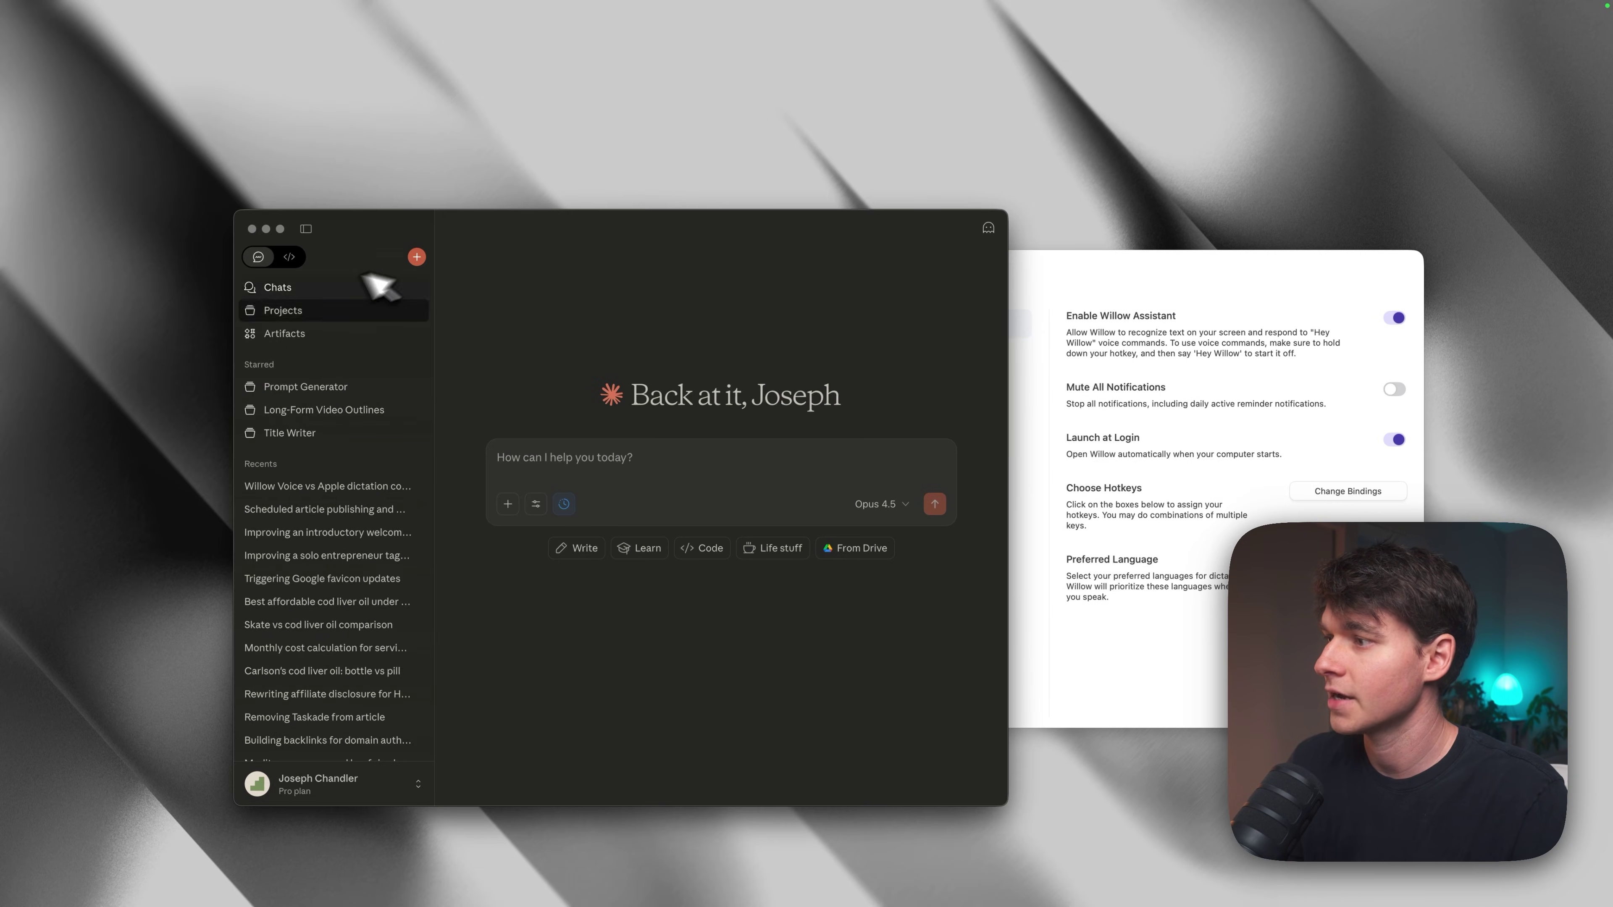
{"action": "left_click", "coordinate": [306, 228]}
Have Willow Assistant write a detailed "Create a Pomodoro Timer App" prompt for Claude, review it and submit it.
{"action": "key", "text": "fn"}
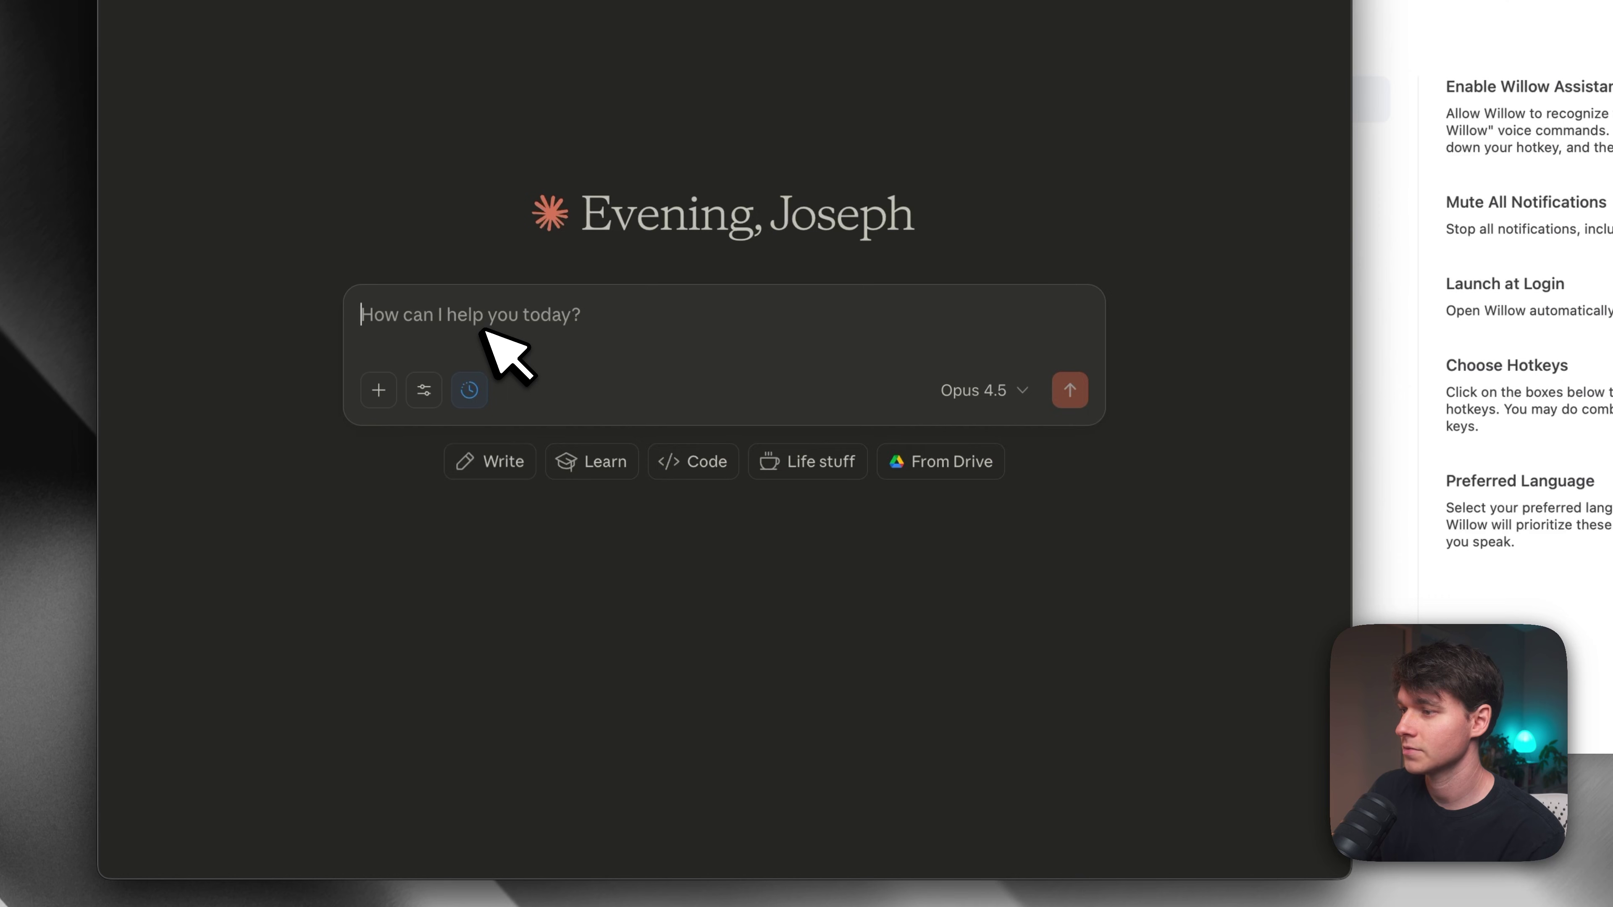
{"action": "key", "text": "super+v"}
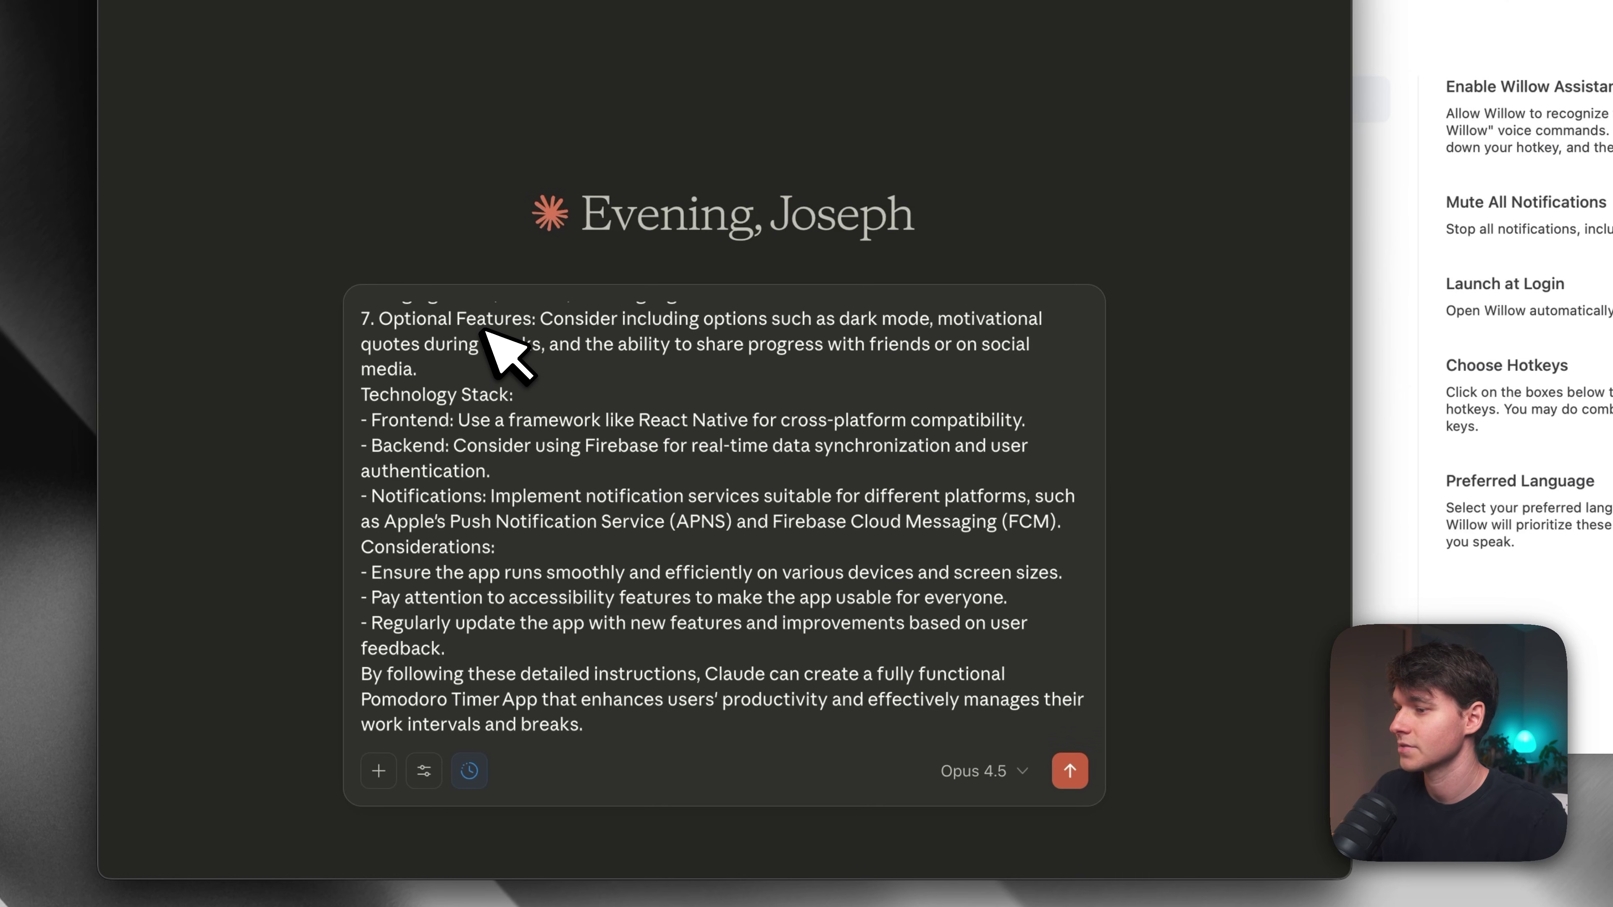
{"action": "scroll", "coordinate": [508, 381], "scroll_direction": "up", "scroll_amount": 10}
{"action": "left_click_drag", "start_coordinate": [392, 329], "coordinate": [879, 675]}
{"action": "left_click", "coordinate": [727, 732]}
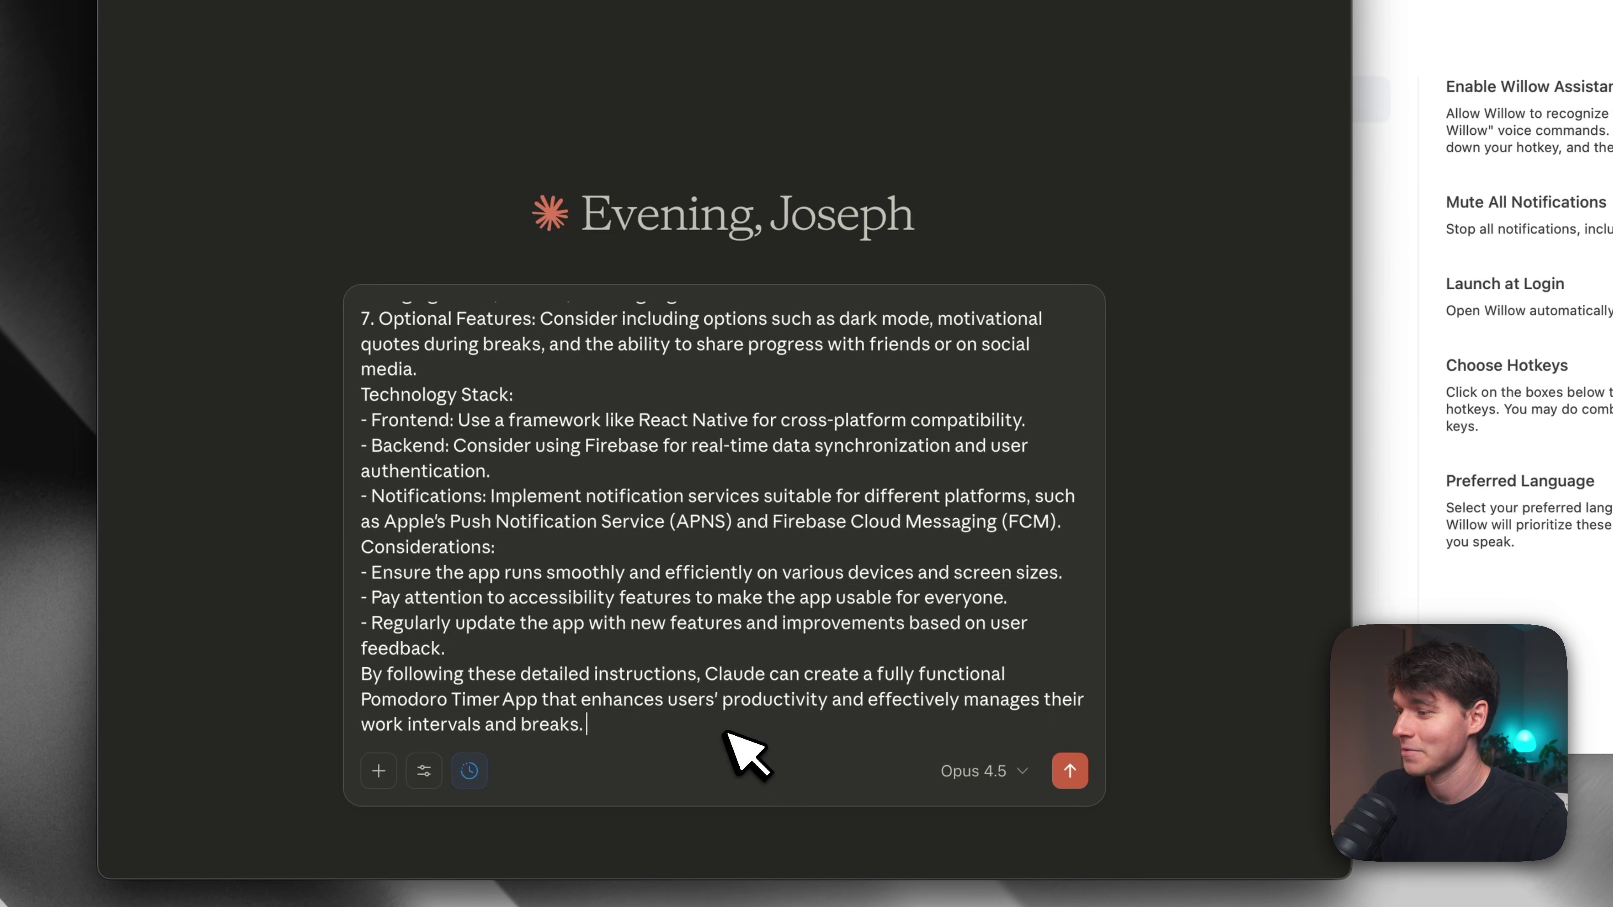
{"action": "left_click_drag", "start_coordinate": [727, 732], "coordinate": [406, 202]}
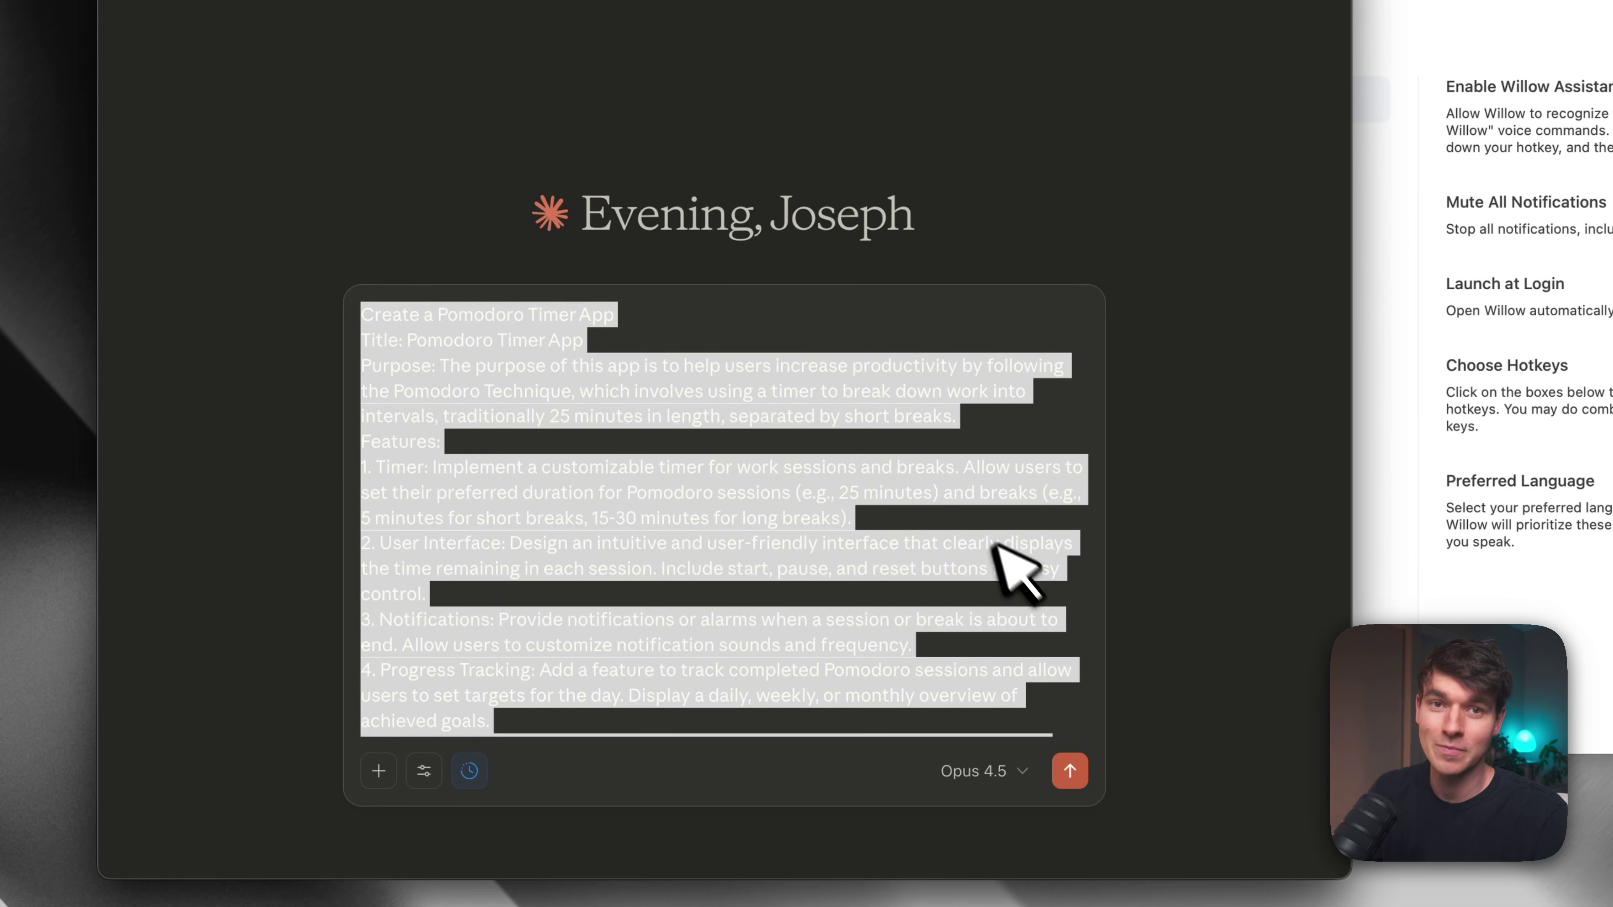
{"action": "left_click", "coordinate": [1070, 771]}
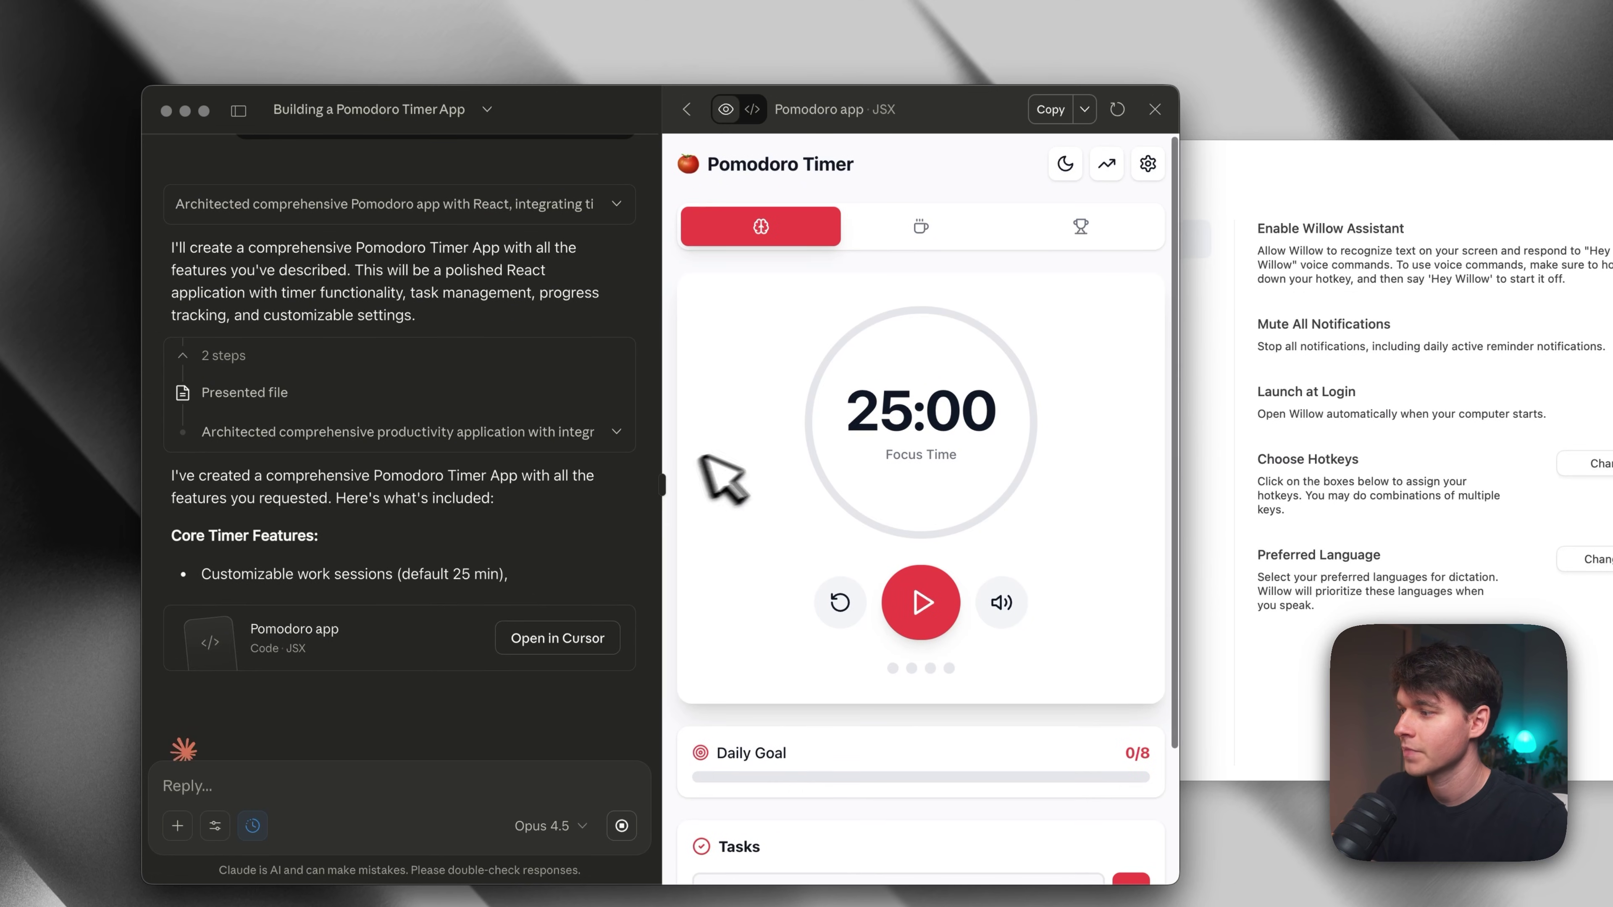
Widen the preview of the generated Pomodoro app and look over its timer, daily goal and tasks sections.
{"action": "left_click_drag", "start_coordinate": [662, 479], "coordinate": [543, 483]}
{"action": "scroll", "coordinate": [857, 518], "scroll_direction": "down", "scroll_amount": 5}
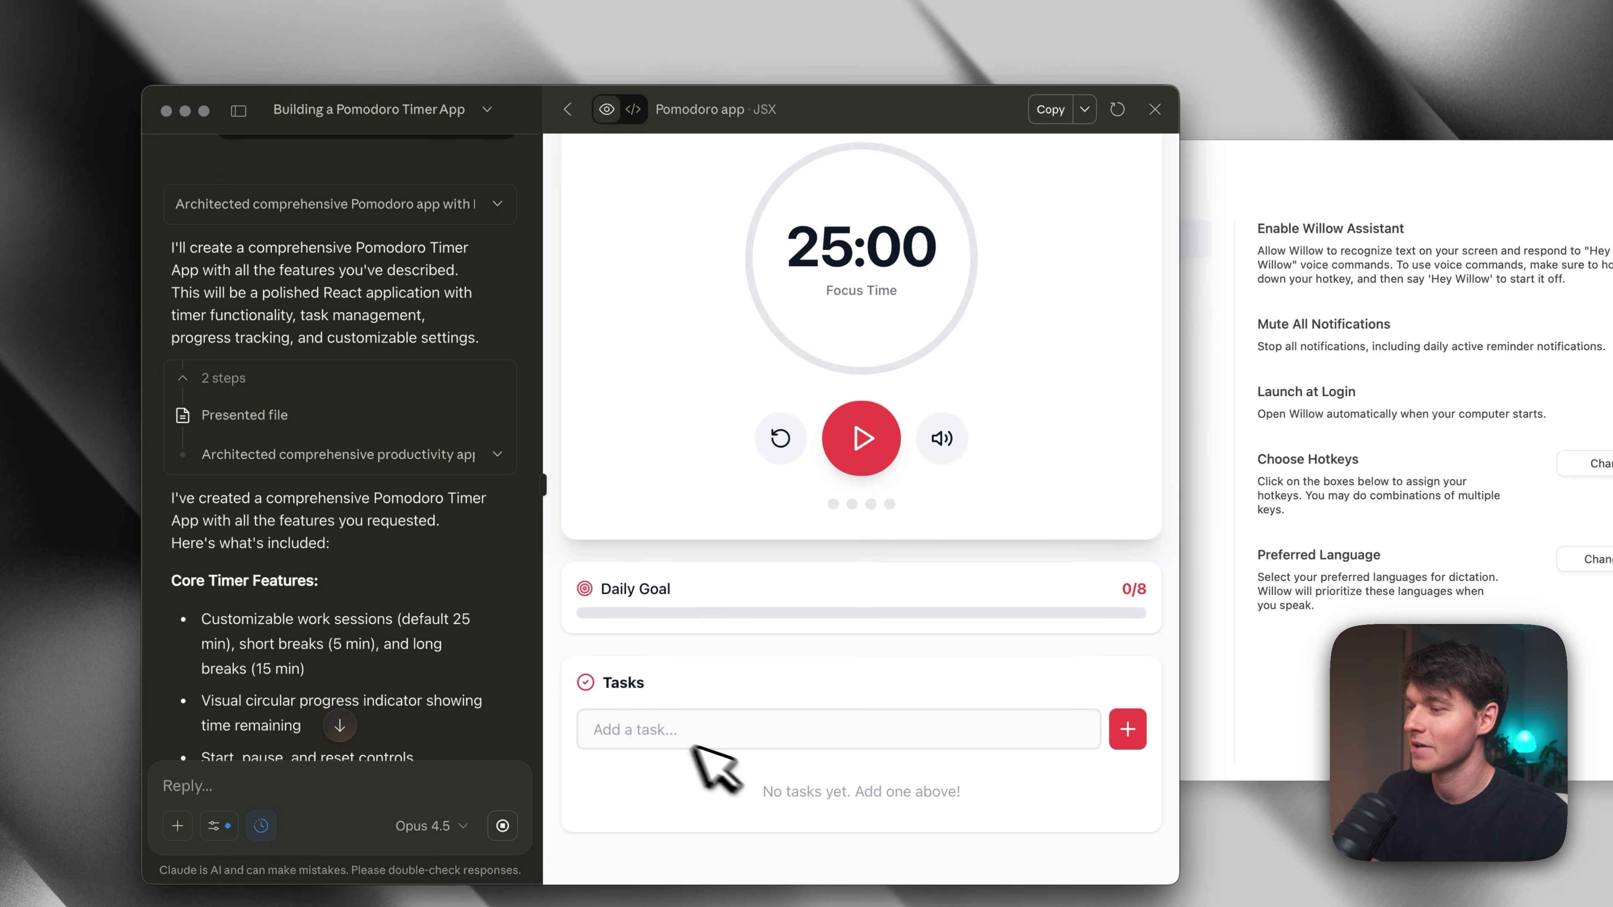
{"action": "scroll", "coordinate": [710, 764], "scroll_direction": "up", "scroll_amount": 5}
{"action": "scroll", "coordinate": [444, 337], "scroll_direction": "up", "scroll_amount": 1}
{"action": "scroll", "coordinate": [451, 343], "scroll_direction": "up", "scroll_amount": 5}
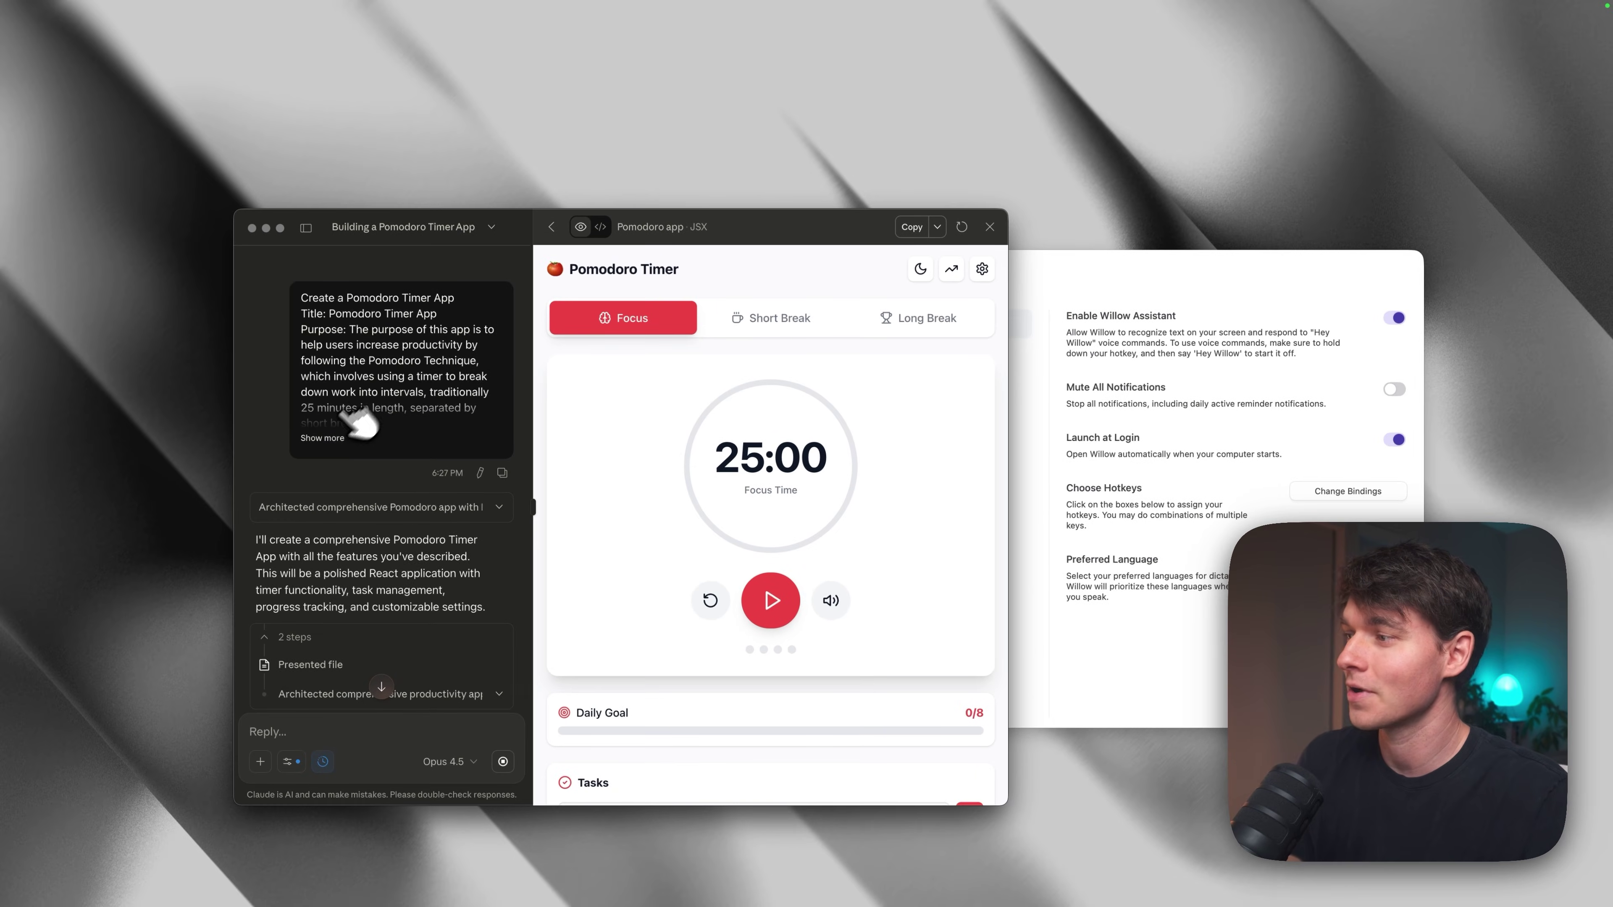
Expand the submitted prompt to review its feature list and turn on dark mode in the Pomodoro app.
{"action": "left_click", "coordinate": [324, 437]}
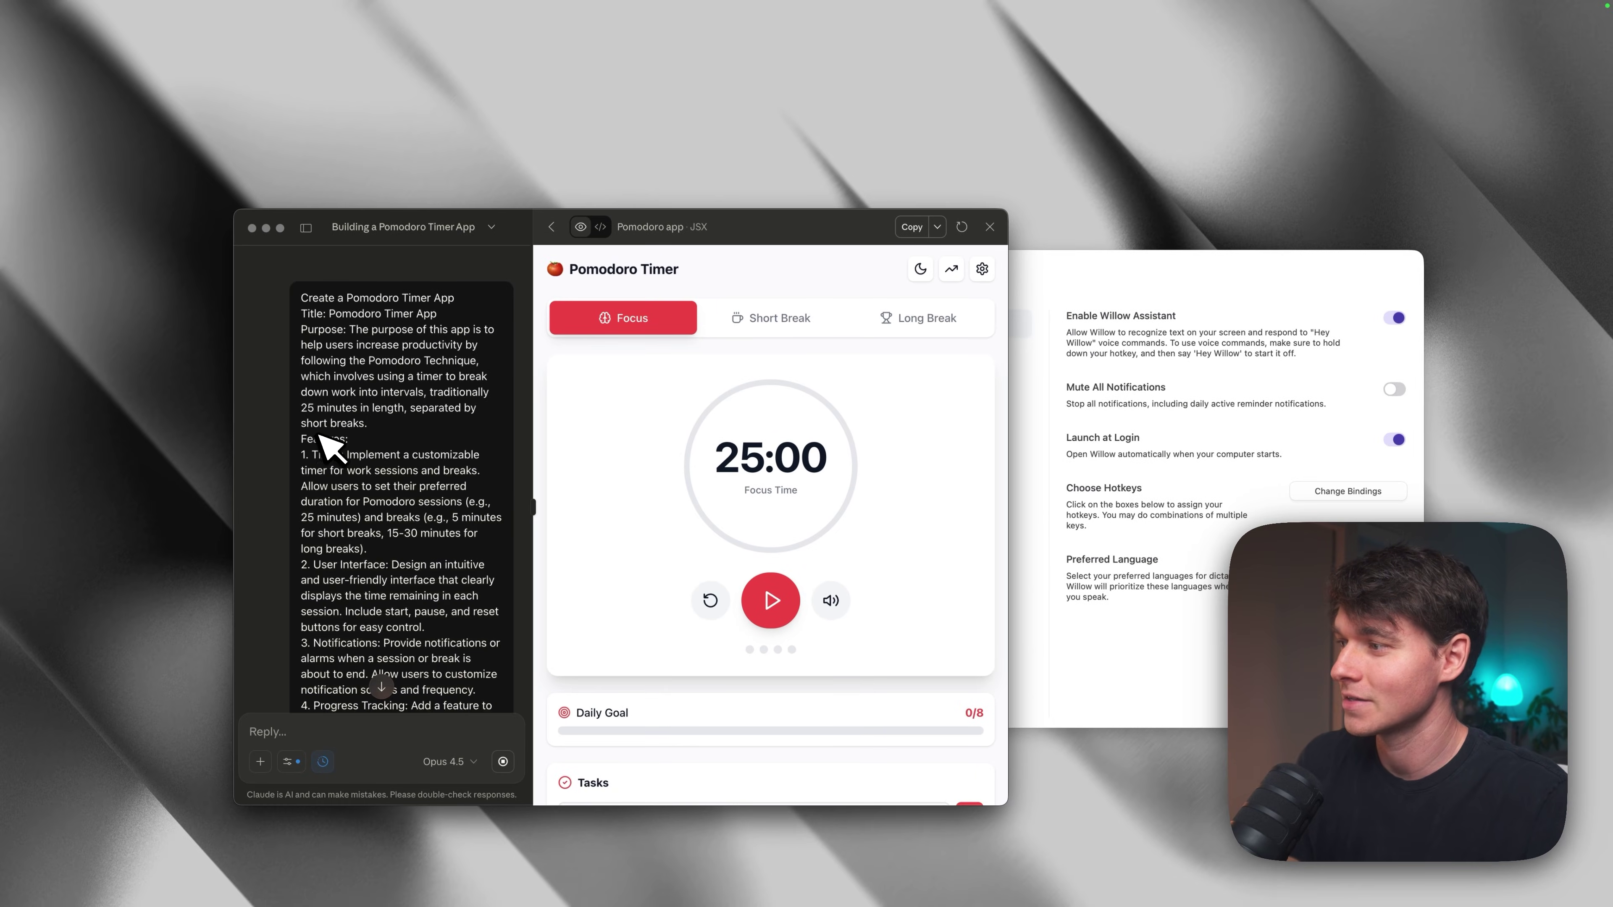
{"action": "scroll", "coordinate": [342, 422], "scroll_direction": "down", "scroll_amount": 10}
{"action": "left_click_drag", "start_coordinate": [340, 564], "coordinate": [448, 564]}
{"action": "left_click", "coordinate": [922, 268]}
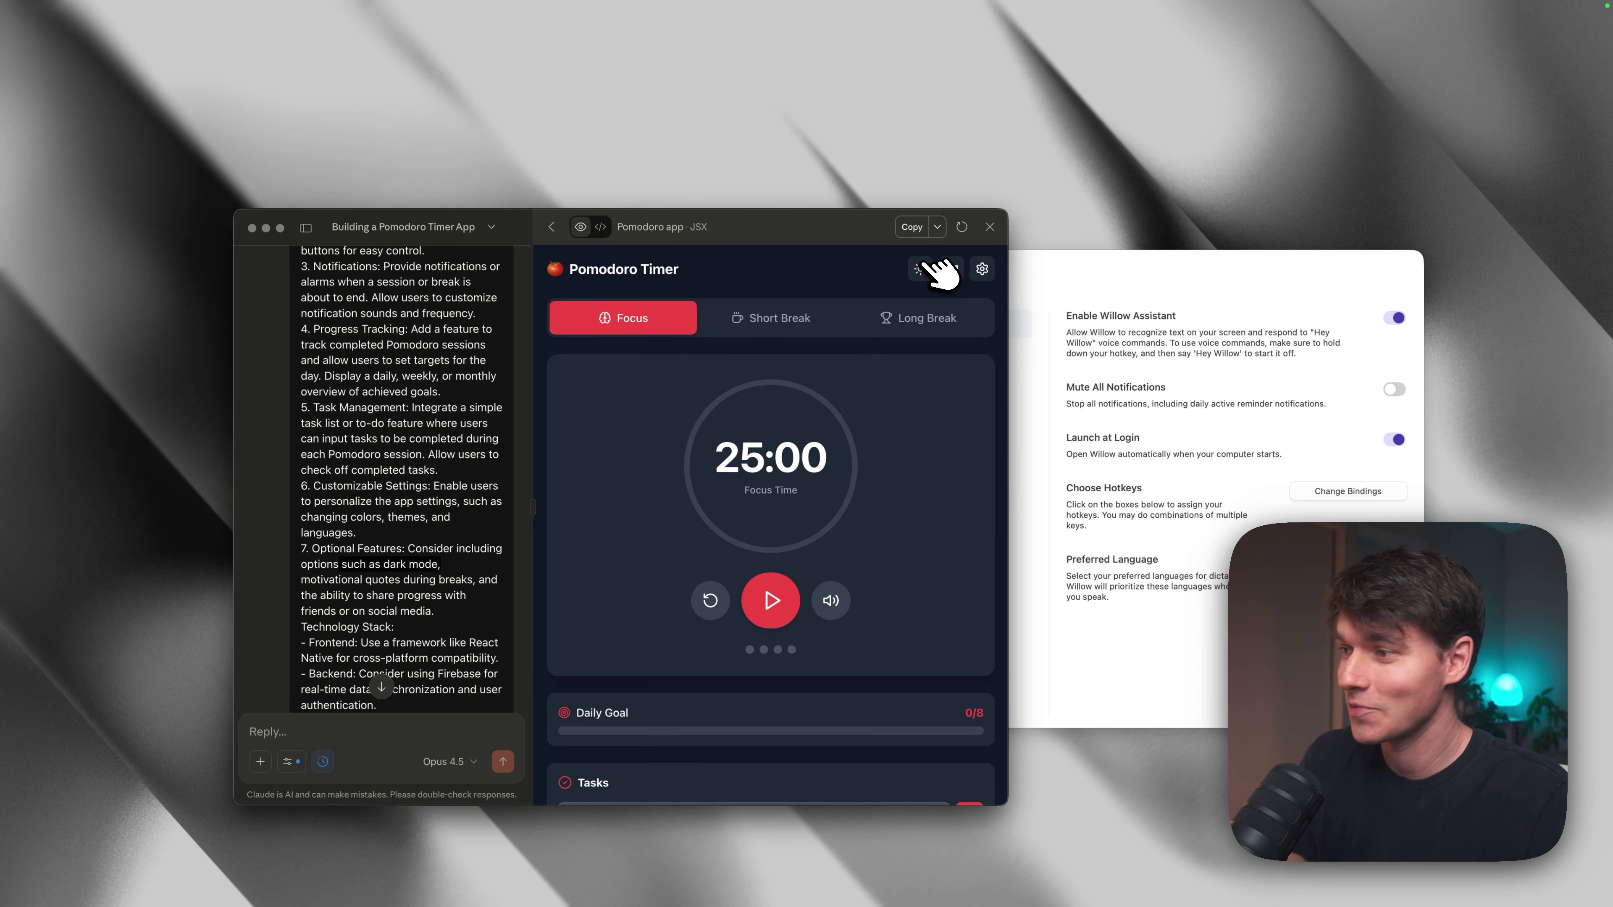
{"action": "scroll", "coordinate": [298, 504], "scroll_direction": "down", "scroll_amount": 10}
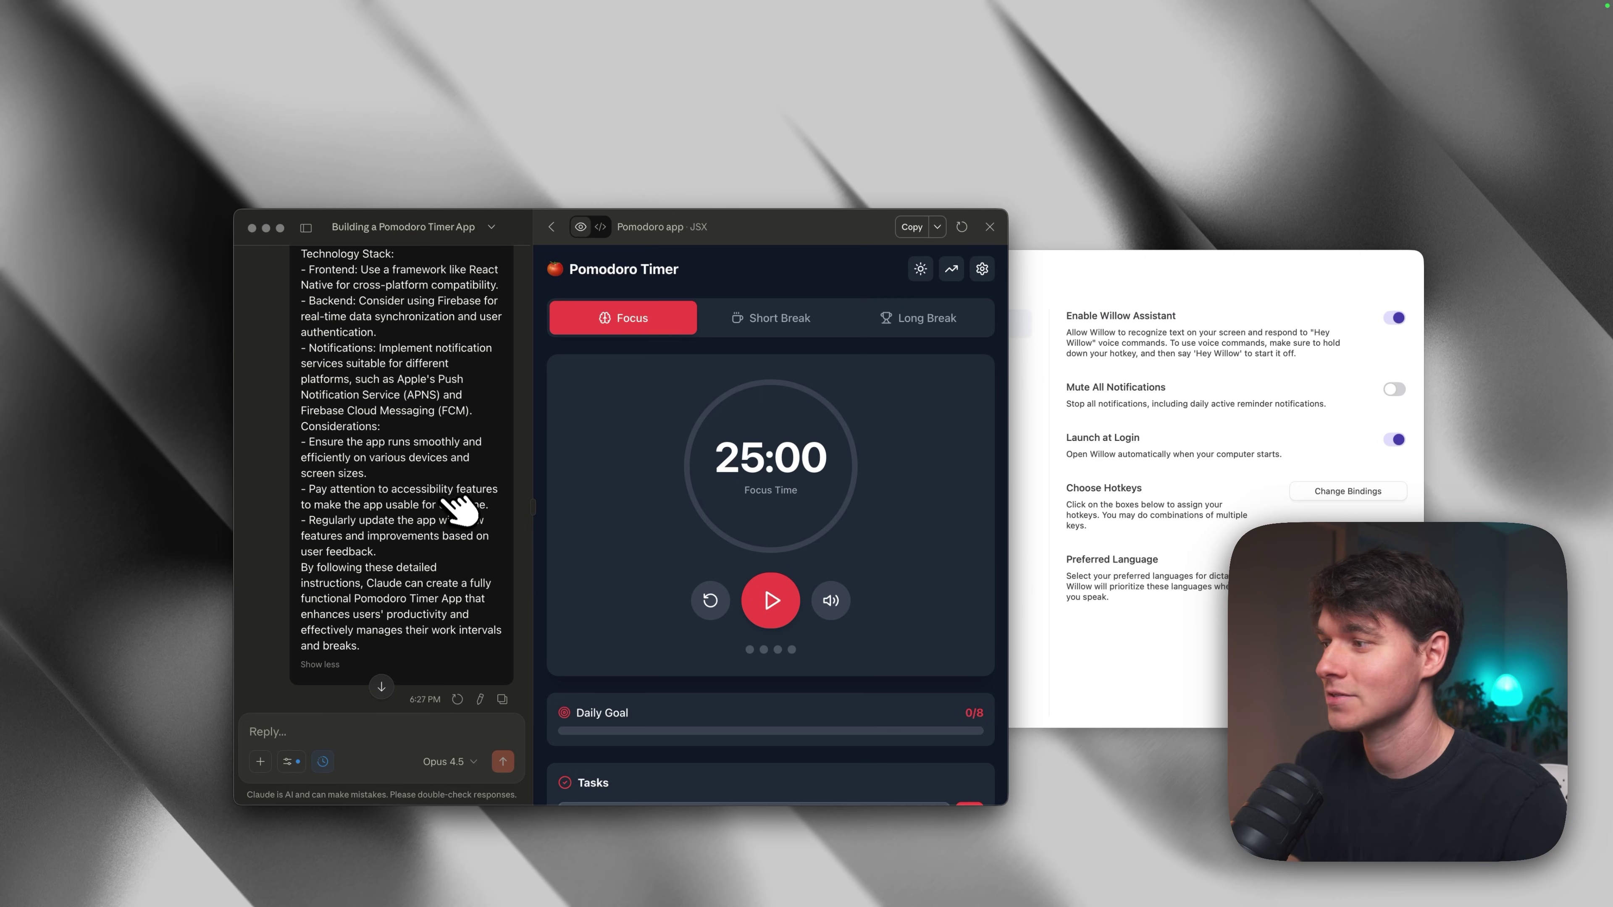
{"action": "scroll", "coordinate": [458, 508], "scroll_direction": "up", "scroll_amount": 10}
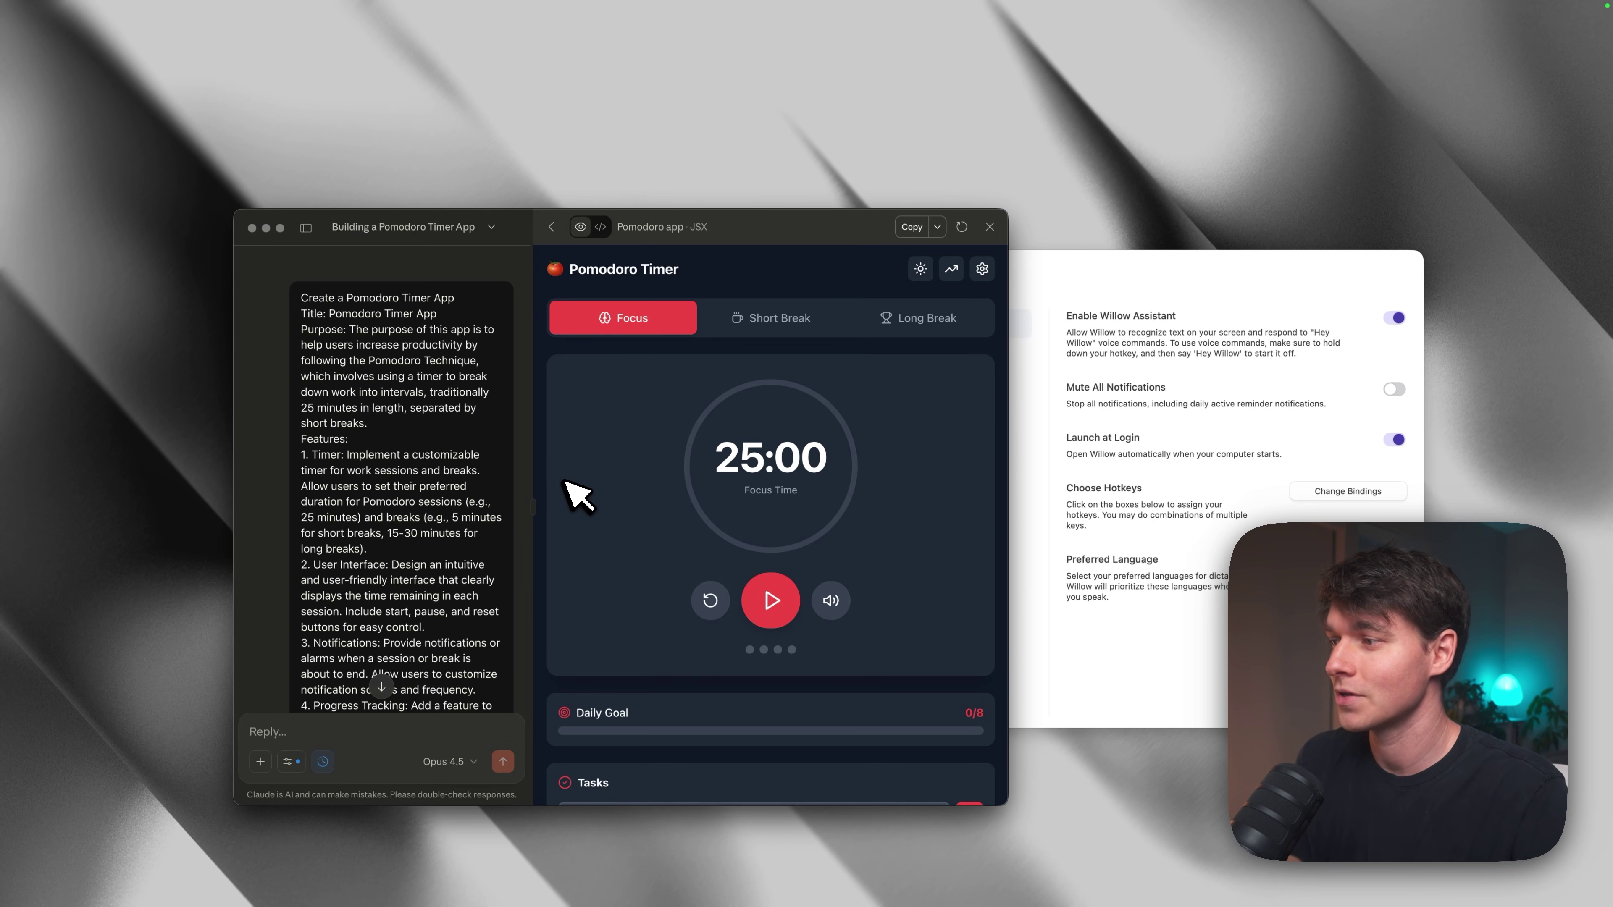
Start the app's focus timer, check off a "Run a marathon." task and compare the app with the prompt's features.
{"action": "left_click", "coordinate": [770, 600]}
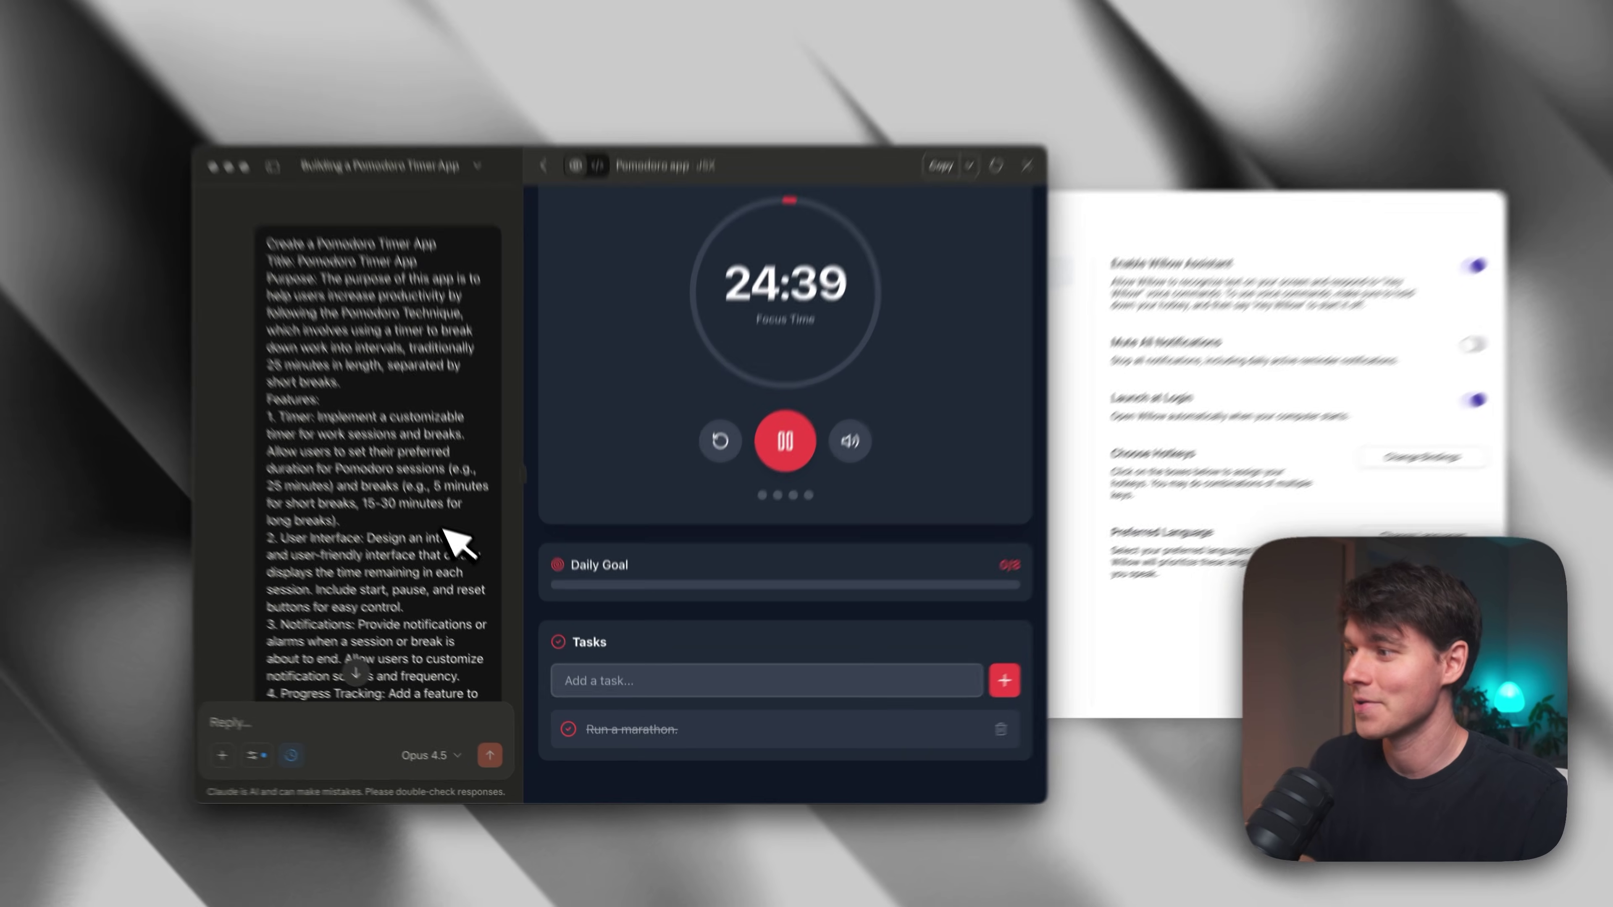
{"action": "scroll", "coordinate": [458, 540], "scroll_direction": "down", "scroll_amount": 3}
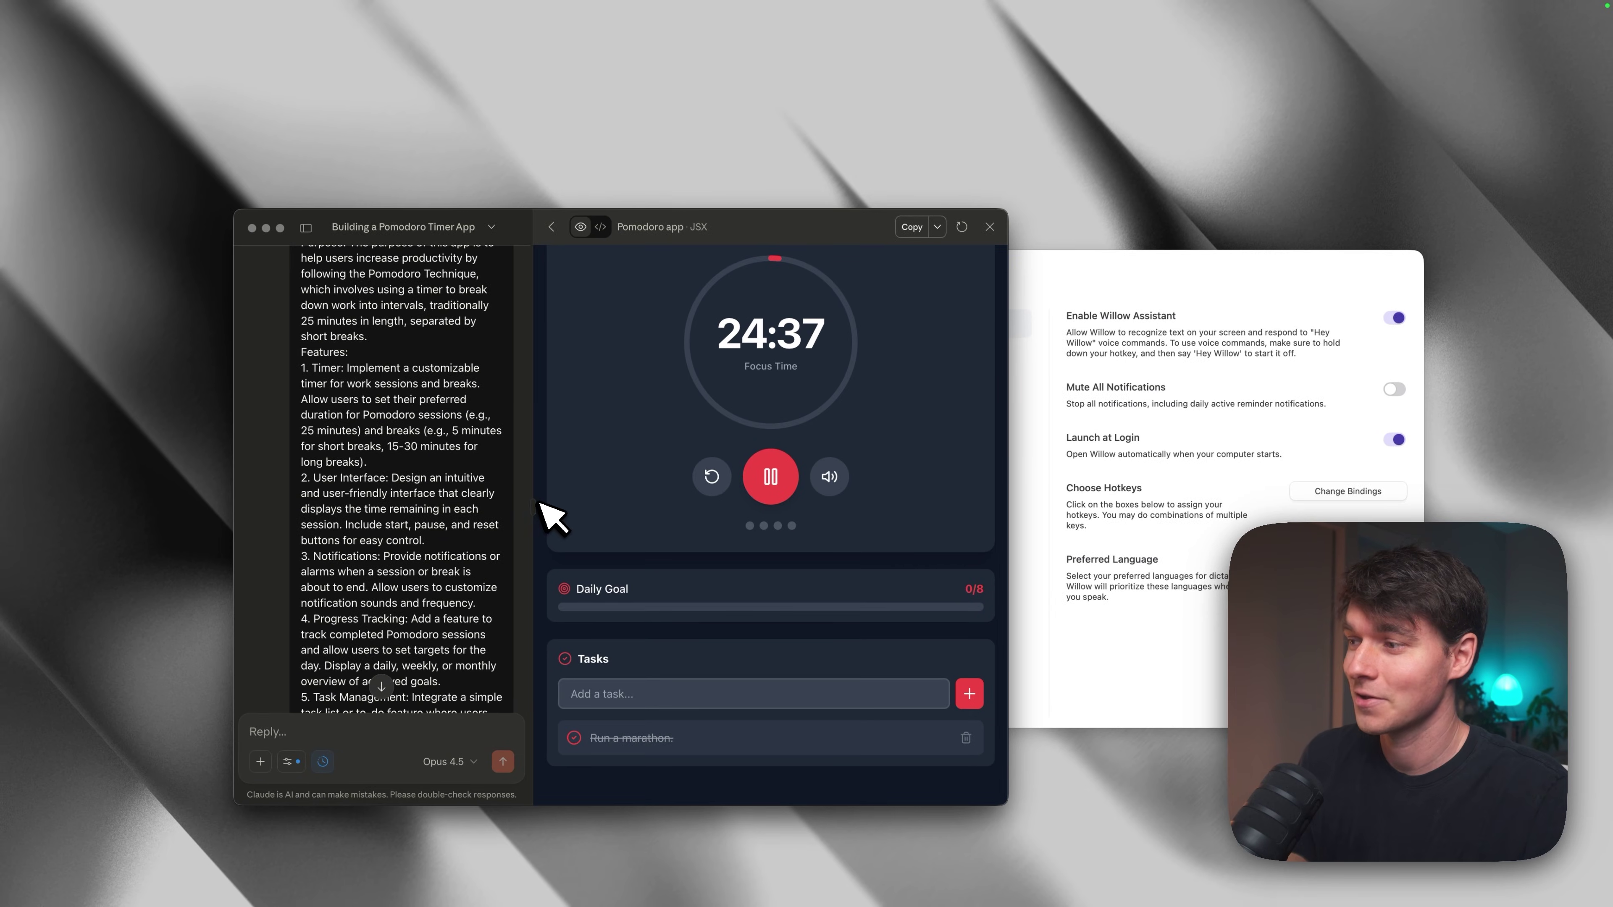
{"action": "scroll", "coordinate": [444, 413], "scroll_direction": "down", "scroll_amount": 5}
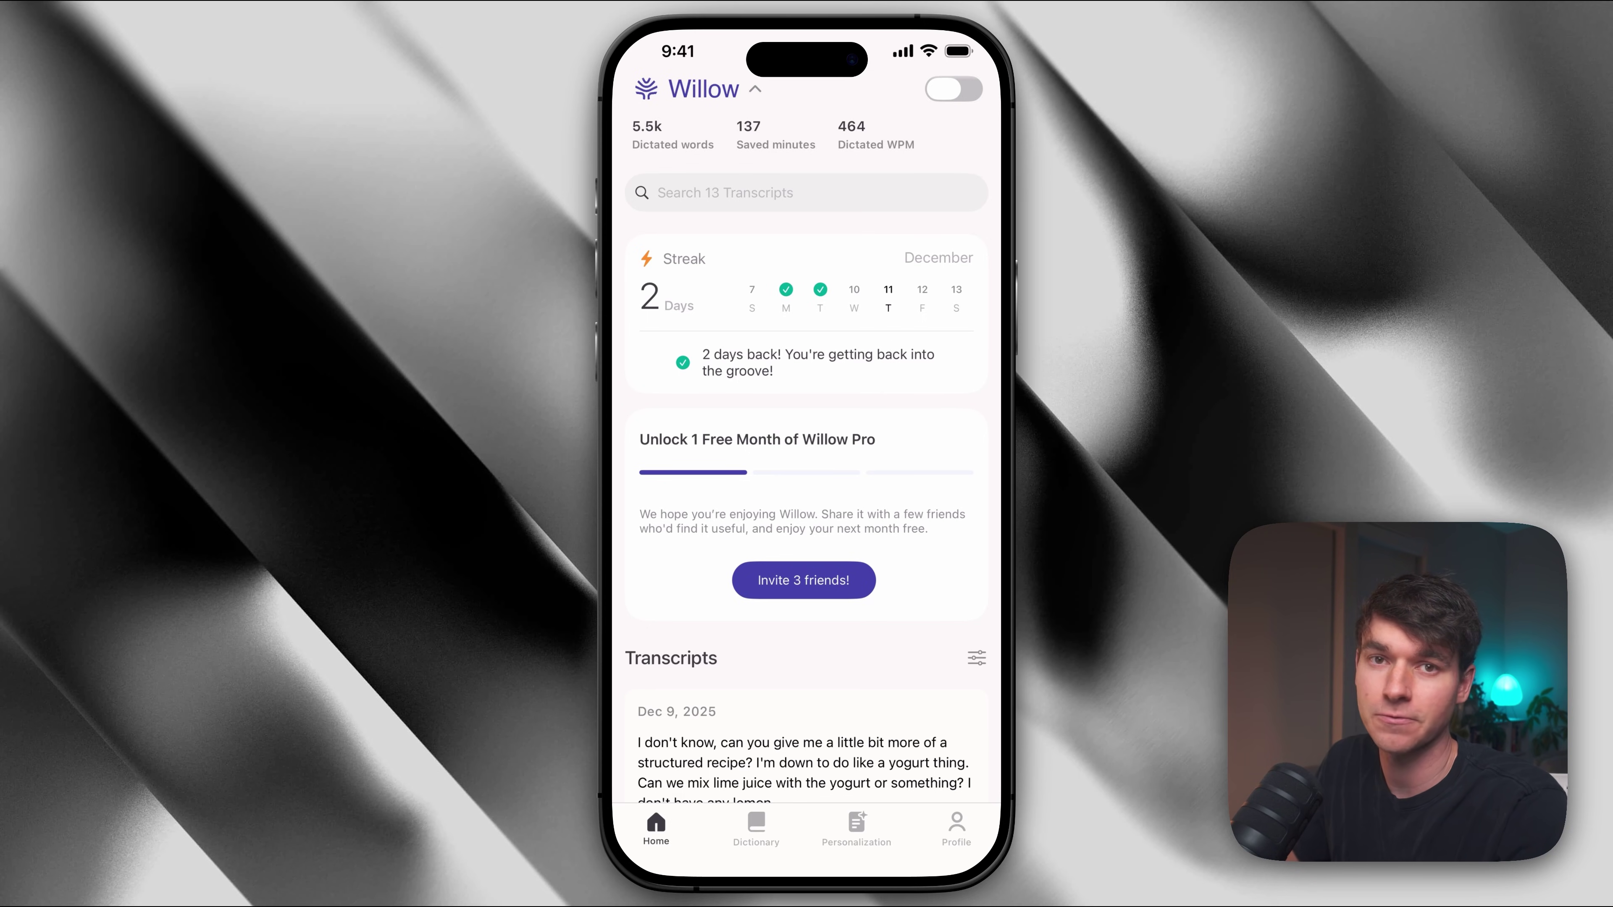
{"action": "scroll", "coordinate": [807, 439], "scroll_direction": "down", "scroll_amount": 4}
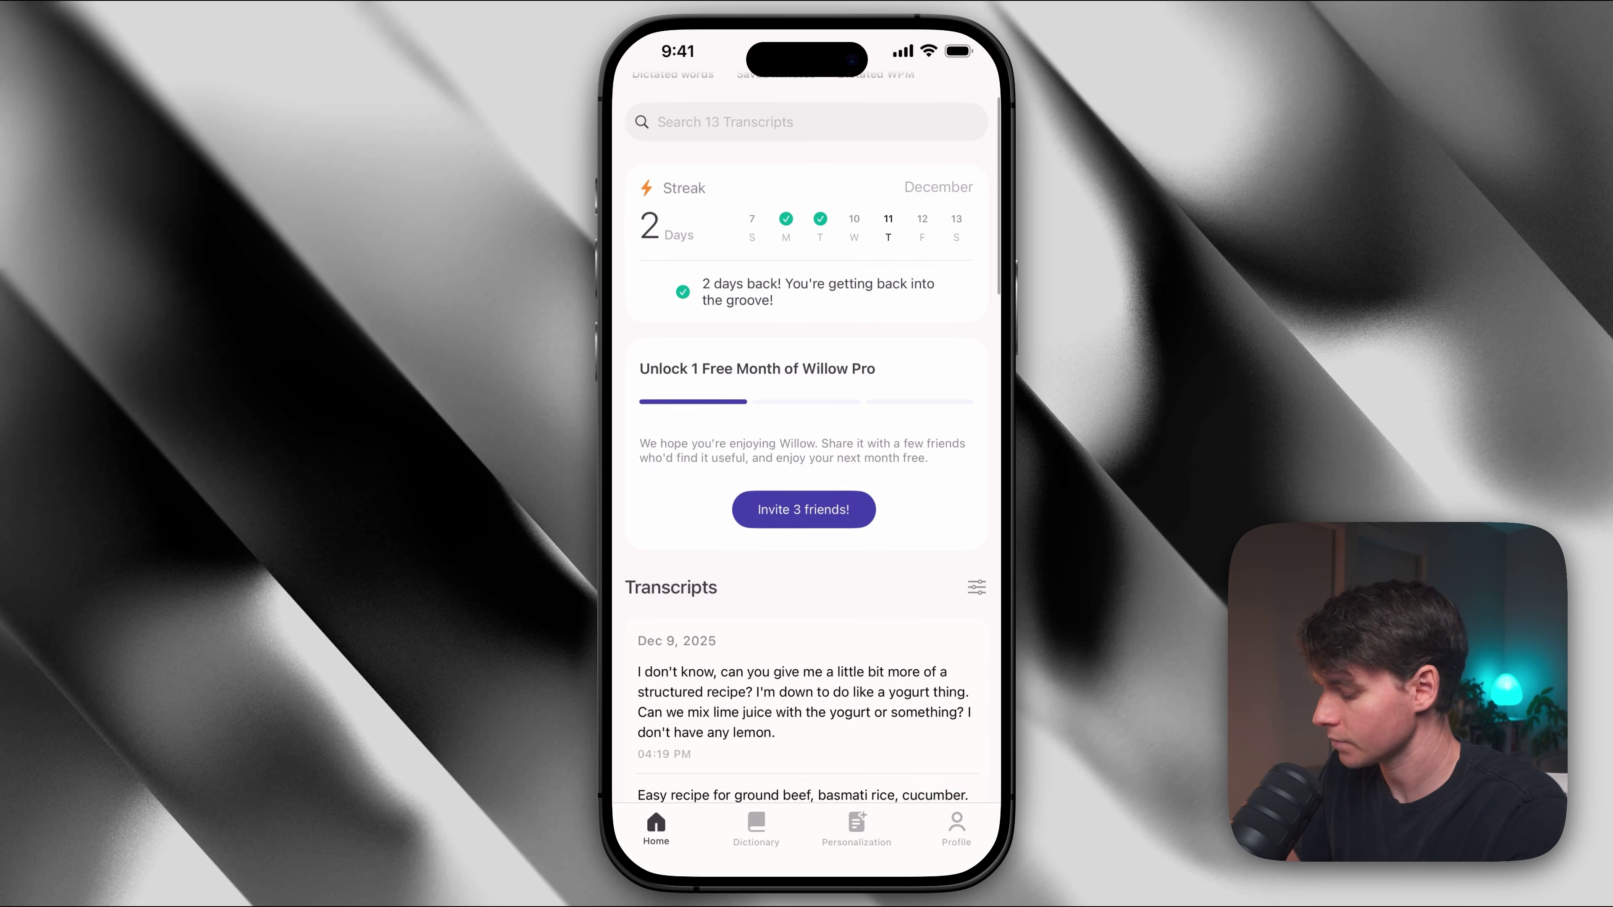
{"action": "scroll", "coordinate": [806, 439], "scroll_direction": "up", "scroll_amount": 4}
{"action": "left_click", "coordinate": [856, 825]}
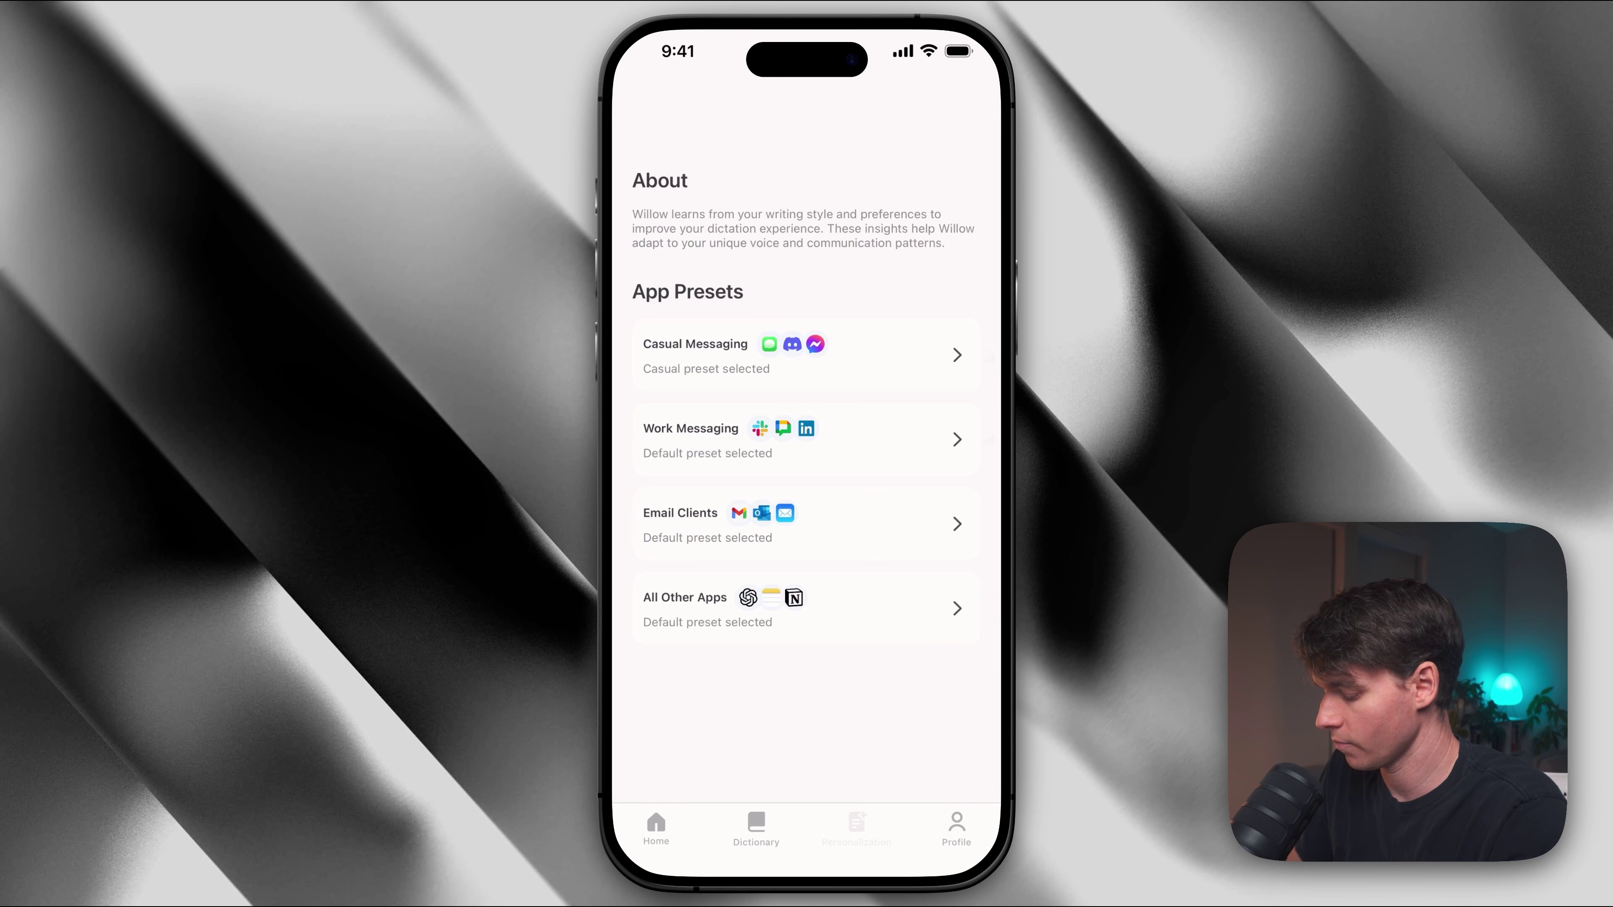
{"action": "left_click", "coordinate": [956, 826]}
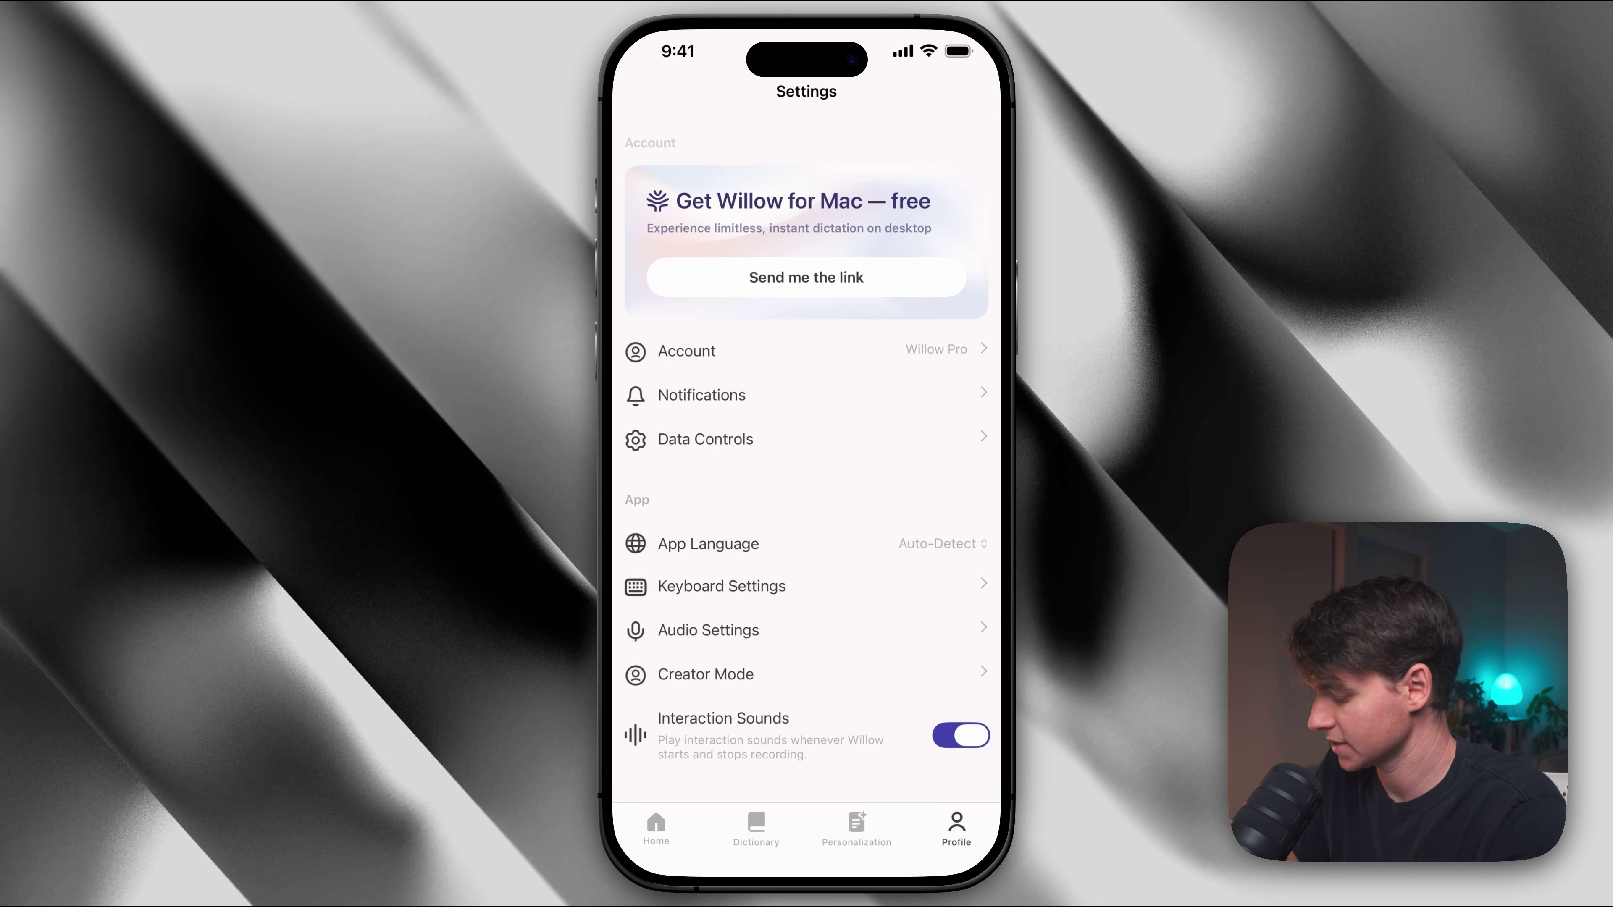
{"action": "left_click", "coordinate": [656, 826]}
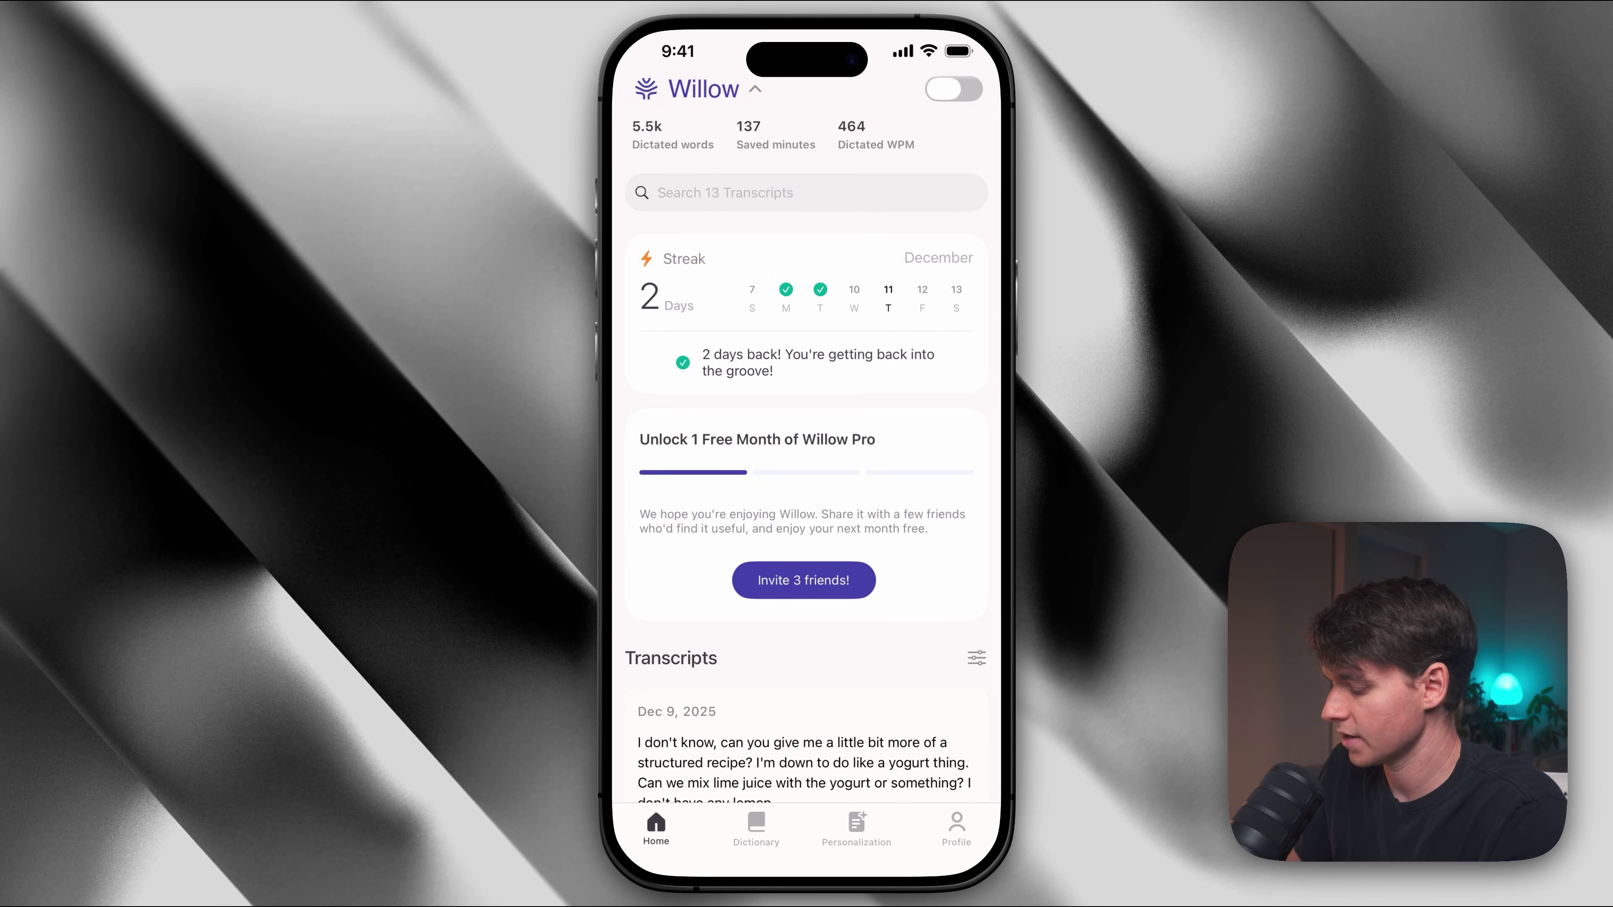
Switch to a blank note in the Notes app and dictate a paragraph with Willow about recording voice on the phone.
{"action": "left_click_drag", "start_coordinate": [698, 871], "coordinate": [921, 872]}
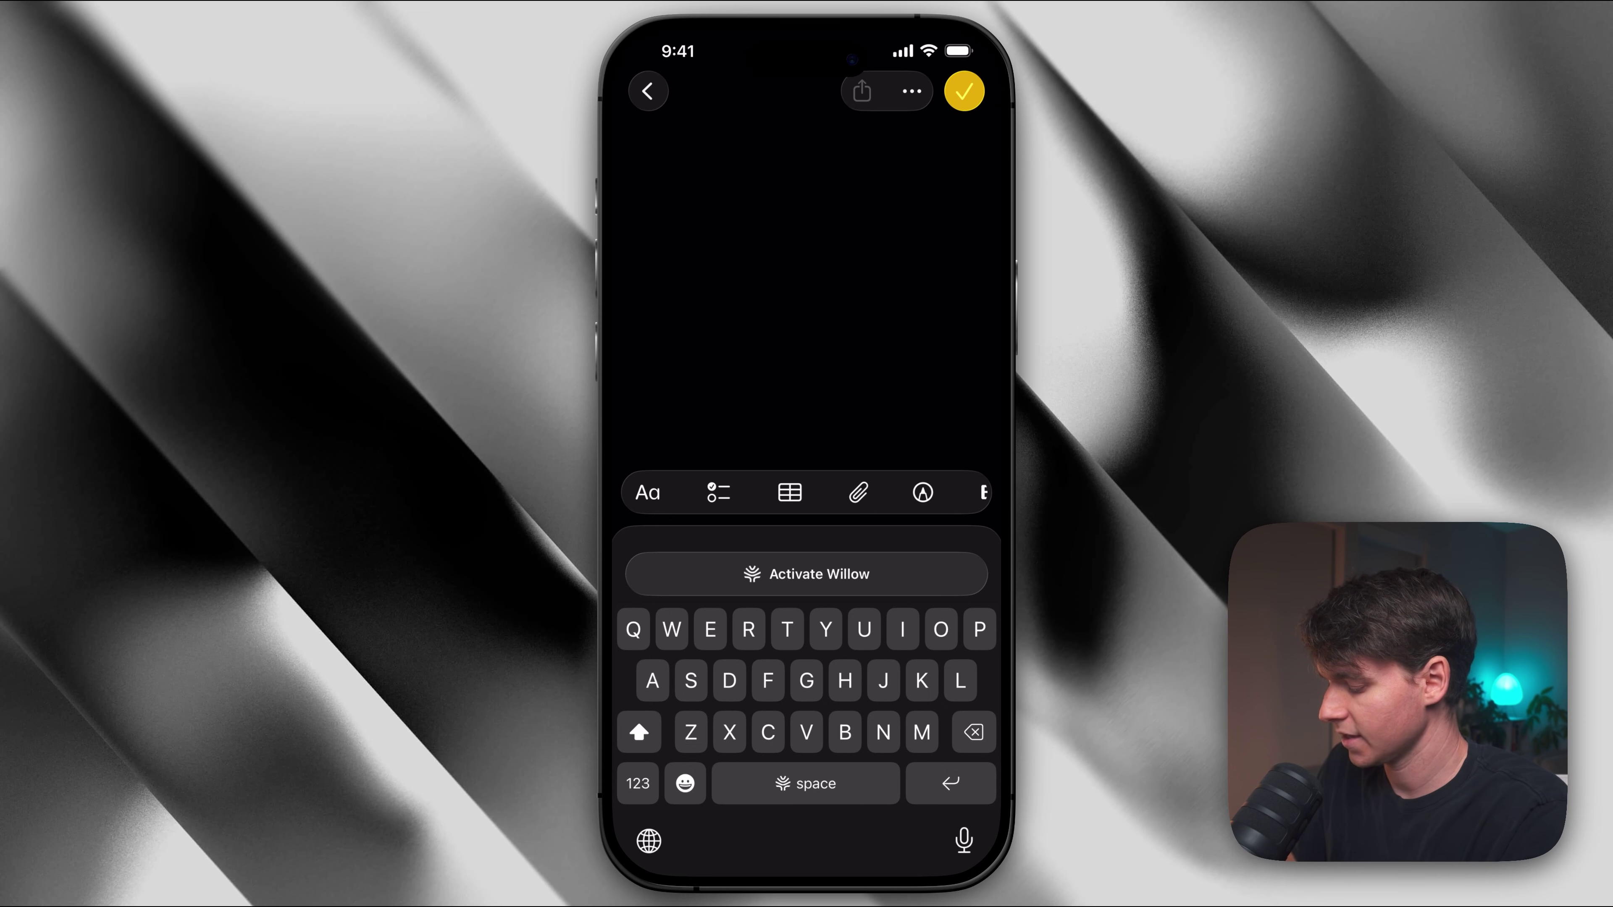
{"action": "left_click", "coordinate": [807, 574]}
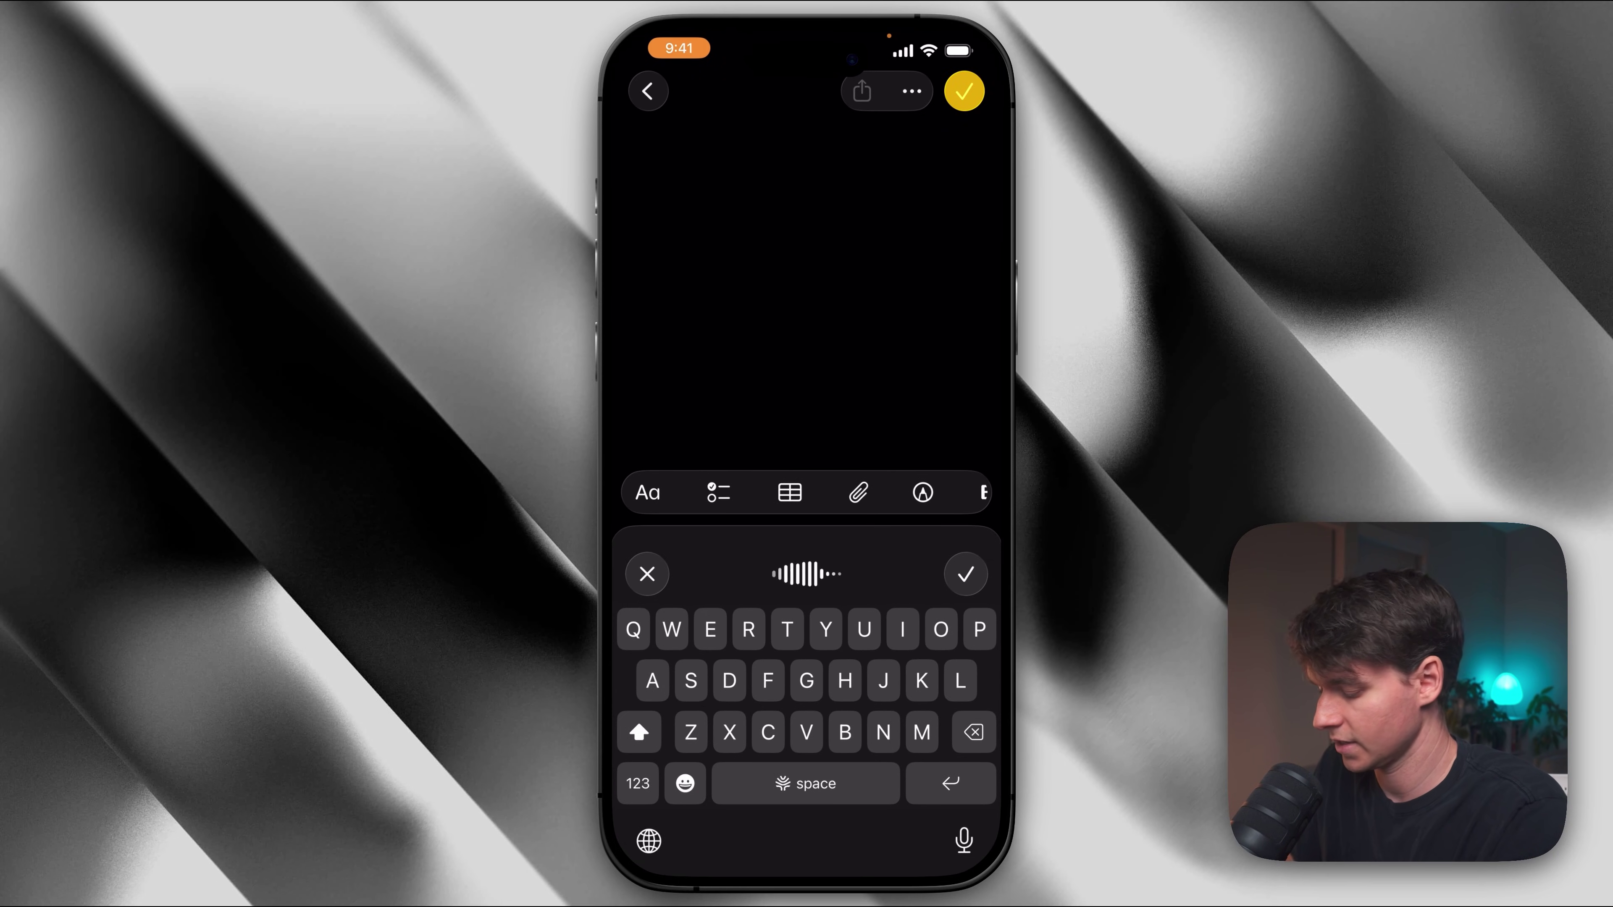
{"action": "left_click", "coordinate": [966, 574]}
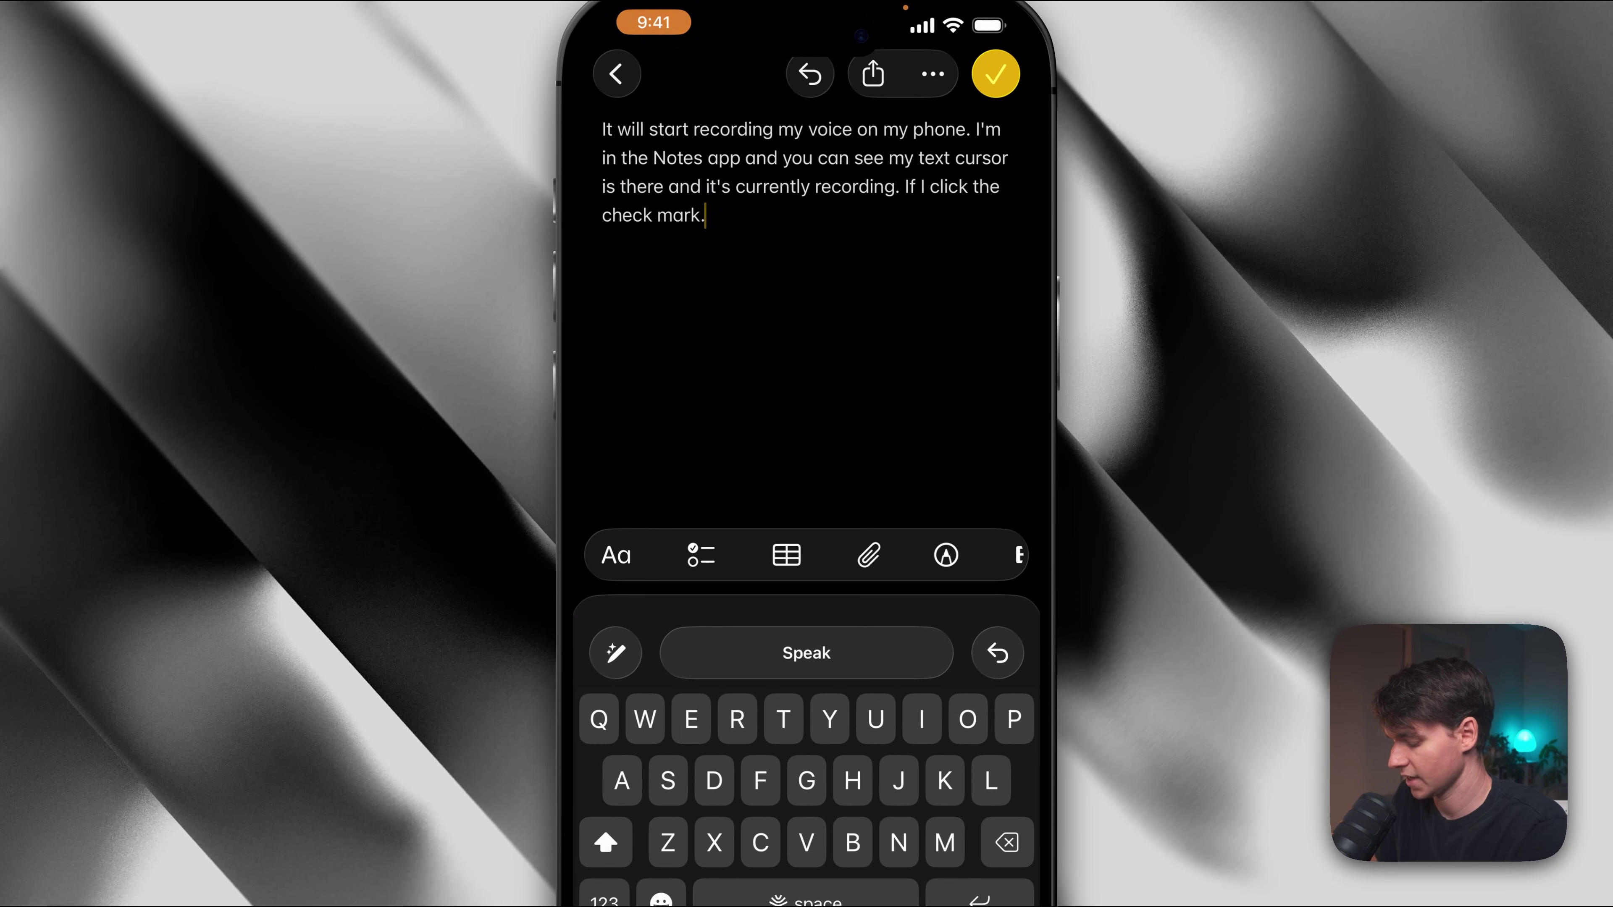
Leave a blank line below the paragraph and dictate a greeting message asking how the recipient is doing and about dinner later tonight.
{"action": "key", "text": "Return"}
{"action": "key", "text": "Return"}
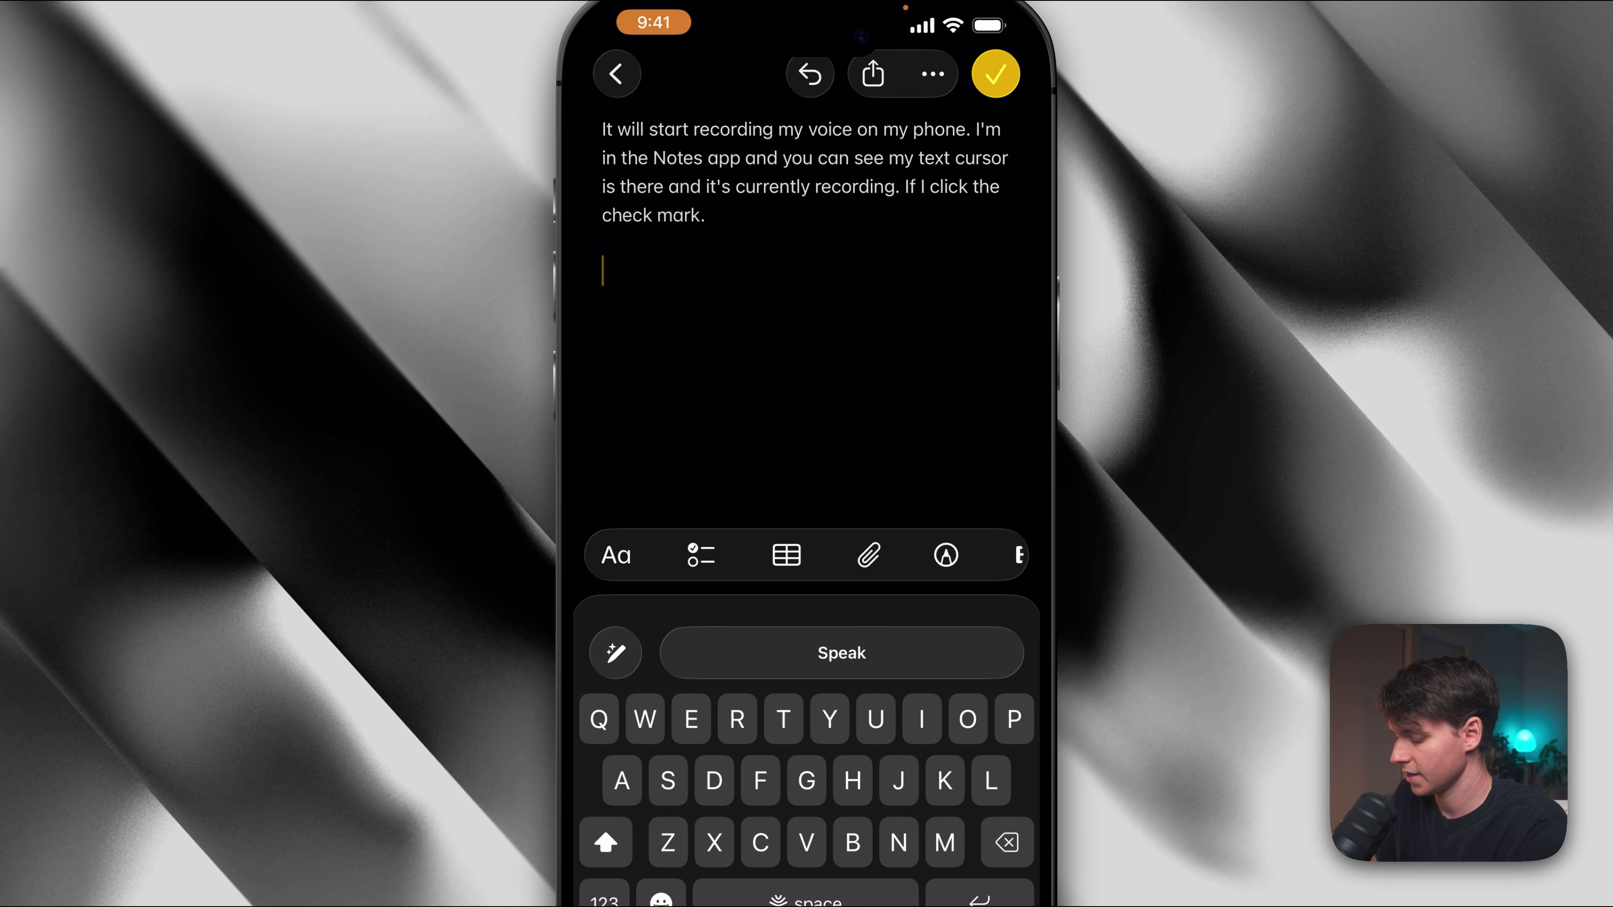
{"action": "left_click", "coordinate": [841, 653]}
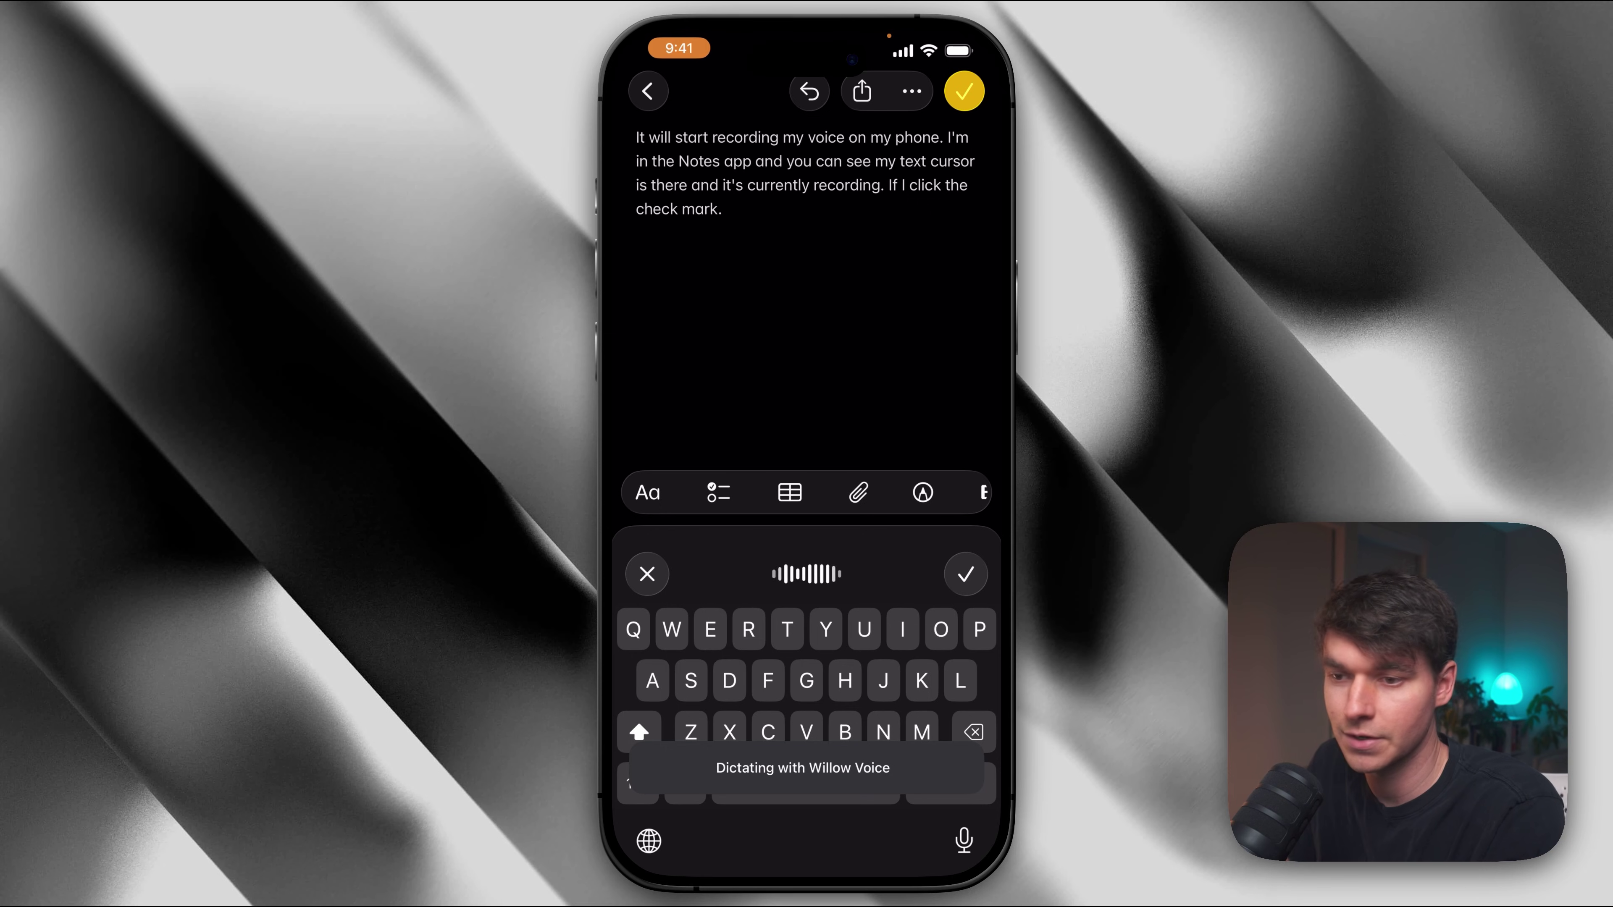
{"action": "left_click", "coordinate": [965, 574]}
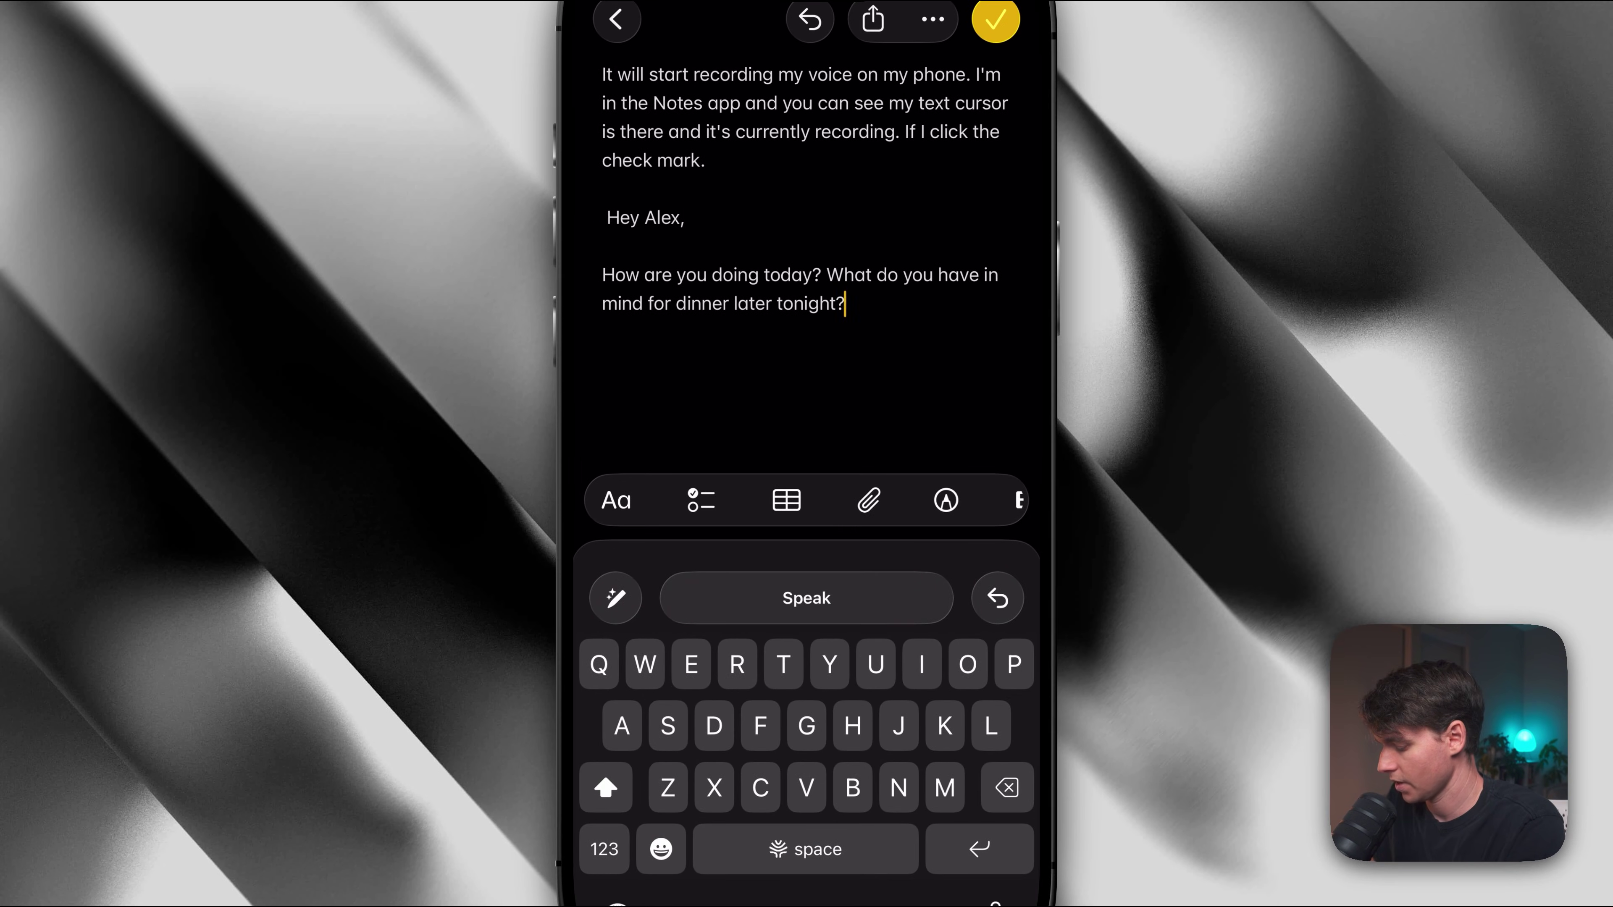
Remove the leading space before the greeting and add two line breaks above it to separate it from the first paragraph.
{"action": "left_click", "coordinate": [602, 274]}
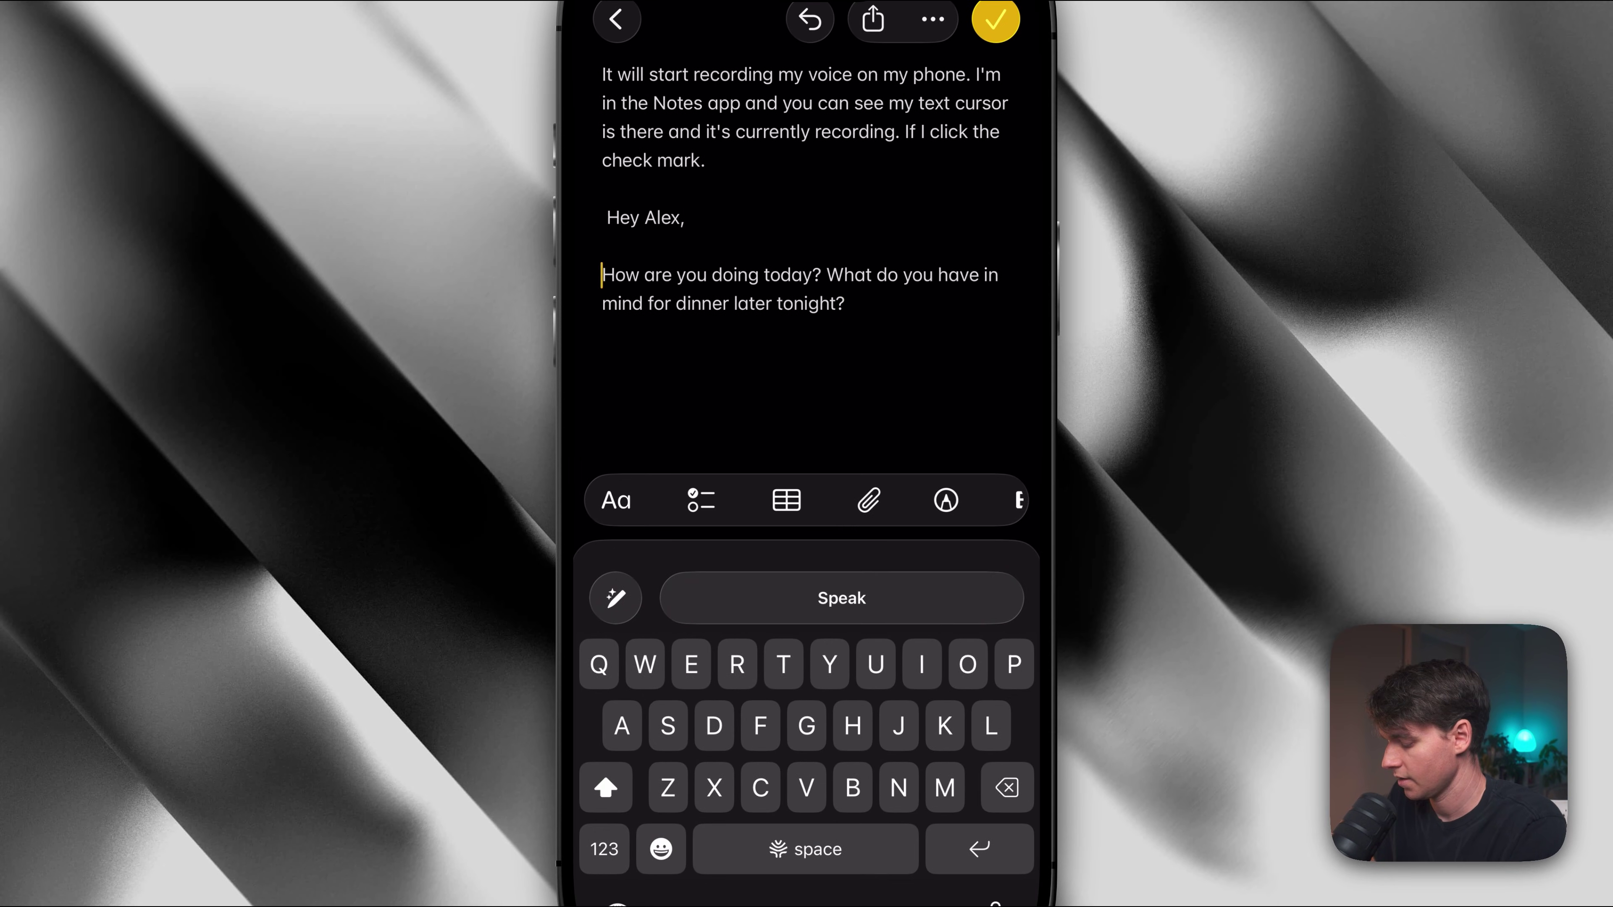
{"action": "left_click", "coordinate": [607, 217]}
{"action": "key", "text": "BackSpace"}
{"action": "key", "text": "Return"}
{"action": "key", "text": "Return"}
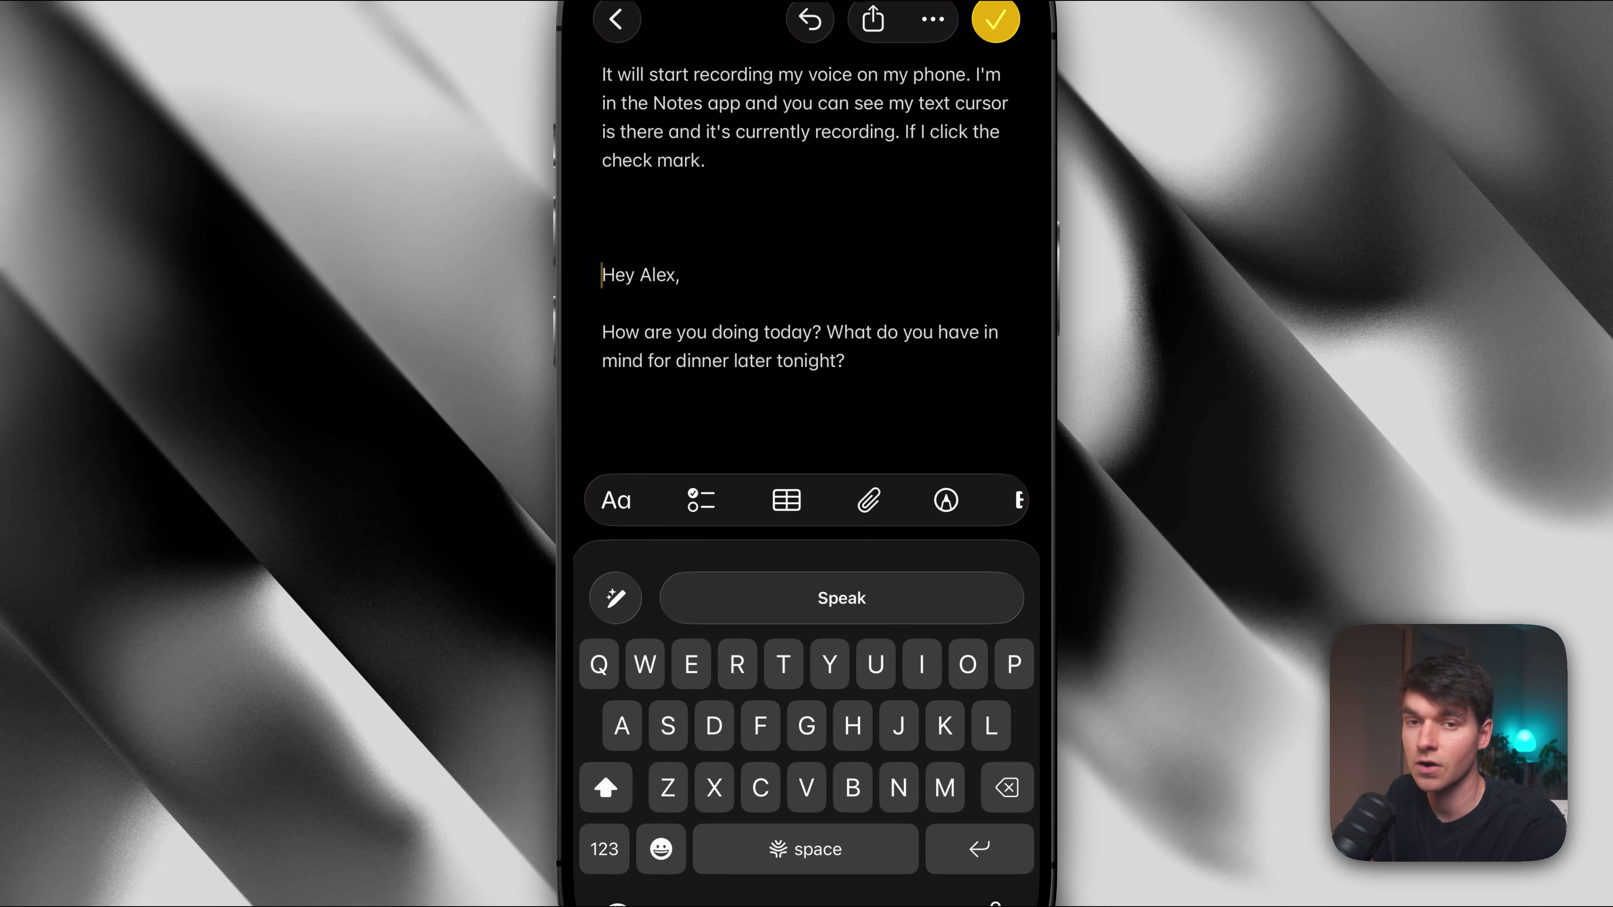
{"action": "left_click", "coordinate": [602, 216]}
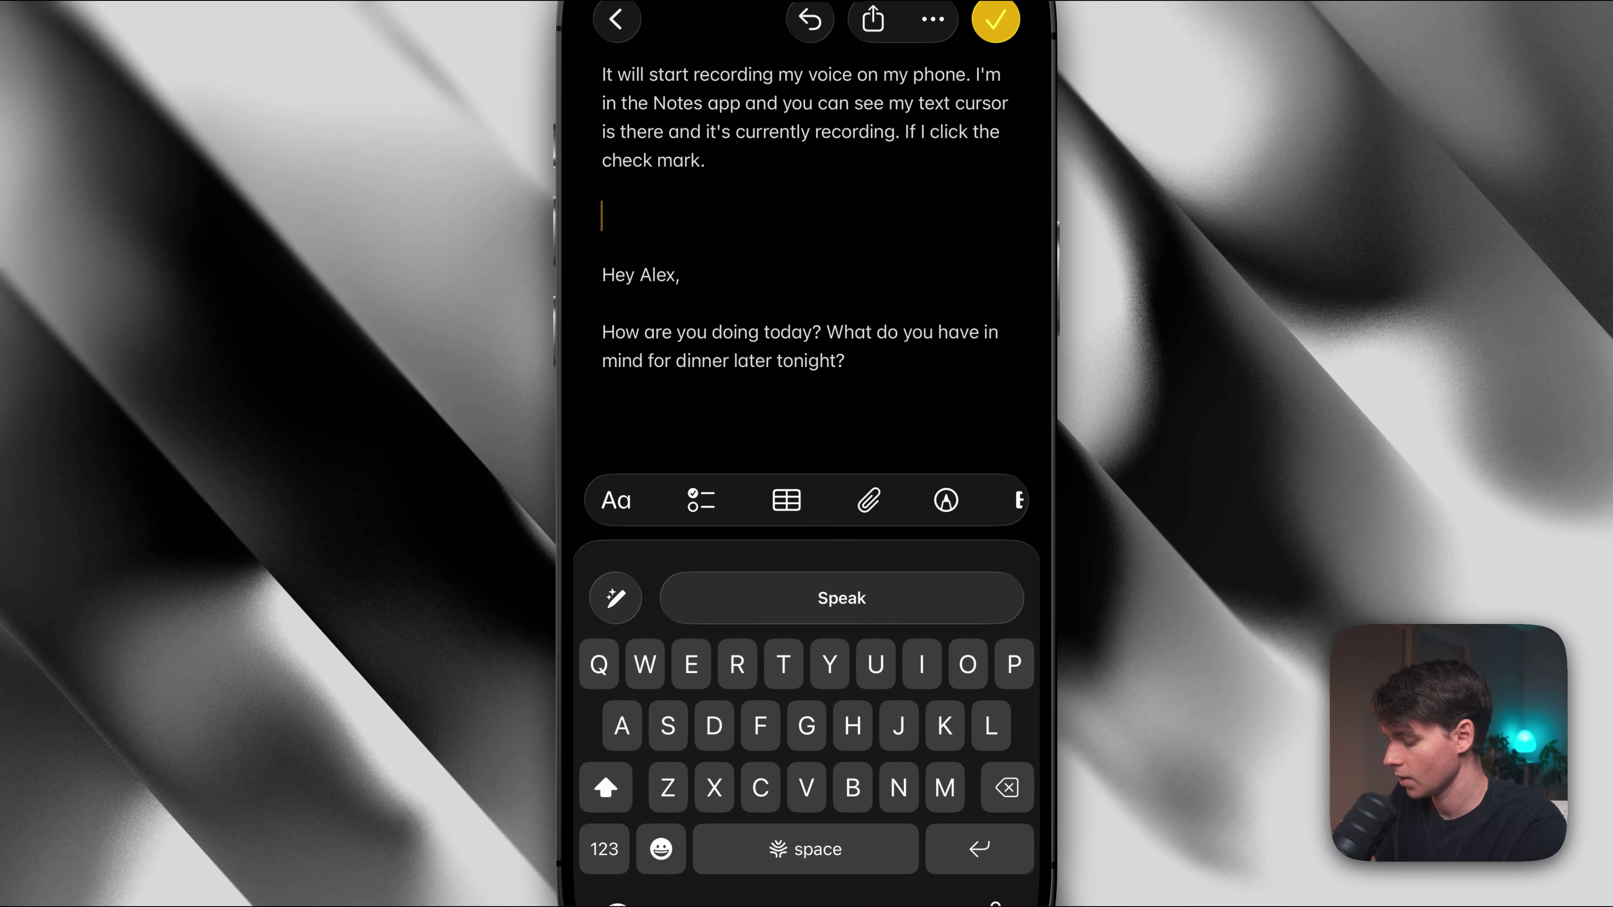
Select the whole dinner message, from the greeting to "tonight?", and bring up Willow's AI rewrite suggestion for it.
{"action": "double_click", "coordinate": [806, 361]}
{"action": "left_click_drag", "start_coordinate": [770, 360], "coordinate": [602, 274]}
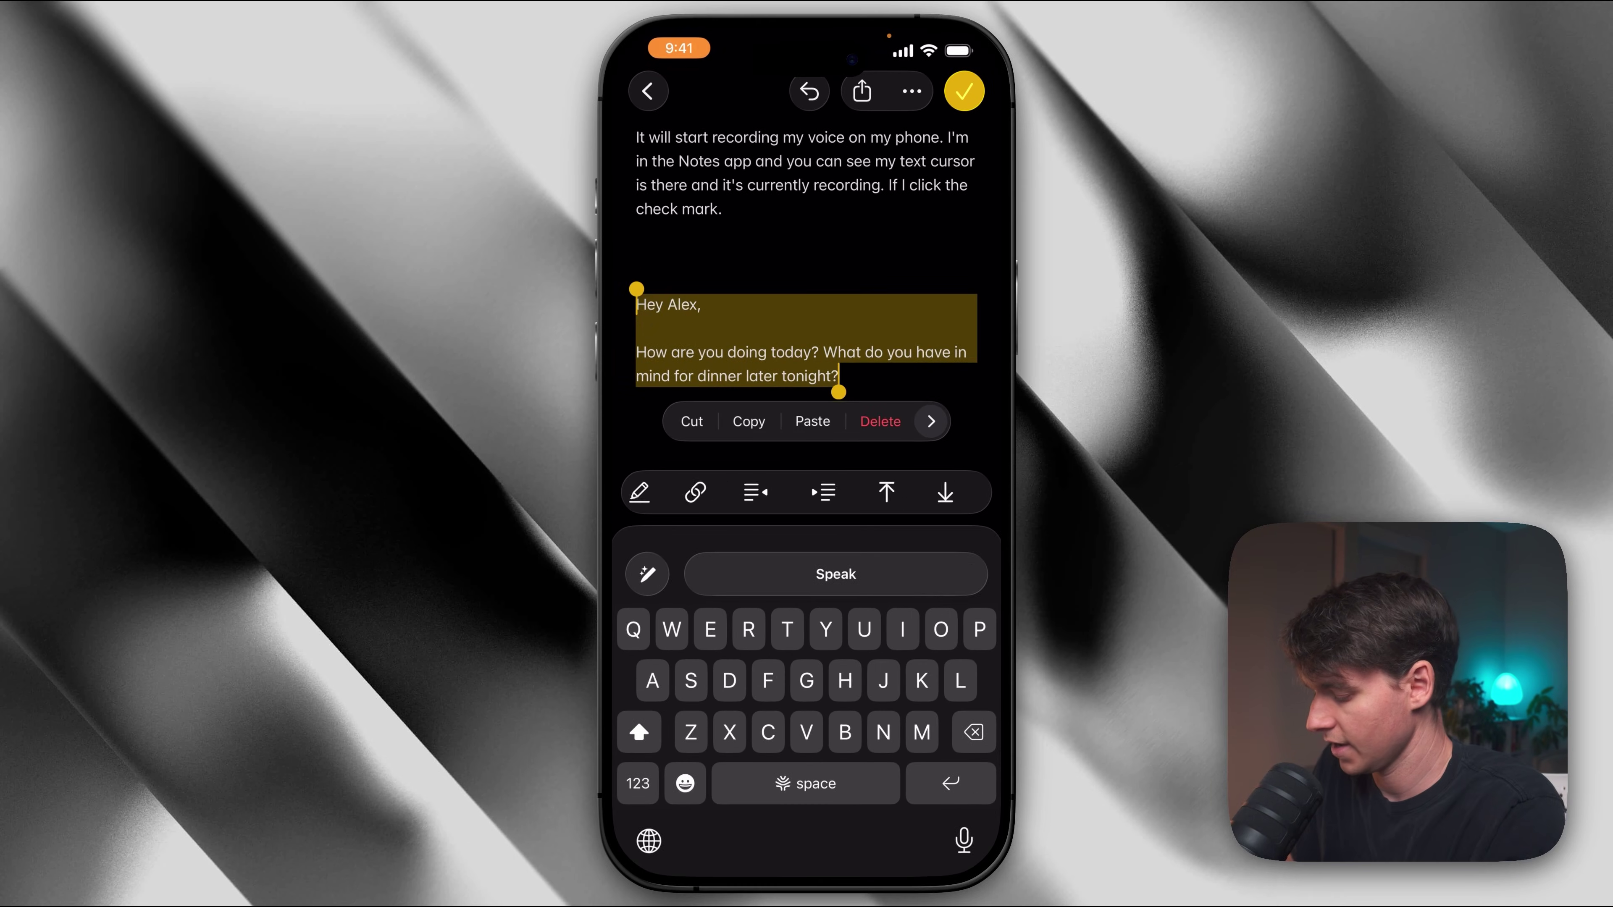
{"action": "scroll", "coordinate": [806, 491], "scroll_direction": "right", "scroll_amount": 2}
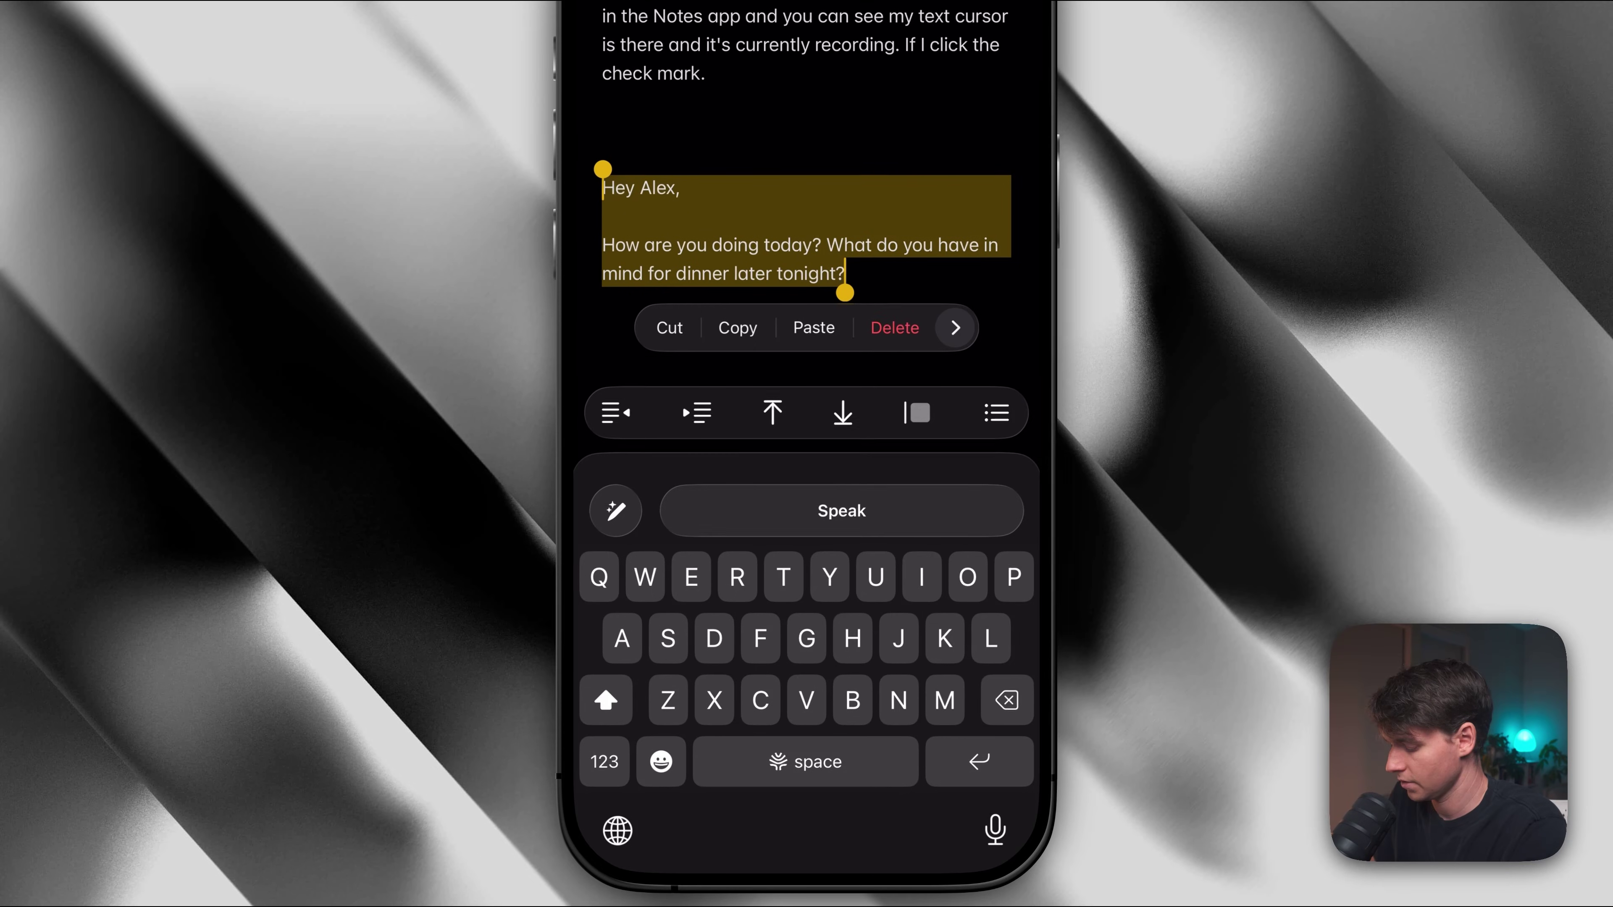
{"action": "left_click", "coordinate": [615, 510]}
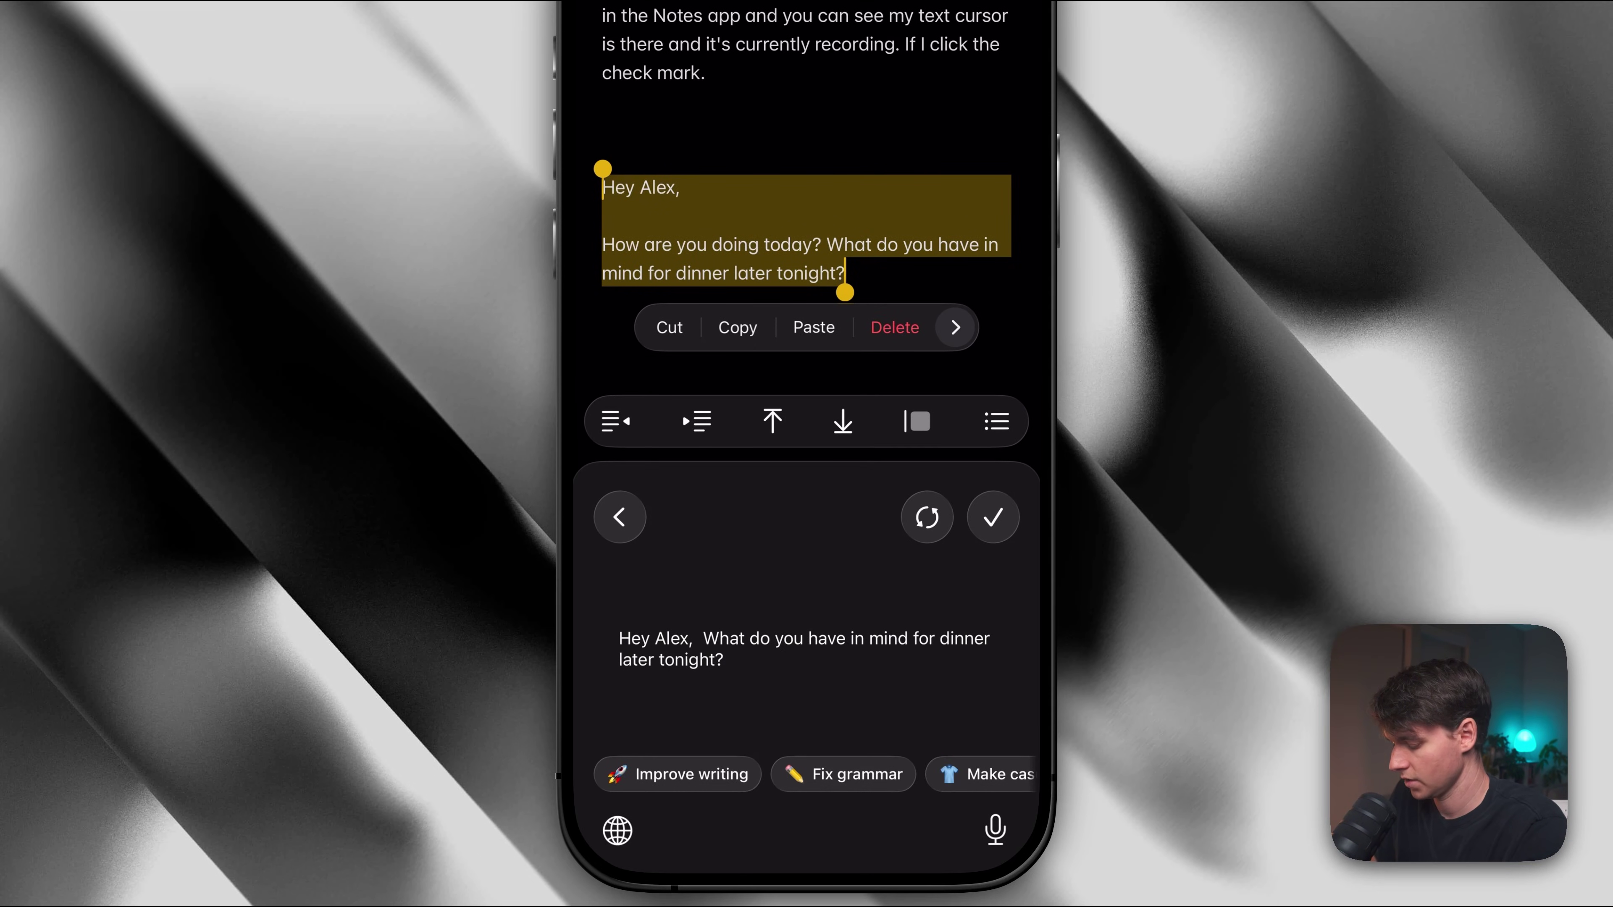
Browse the rewrite style presets and replace the selected message with the one-sentence version asking "what's on your mind for dinner tonight?".
{"action": "scroll", "coordinate": [806, 774], "scroll_direction": "right", "scroll_amount": 3}
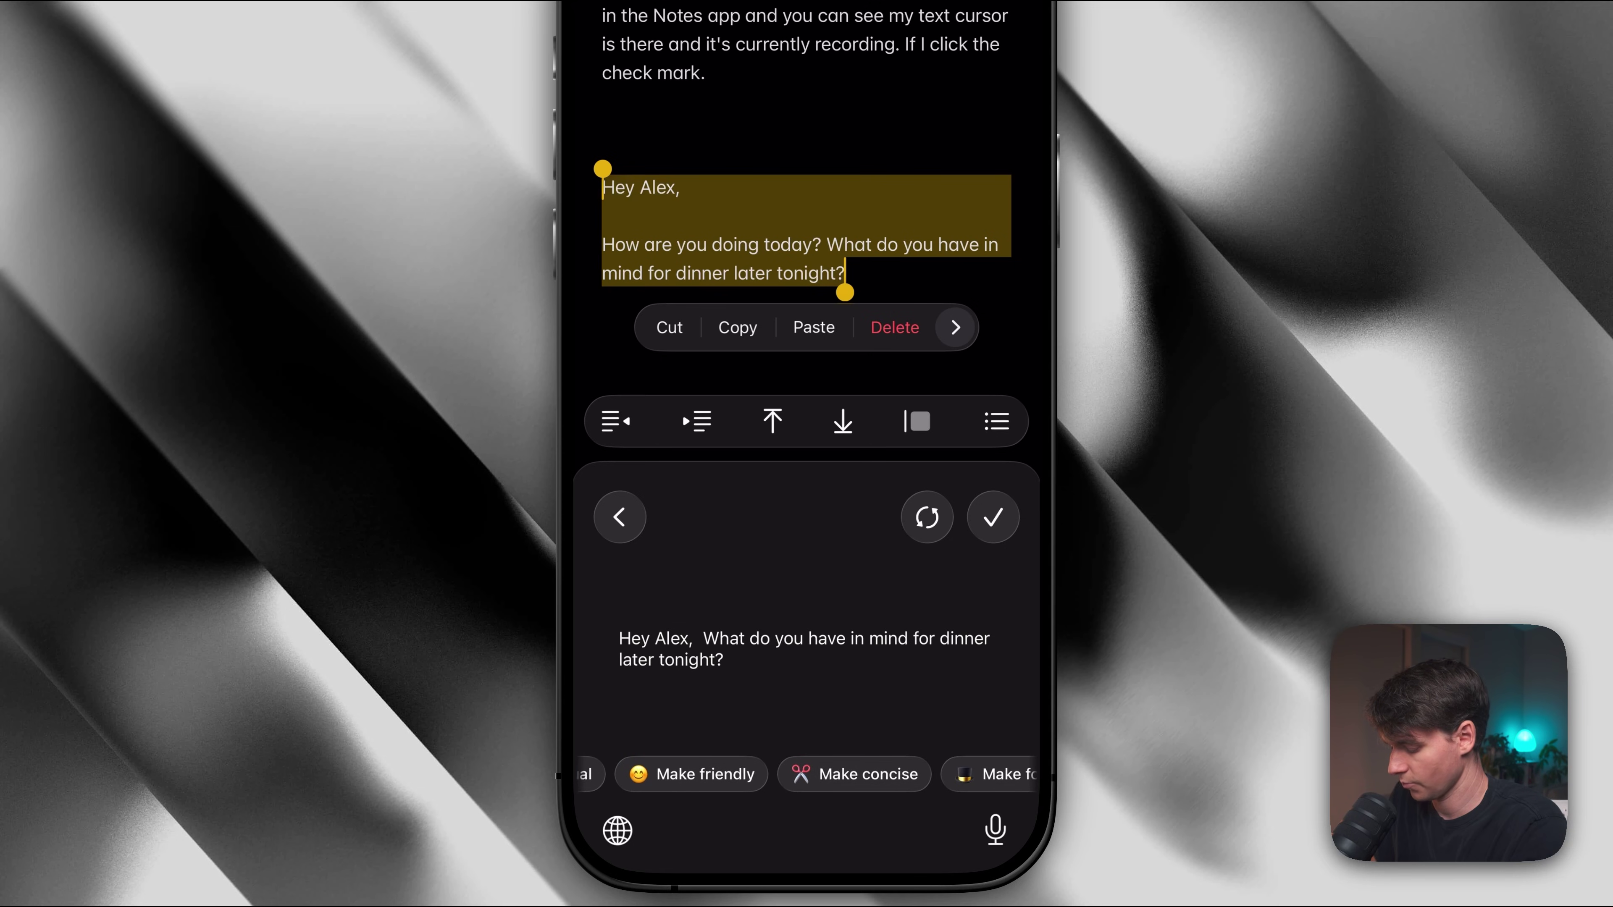
{"action": "scroll", "coordinate": [806, 773], "scroll_direction": "right", "scroll_amount": 4}
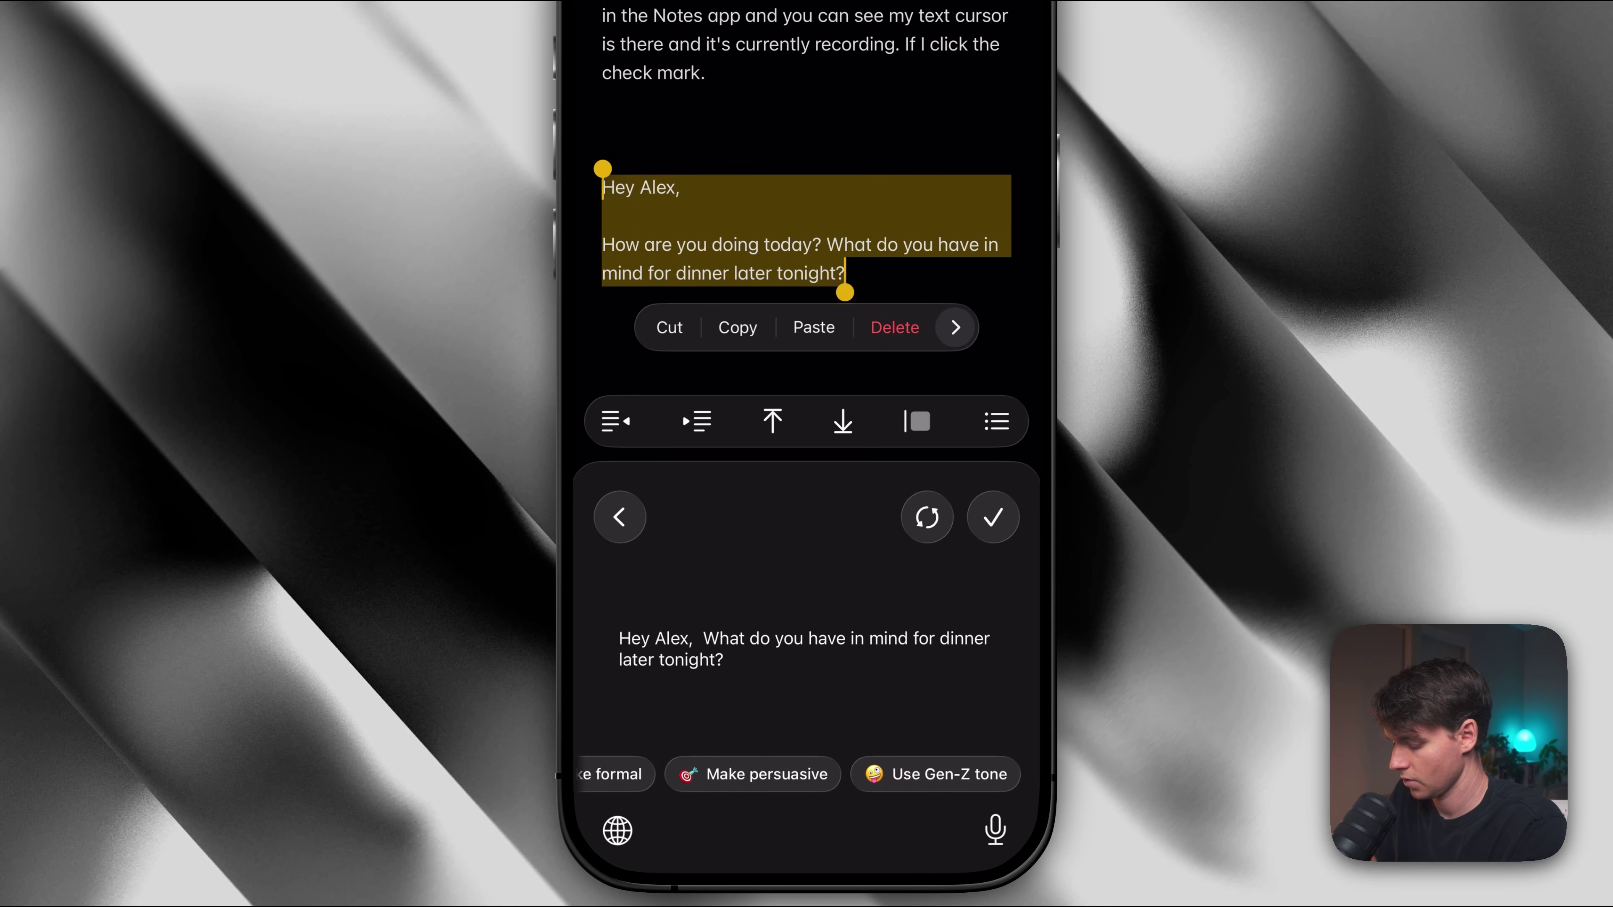
{"action": "scroll", "coordinate": [807, 774], "scroll_direction": "left", "scroll_amount": 7}
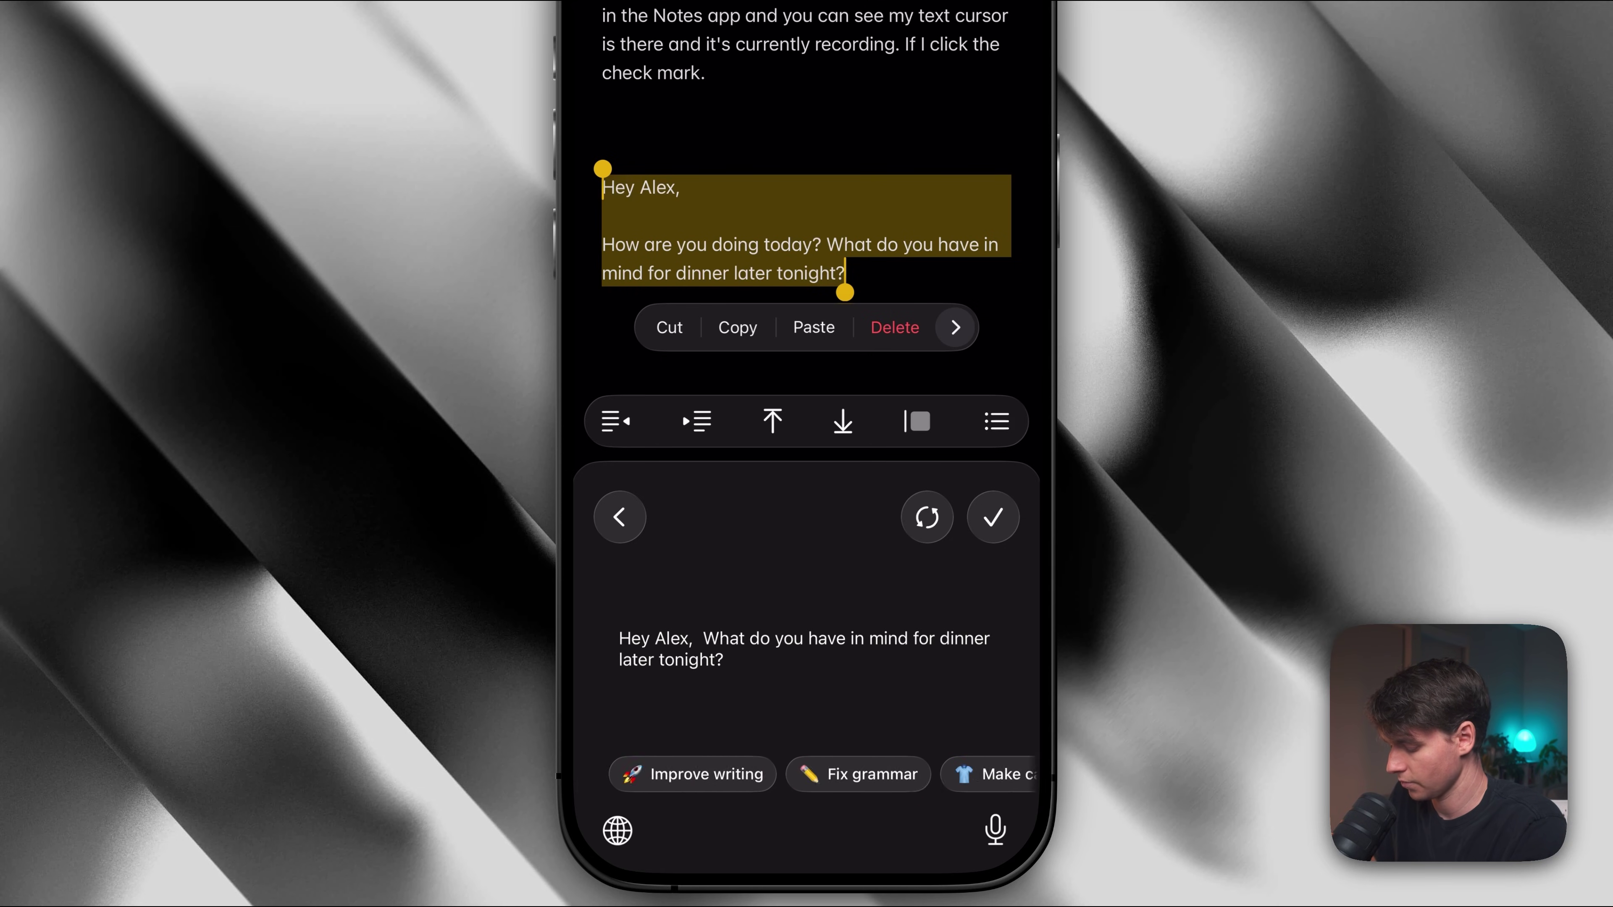
{"action": "scroll", "coordinate": [807, 774], "scroll_direction": "right", "scroll_amount": 4}
{"action": "scroll", "coordinate": [807, 773], "scroll_direction": "left", "scroll_amount": 2}
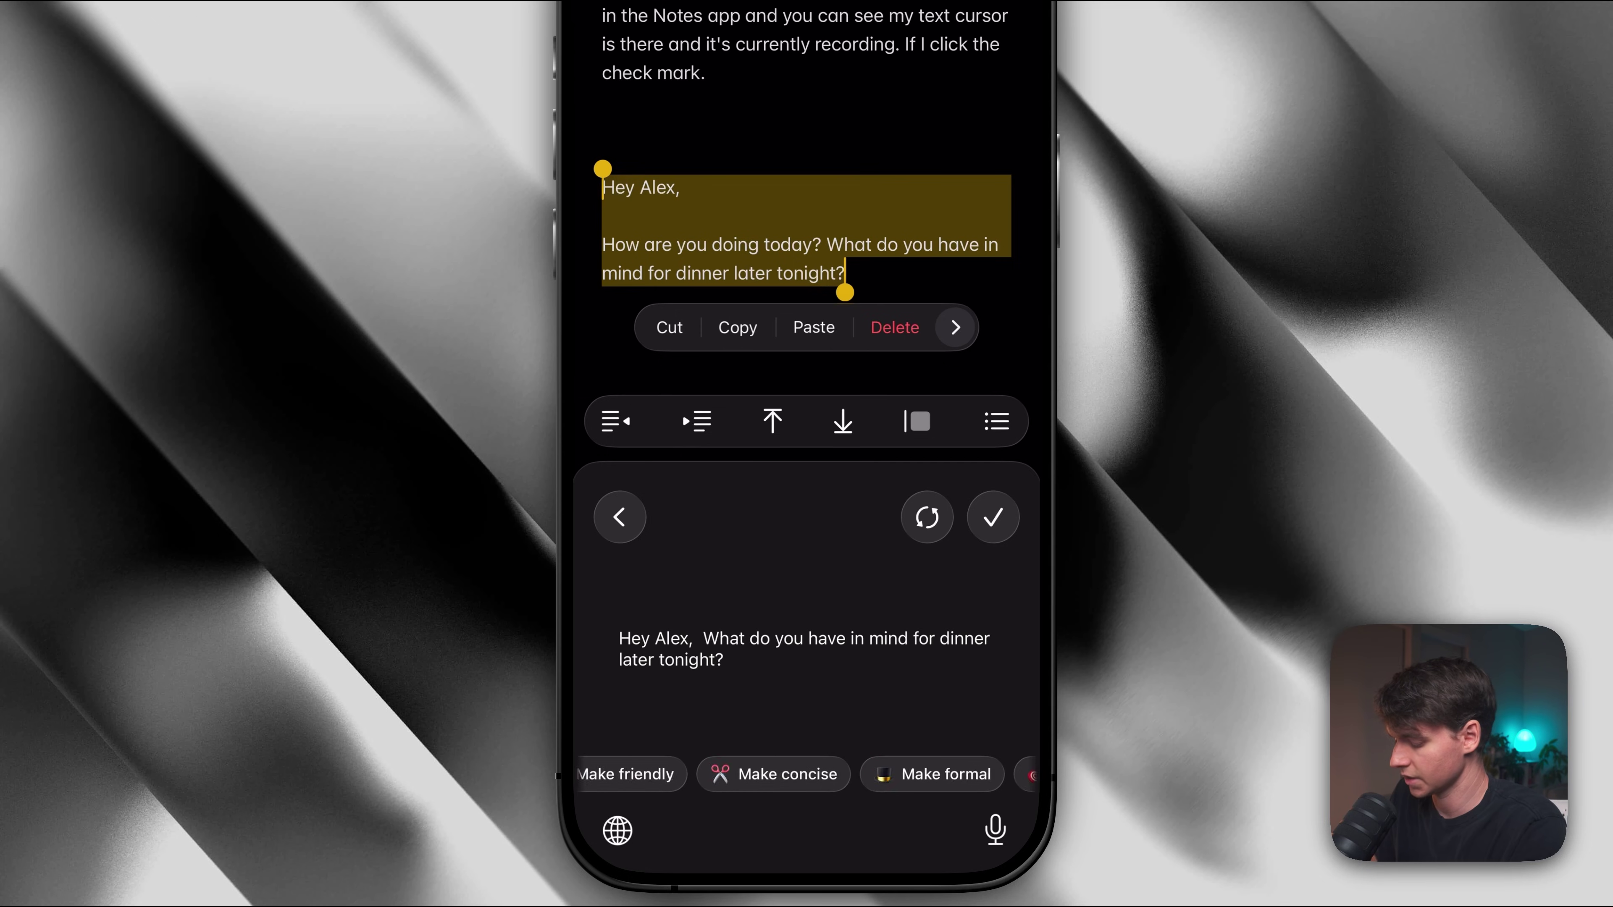
{"action": "scroll", "coordinate": [807, 774], "scroll_direction": "left", "scroll_amount": 2}
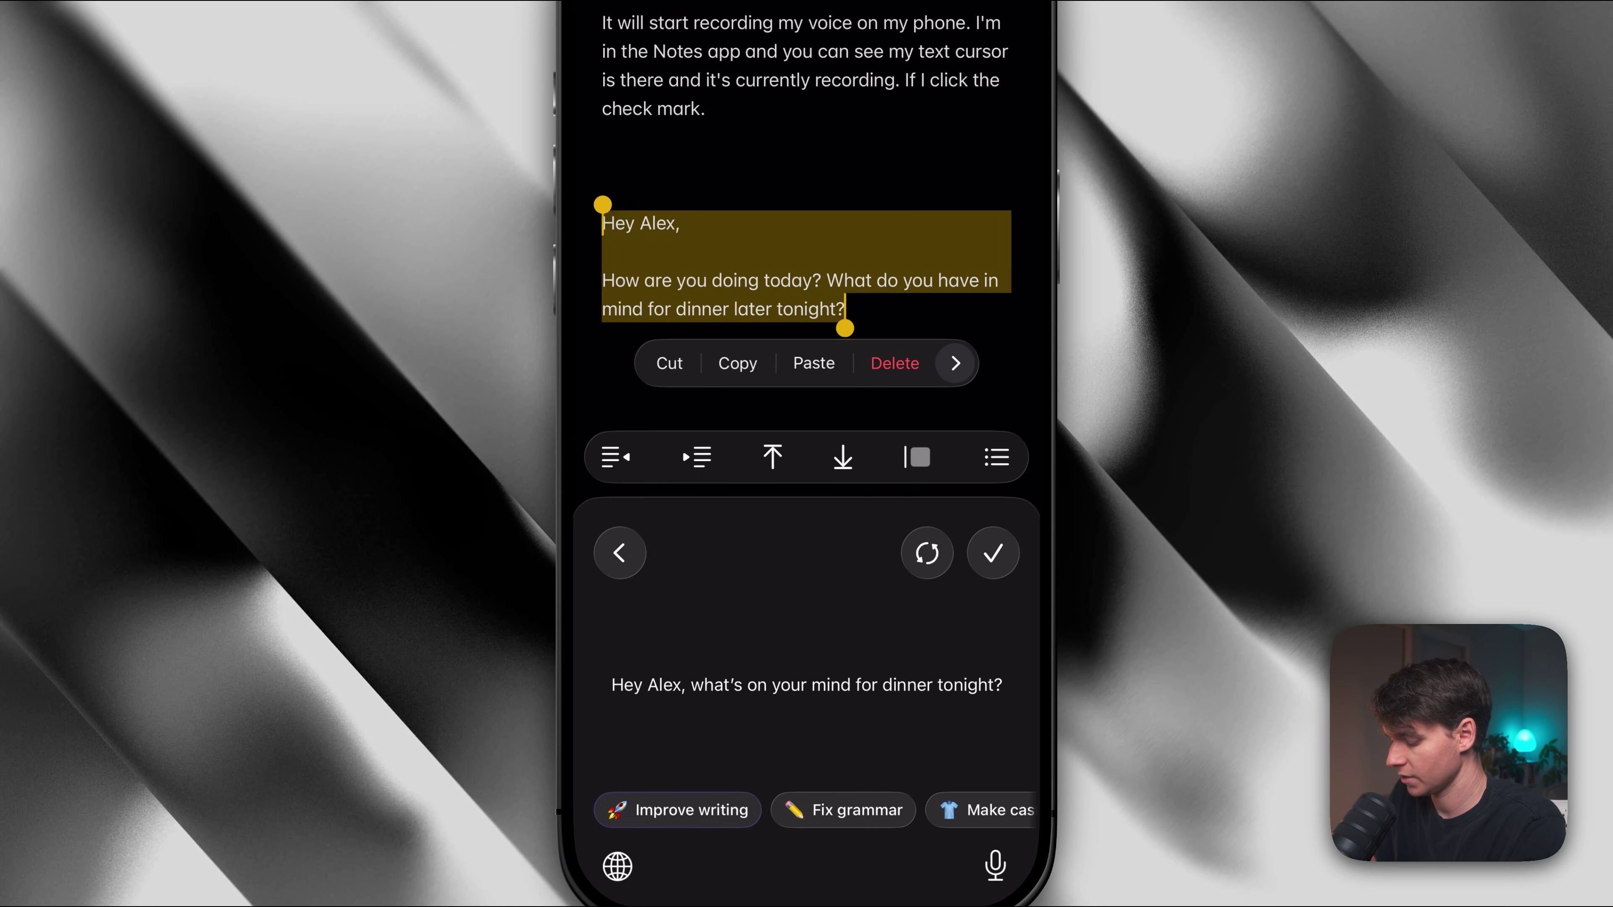
{"action": "left_click", "coordinate": [993, 553]}
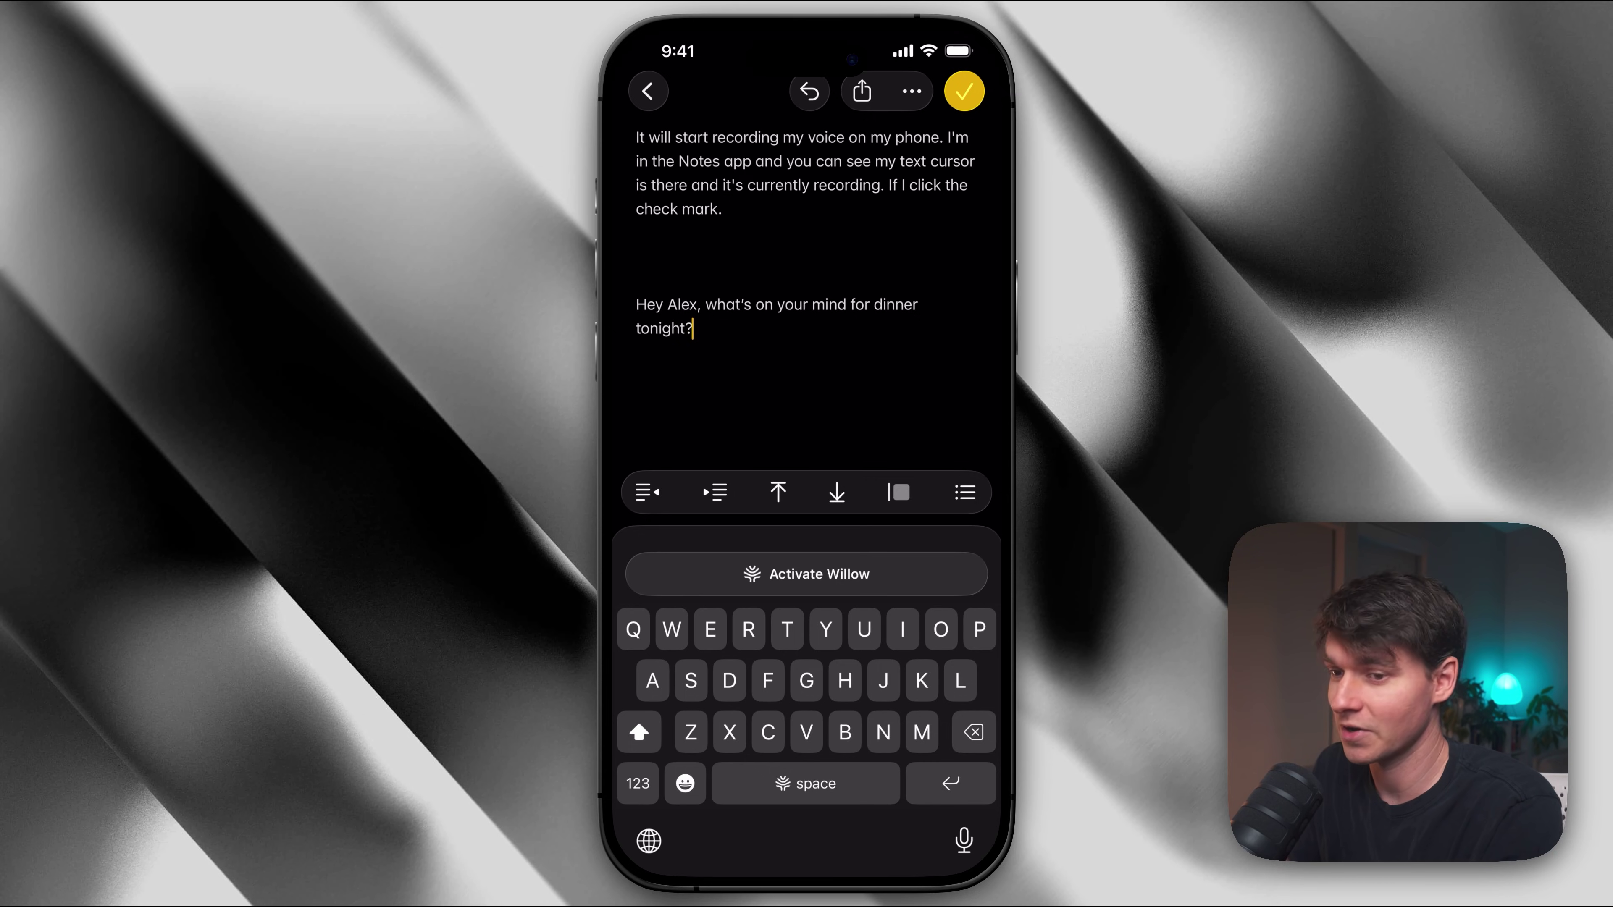
Reactivate Willow and dictate two more paragraphs below the message, about getting a perfect email right away and speaking into Willow.
{"action": "key", "text": "Return"}
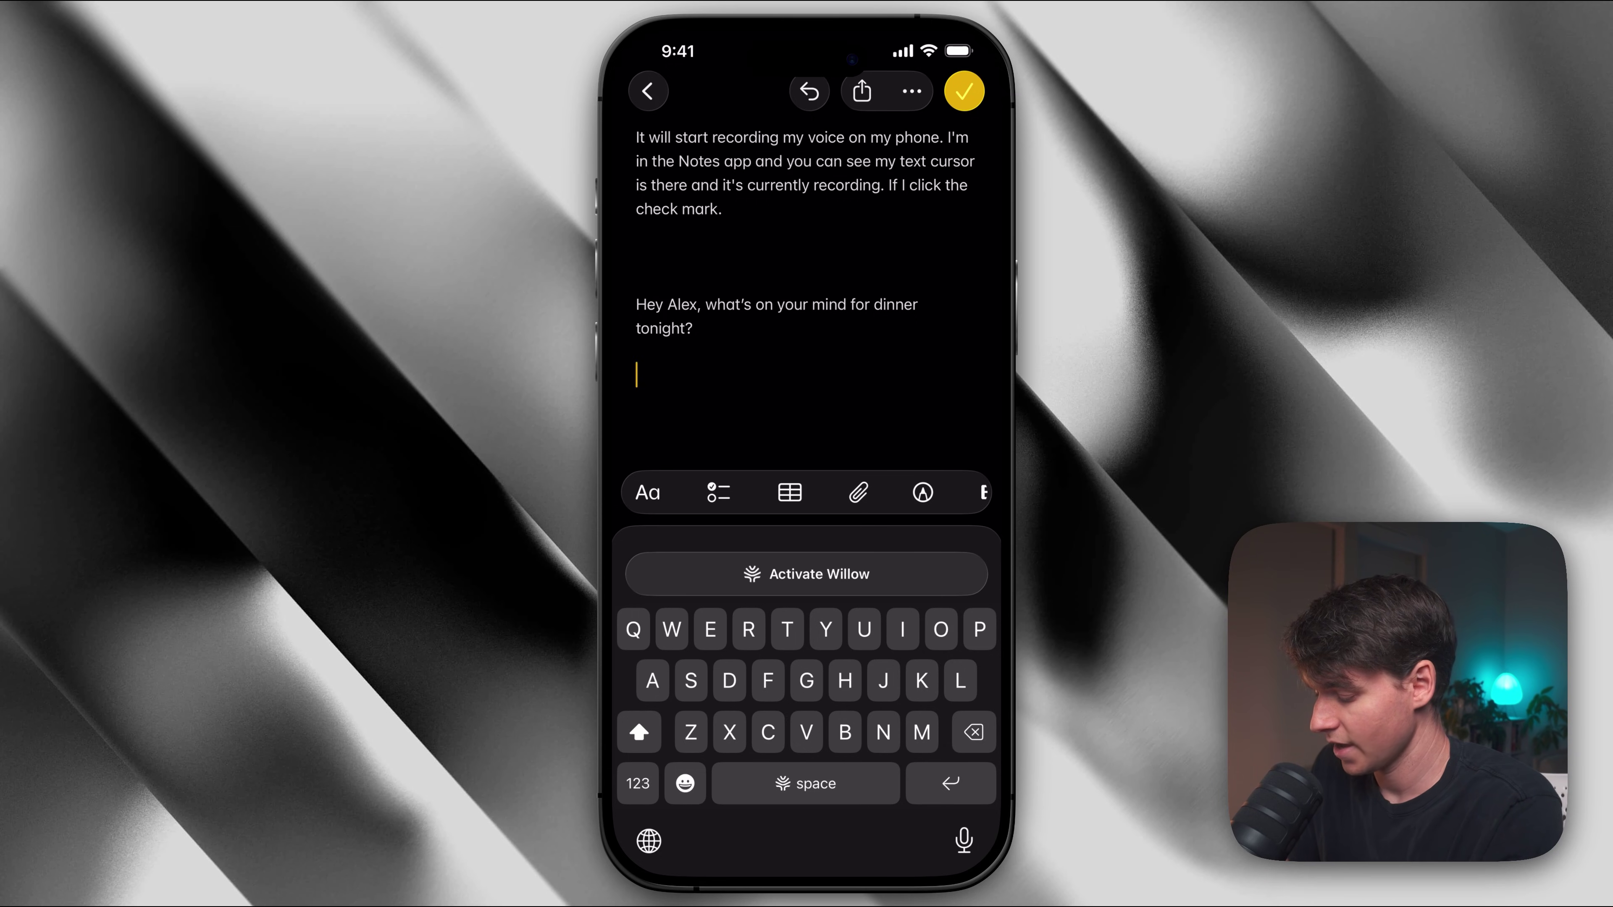
{"action": "left_click", "coordinate": [807, 573]}
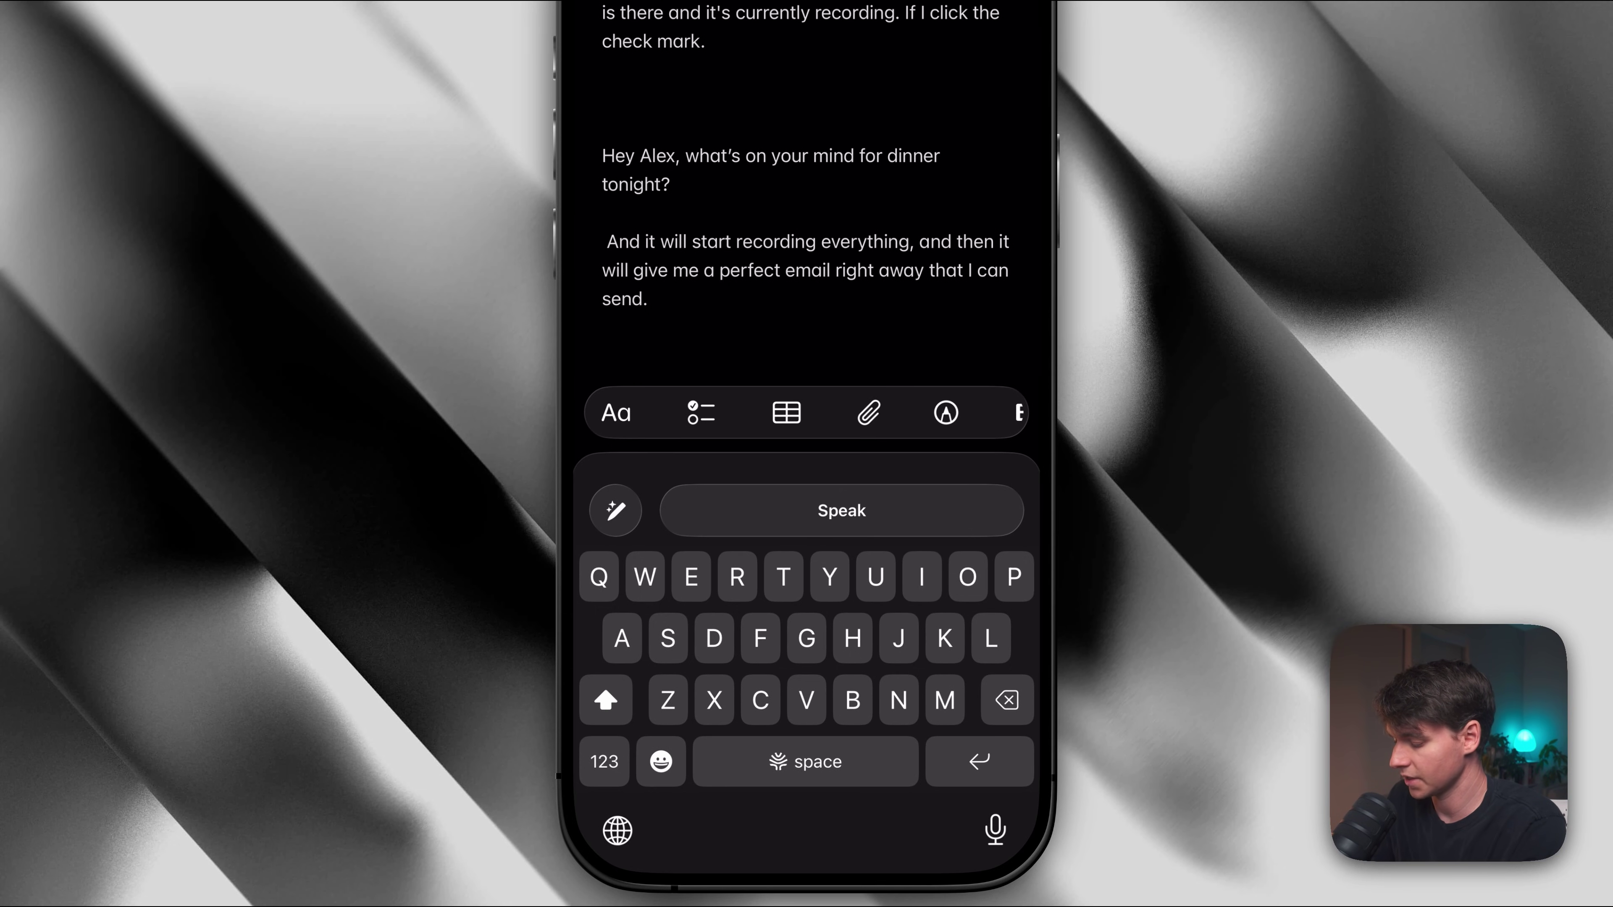
{"action": "left_click", "coordinate": [841, 510]}
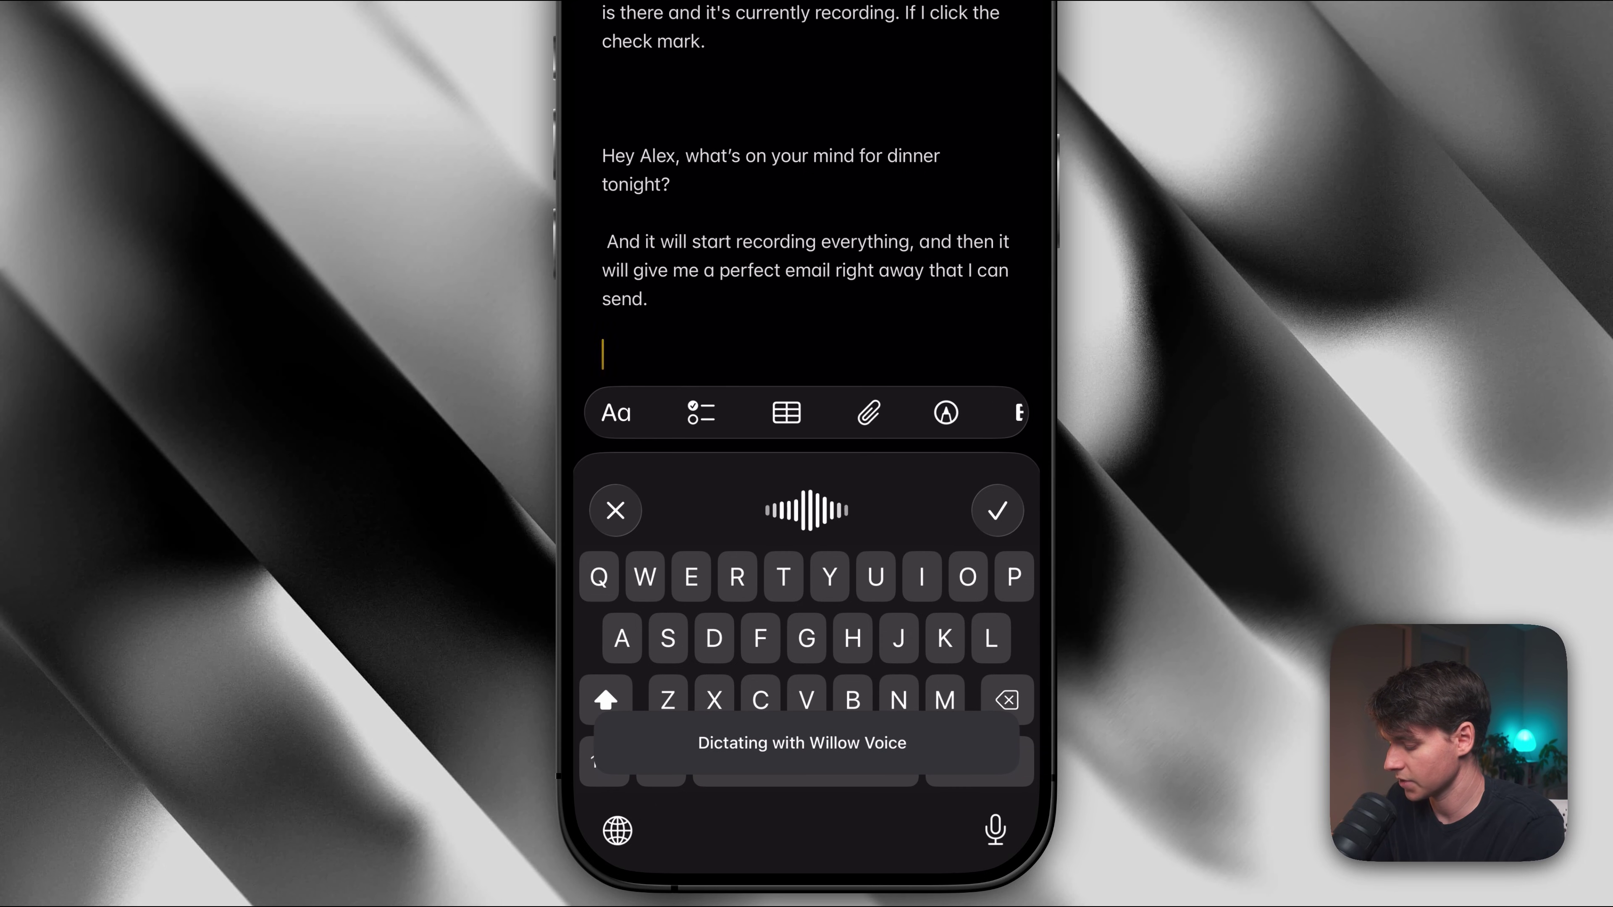
{"action": "left_click", "coordinate": [997, 510]}
Delete the ending of the last dictated sentence so that it reads "Speak into Willow and record".
{"action": "key", "text": "BackSpace"}
{"action": "key", "text": "BackSpace"}
{"action": "key", "text": "BackSpace"}
{"action": "key", "text": "BackSpace"}
{"action": "key", "text": "BackSpace"}
{"action": "key", "text": "BackSpace"}
{"action": "key", "text": "BackSpace"}
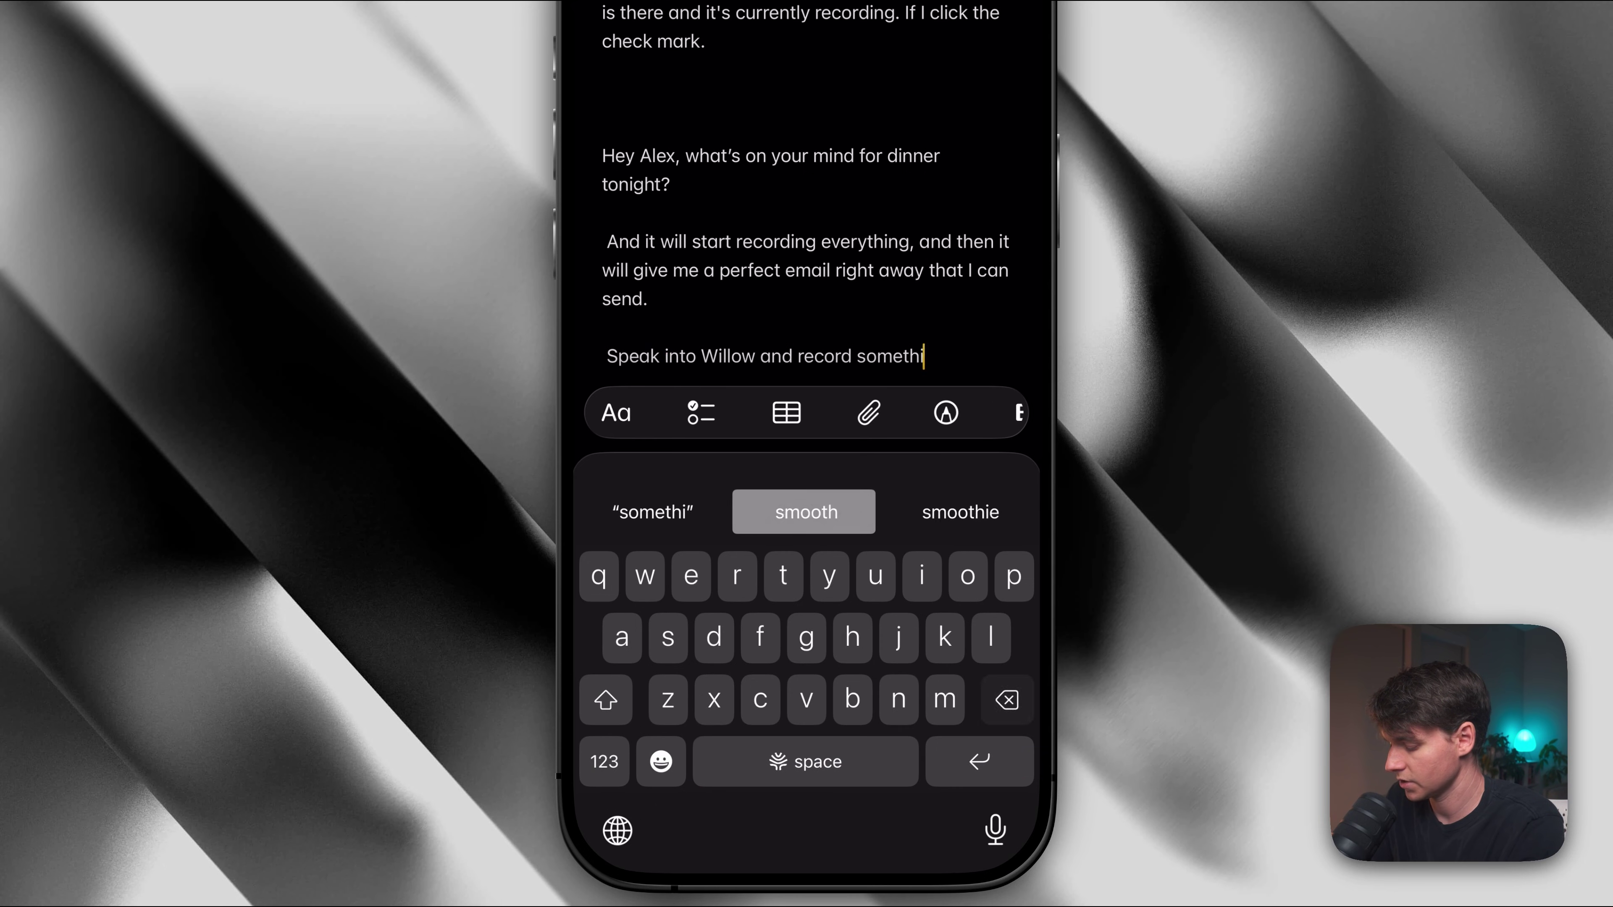
{"action": "key", "text": "BackSpace"}
{"action": "key", "text": "BackSpace"}
{"action": "key", "text": "BackSpace"}
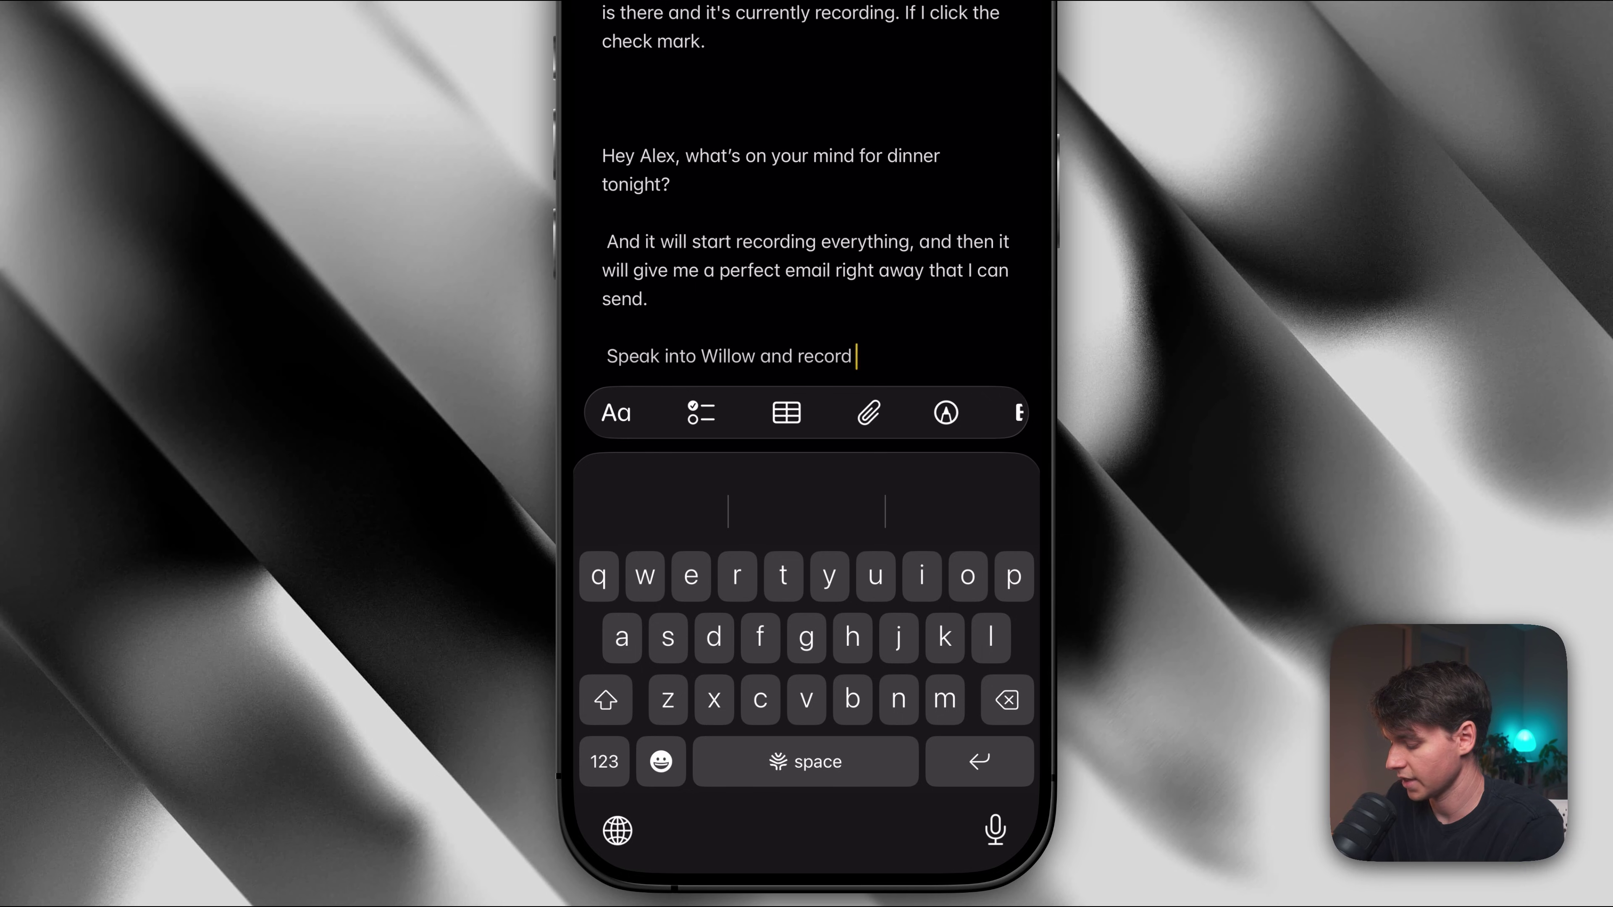
{"action": "type", "text": "i"}
{"action": "key", "text": "BackSpace"}
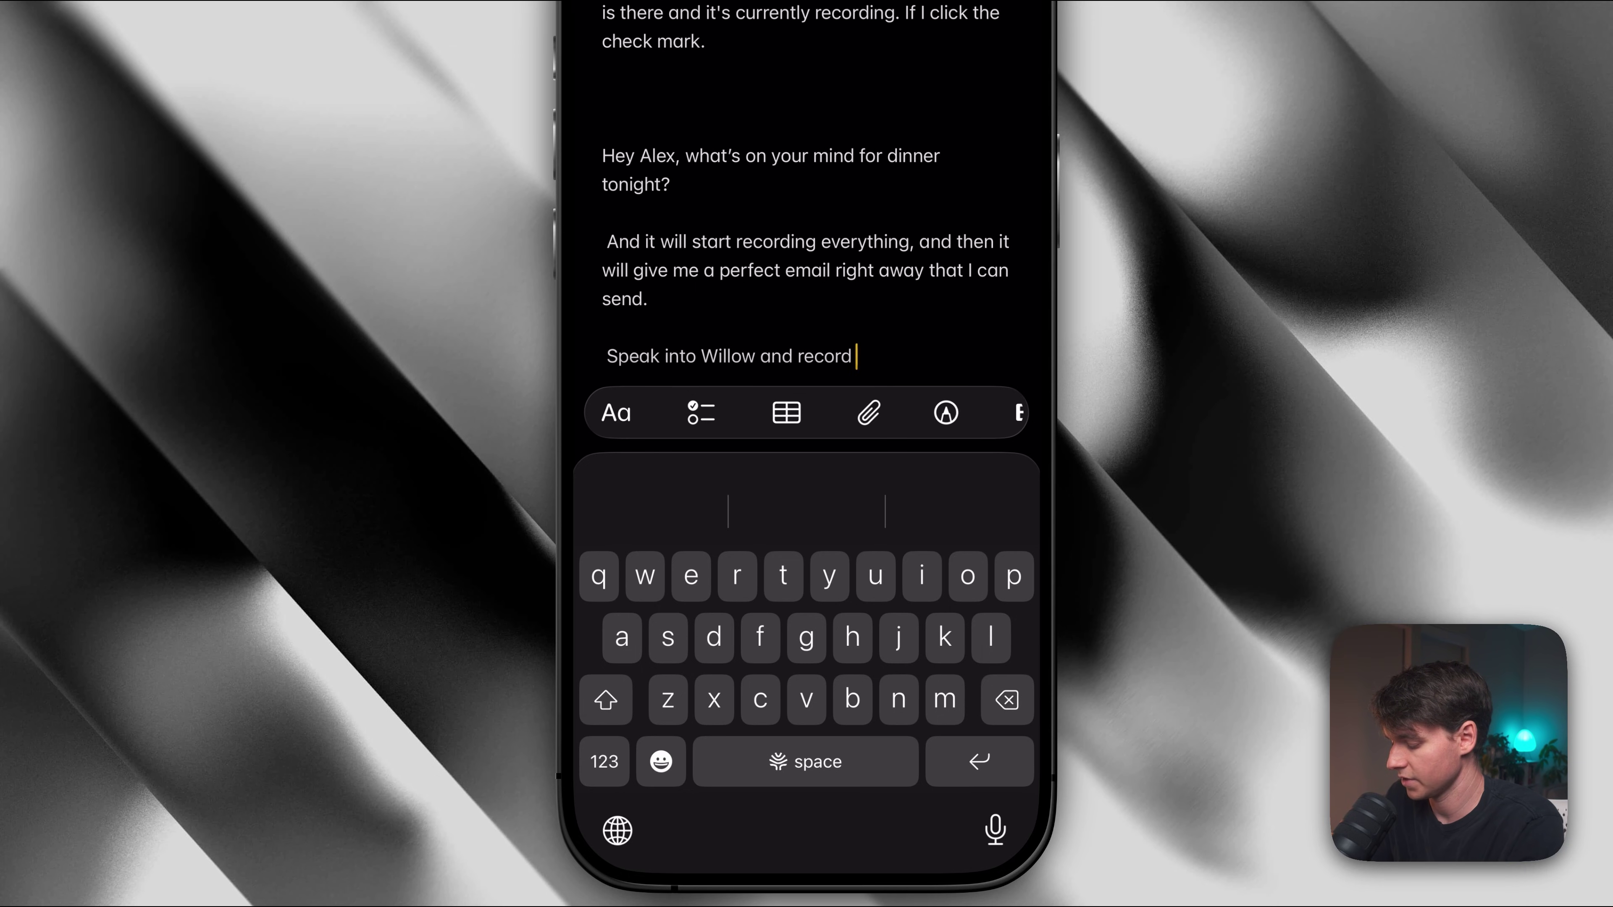